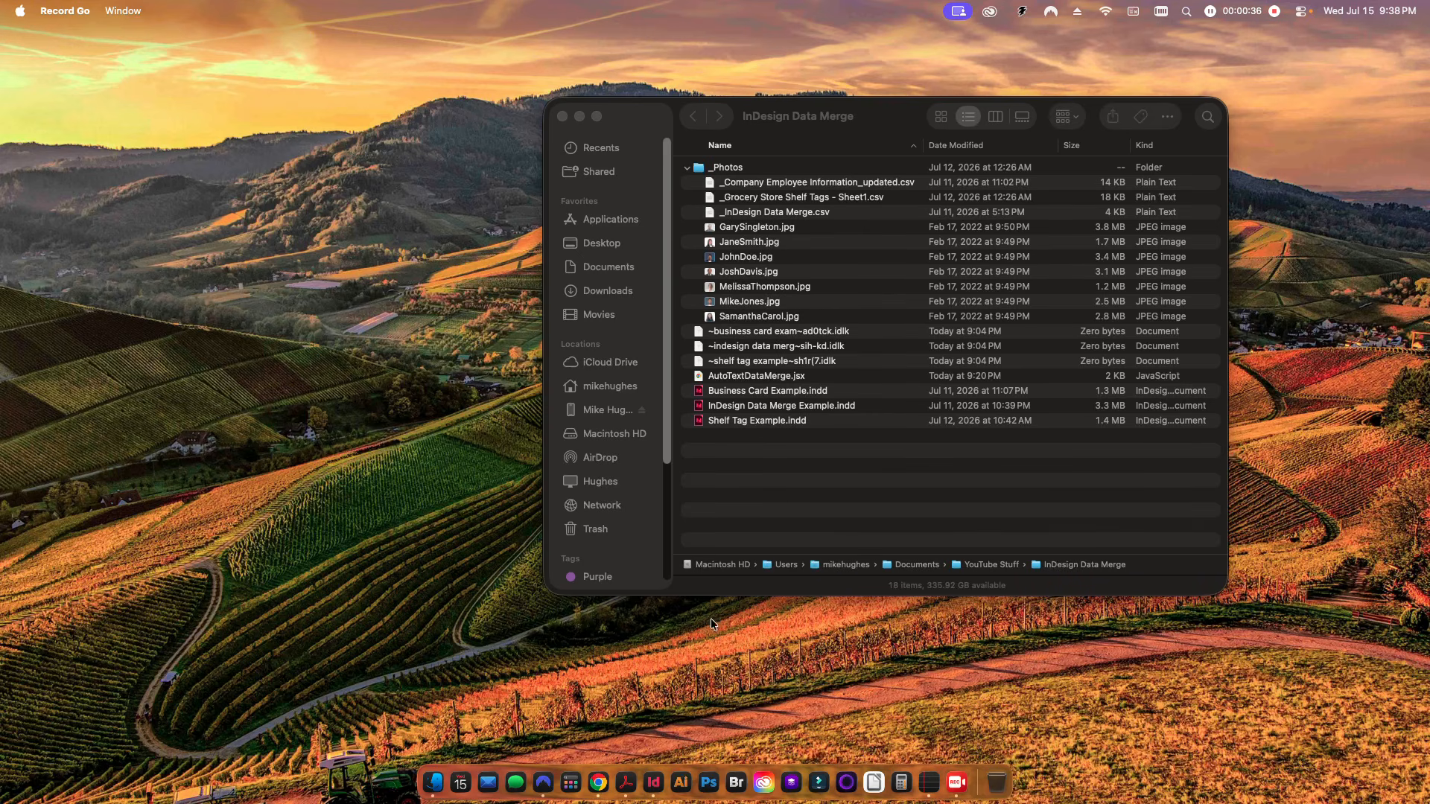
Step: Switch to InDesign and toggle presentation preview of the gym ID card merge template
{"action": "left_click", "coordinate": [654, 782]}
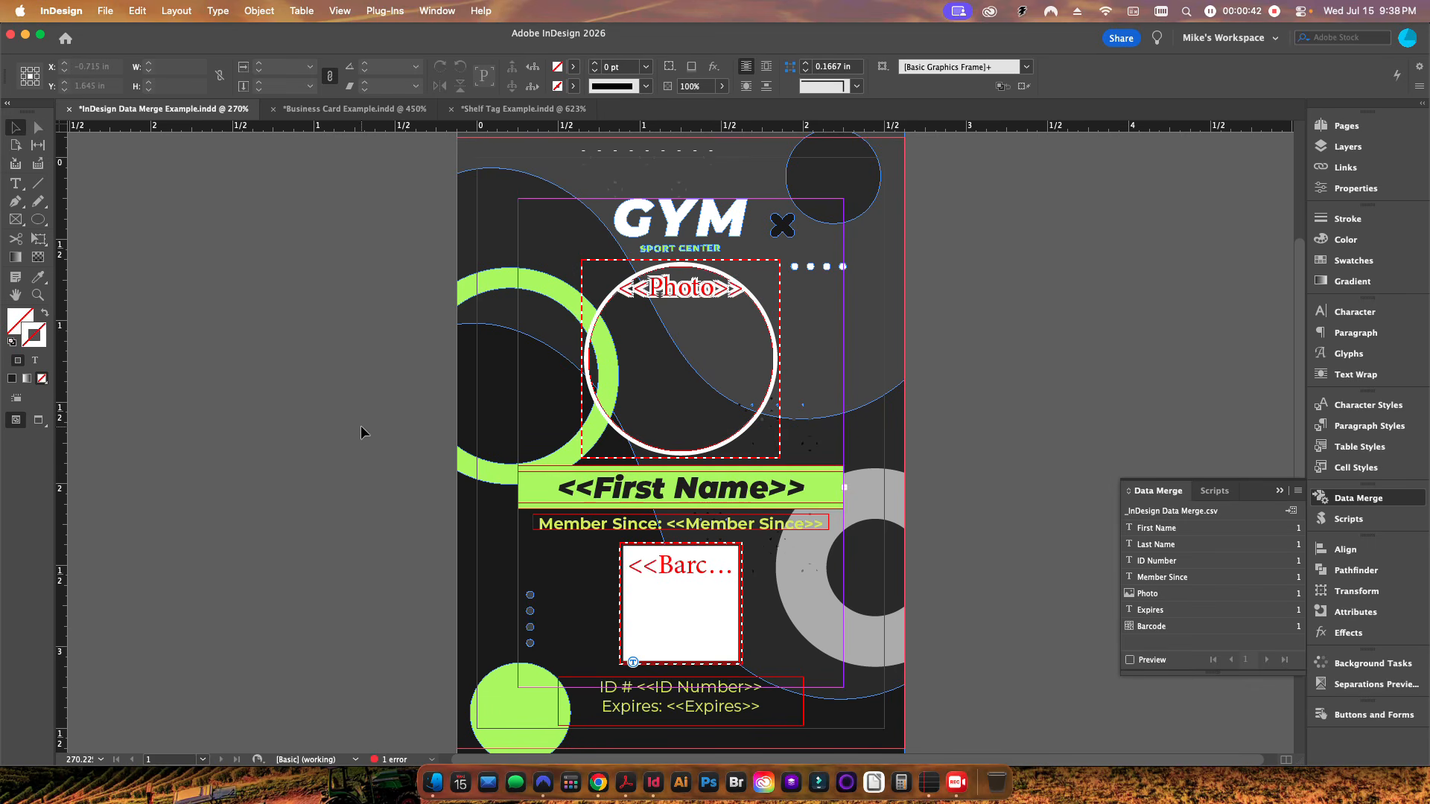
{"action": "key", "text": "w"}
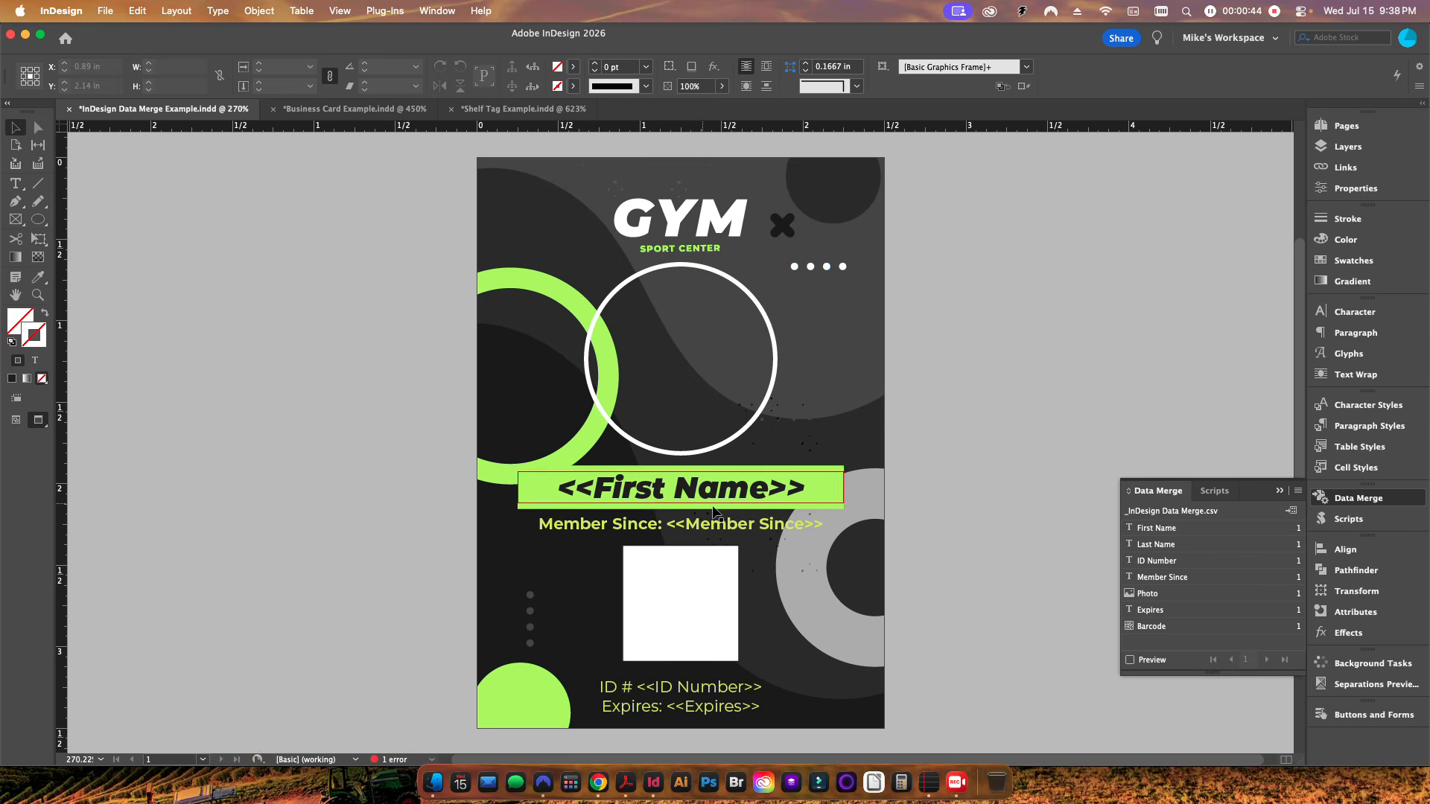
{"action": "key", "text": "w"}
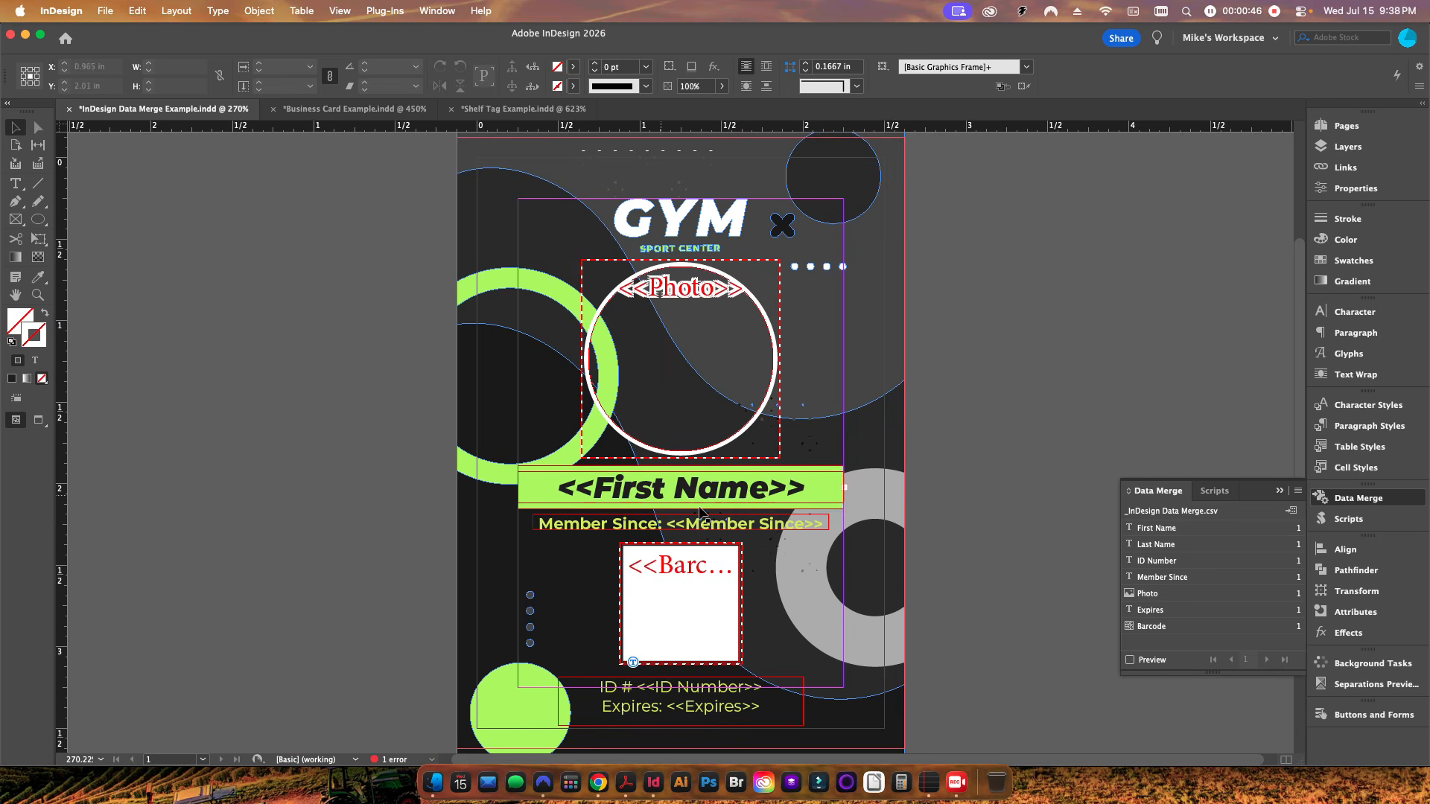
Step: Switch to Chrome and scroll through the employee spreadsheet to examine the long last names
{"action": "left_click", "coordinate": [597, 782]}
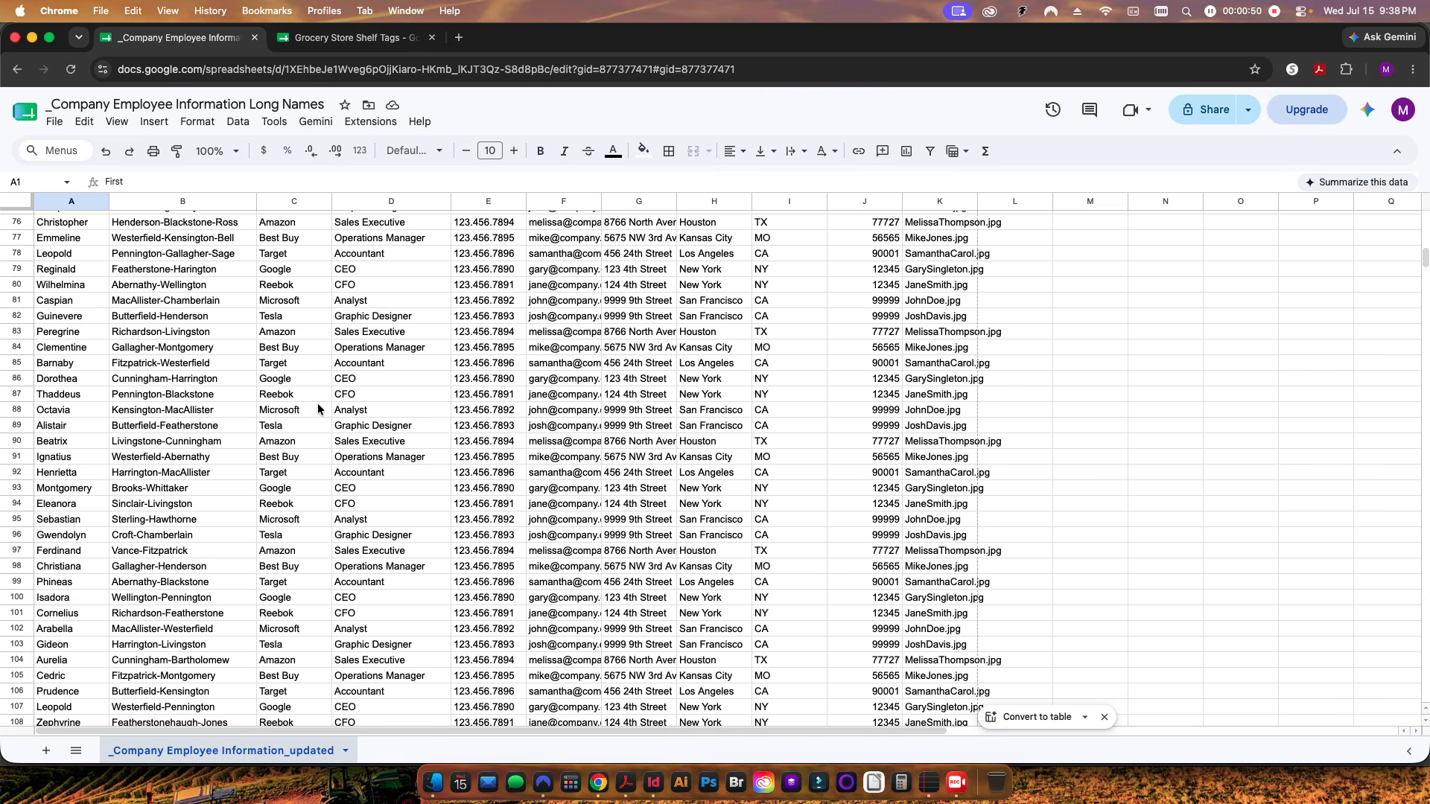
{"action": "scroll", "coordinate": [292, 433], "scroll_direction": "up", "scroll_amount": 20}
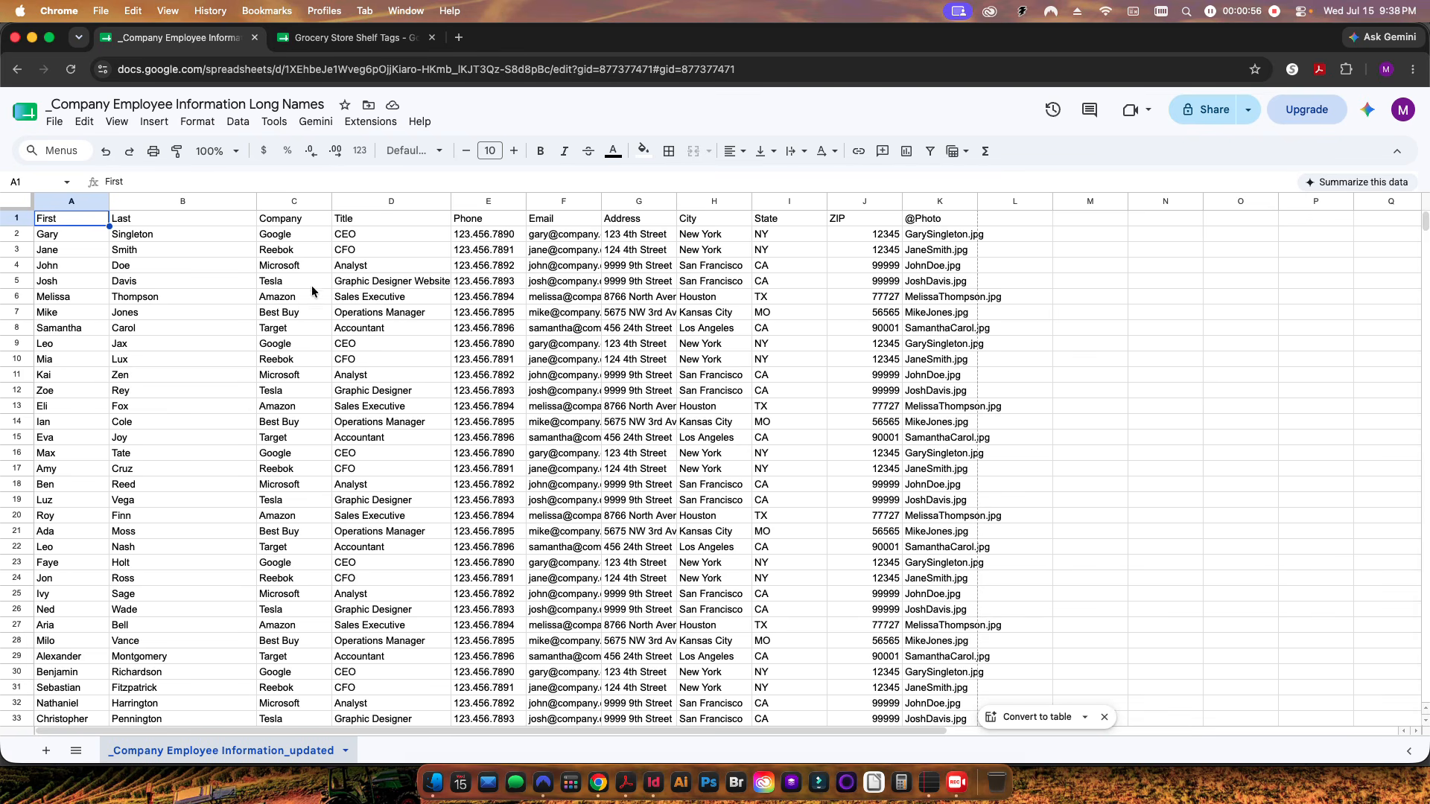
{"action": "scroll", "coordinate": [158, 444], "scroll_direction": "down", "scroll_amount": 1}
{"action": "scroll", "coordinate": [157, 444], "scroll_direction": "down", "scroll_amount": 15}
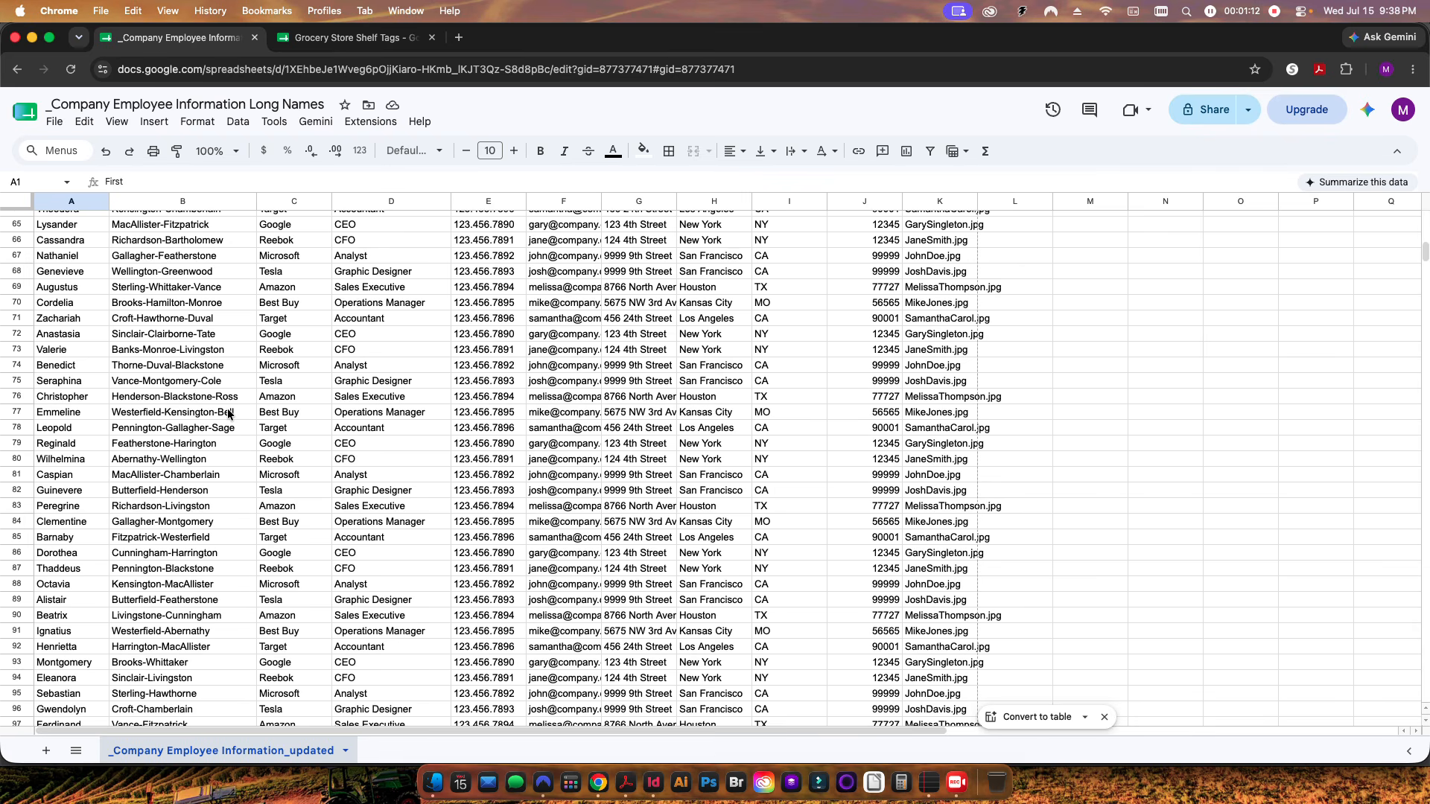
{"action": "scroll", "coordinate": [228, 410], "scroll_direction": "up", "scroll_amount": 1}
{"action": "scroll", "coordinate": [228, 410], "scroll_direction": "up", "scroll_amount": 3}
{"action": "scroll", "coordinate": [228, 409], "scroll_direction": "down", "scroll_amount": 3}
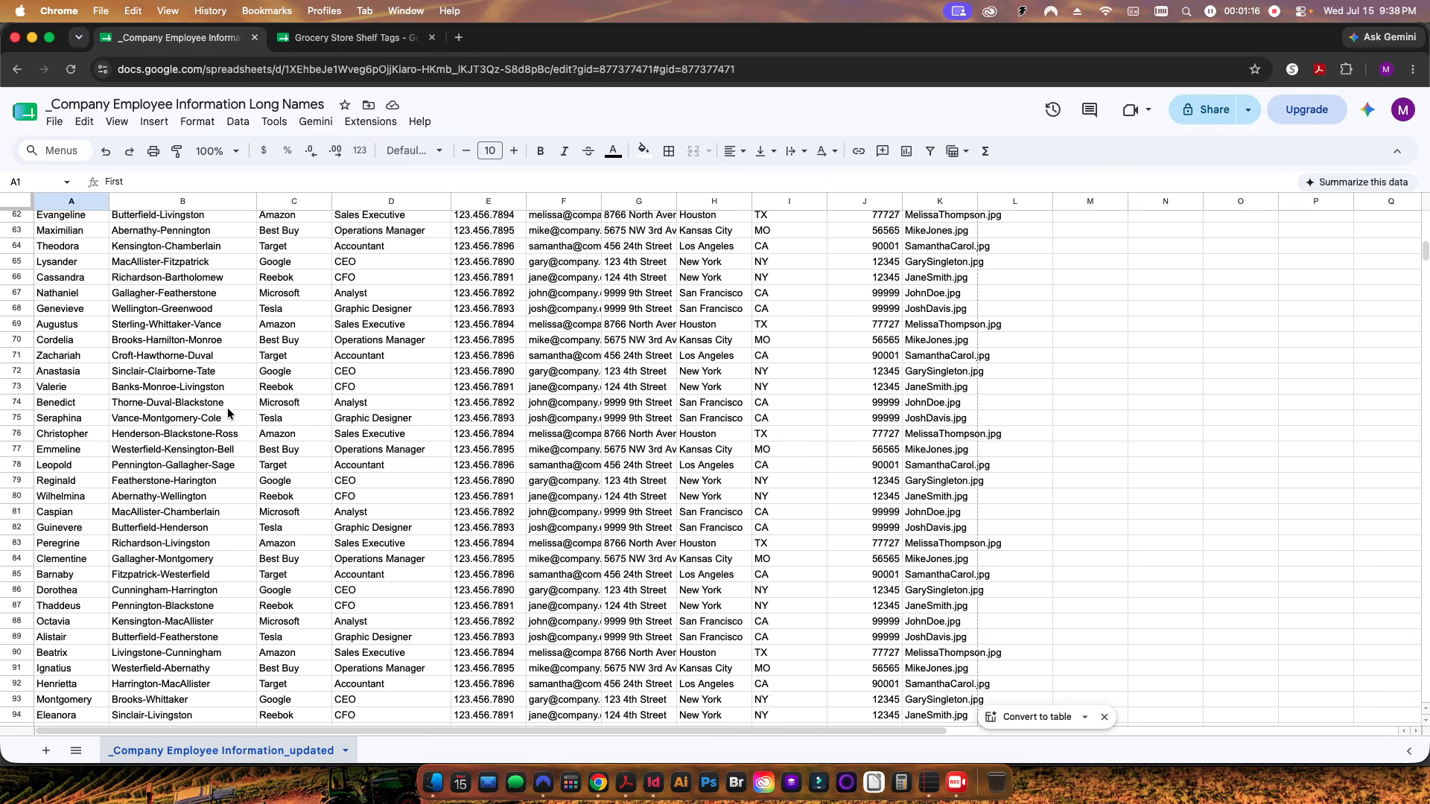
Step: Switch back to InDesign, turn on the data merge preview, and step through the records before returning to the first
{"action": "left_click", "coordinate": [654, 782]}
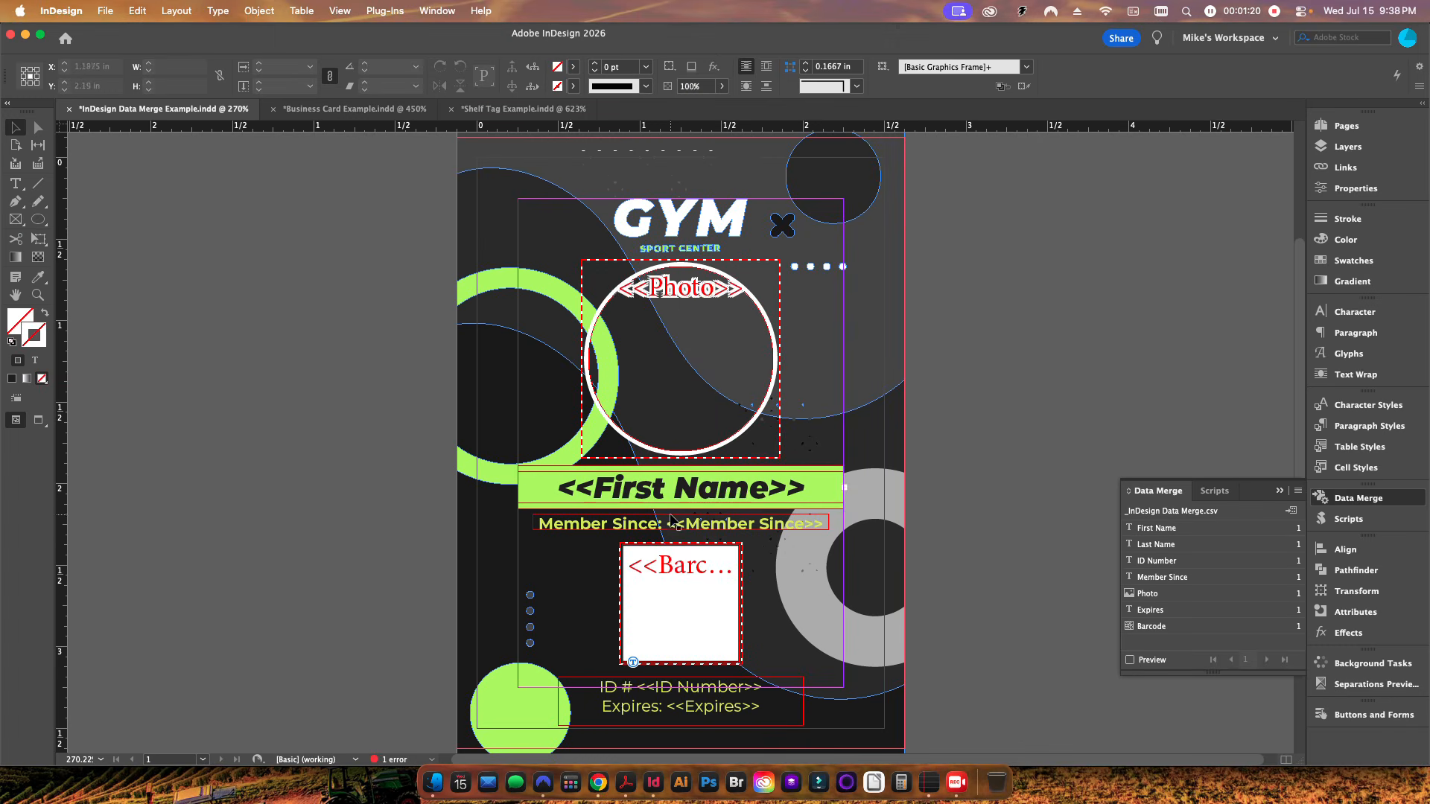
{"action": "left_click", "coordinate": [1139, 661]}
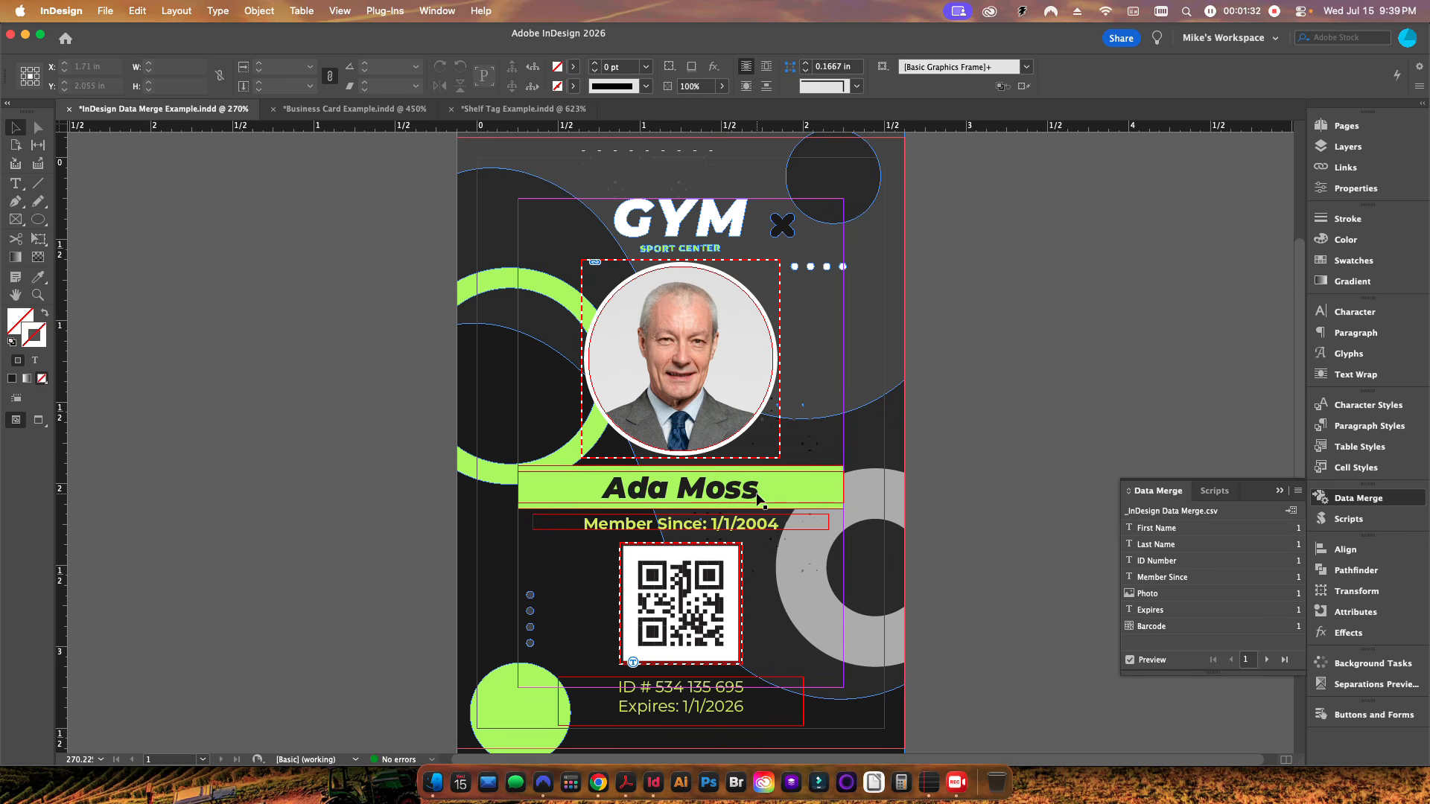
{"action": "left_click", "coordinate": [1267, 660]}
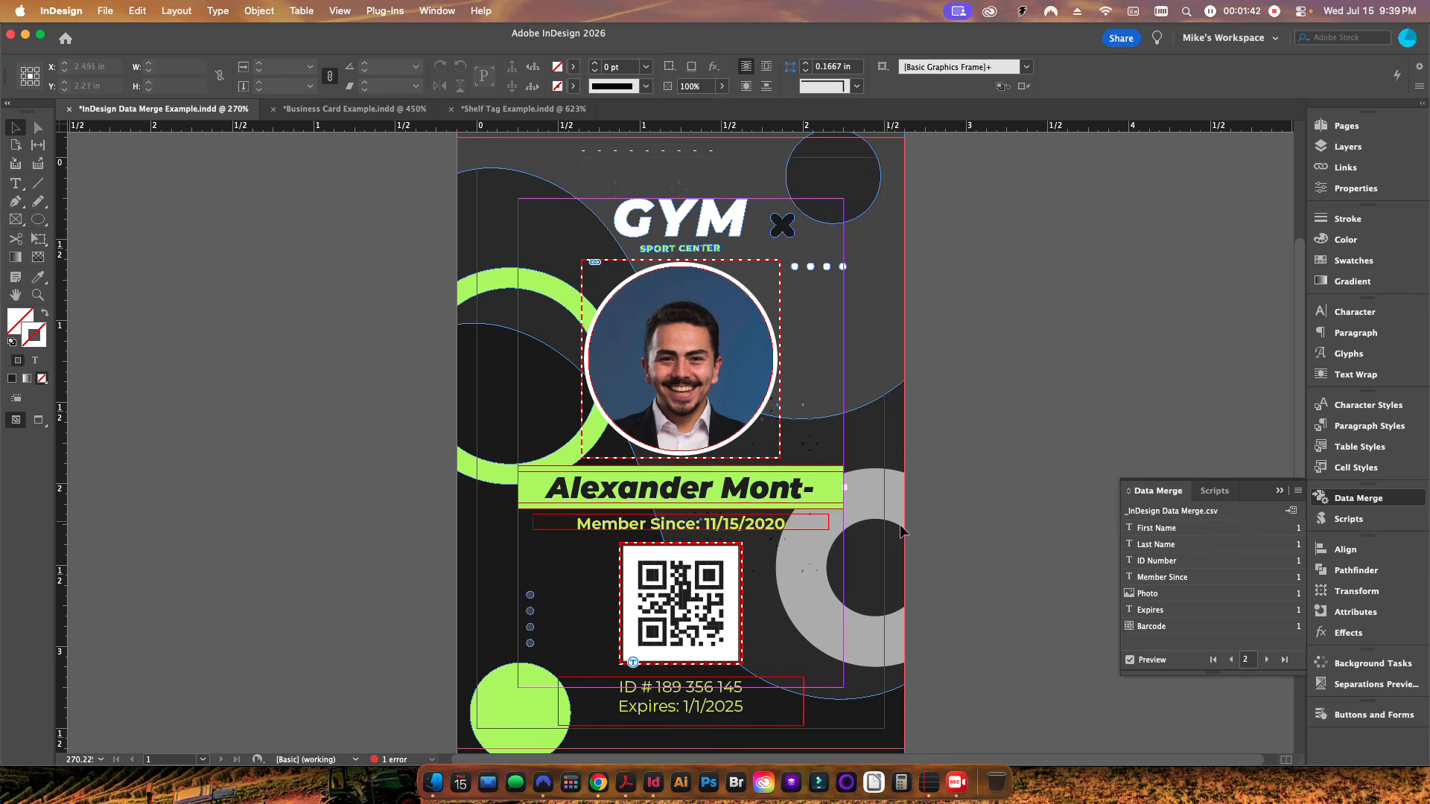
{"action": "left_click", "coordinate": [1266, 660]}
{"action": "left_click", "coordinate": [1266, 660]}
{"action": "left_click", "coordinate": [1266, 660]}
{"action": "left_click", "coordinate": [1266, 660]}
{"action": "left_click", "coordinate": [1266, 660]}
{"action": "left_click", "coordinate": [1266, 660]}
{"action": "left_click", "coordinate": [1266, 660]}
{"action": "left_click", "coordinate": [1267, 660]}
{"action": "left_click", "coordinate": [1266, 660]}
{"action": "left_click", "coordinate": [1267, 660]}
{"action": "left_click", "coordinate": [1266, 660]}
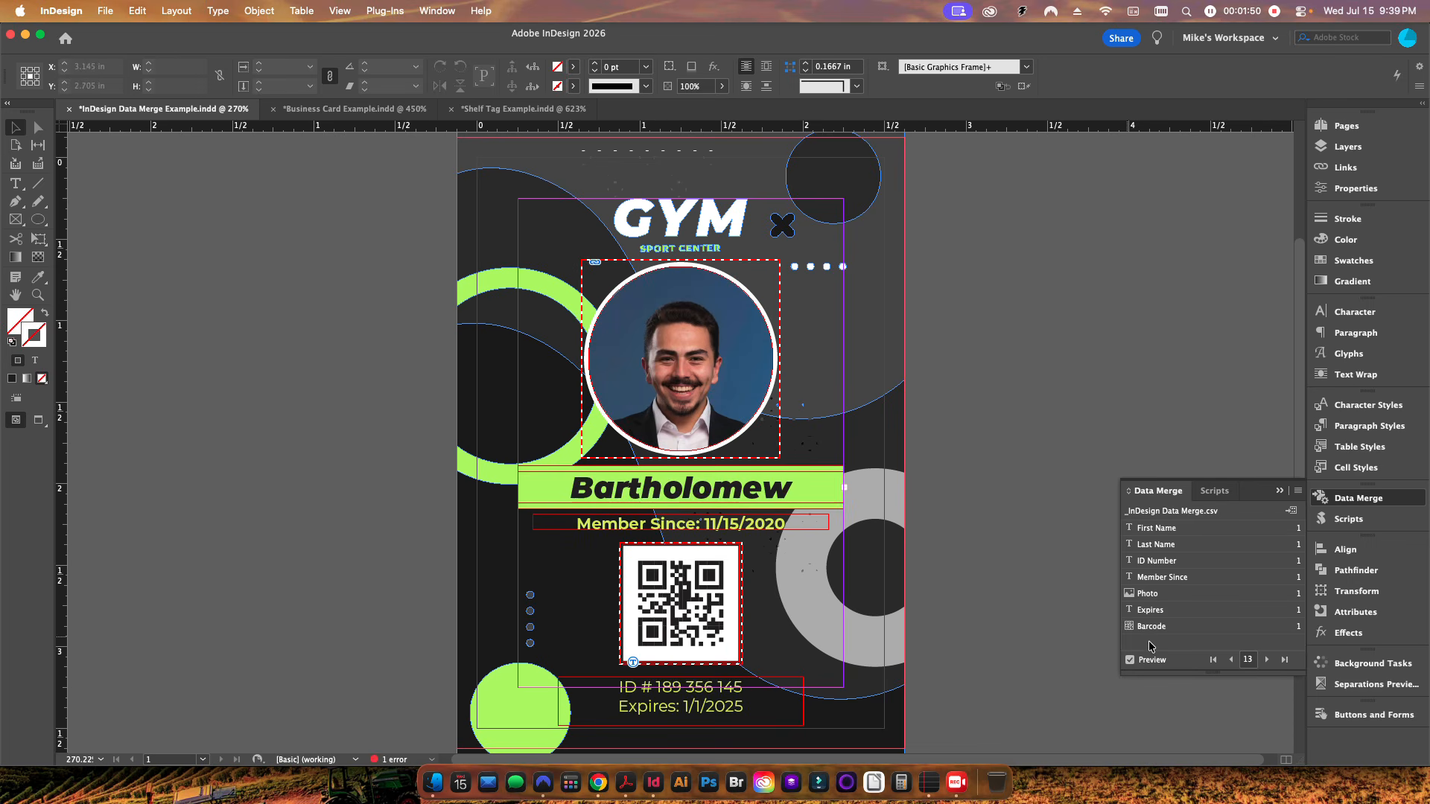
{"action": "left_click", "coordinate": [1213, 660]}
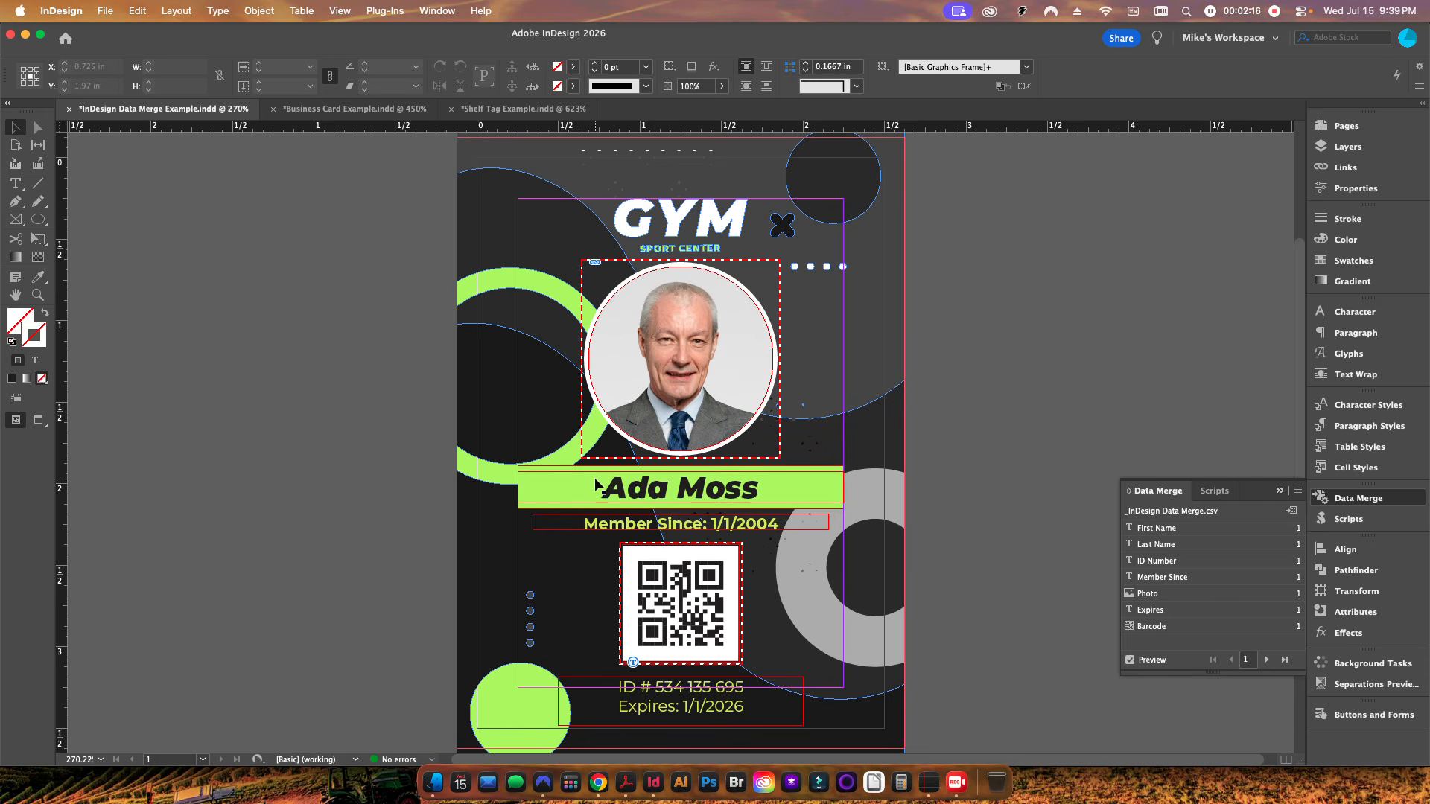
Step: Try reducing the name line's font size to 10 pt, then restore it to 13 pt
{"action": "double_click", "coordinate": [644, 498]}
{"action": "double_click", "coordinate": [617, 497]}
{"action": "left_click", "coordinate": [617, 497]}
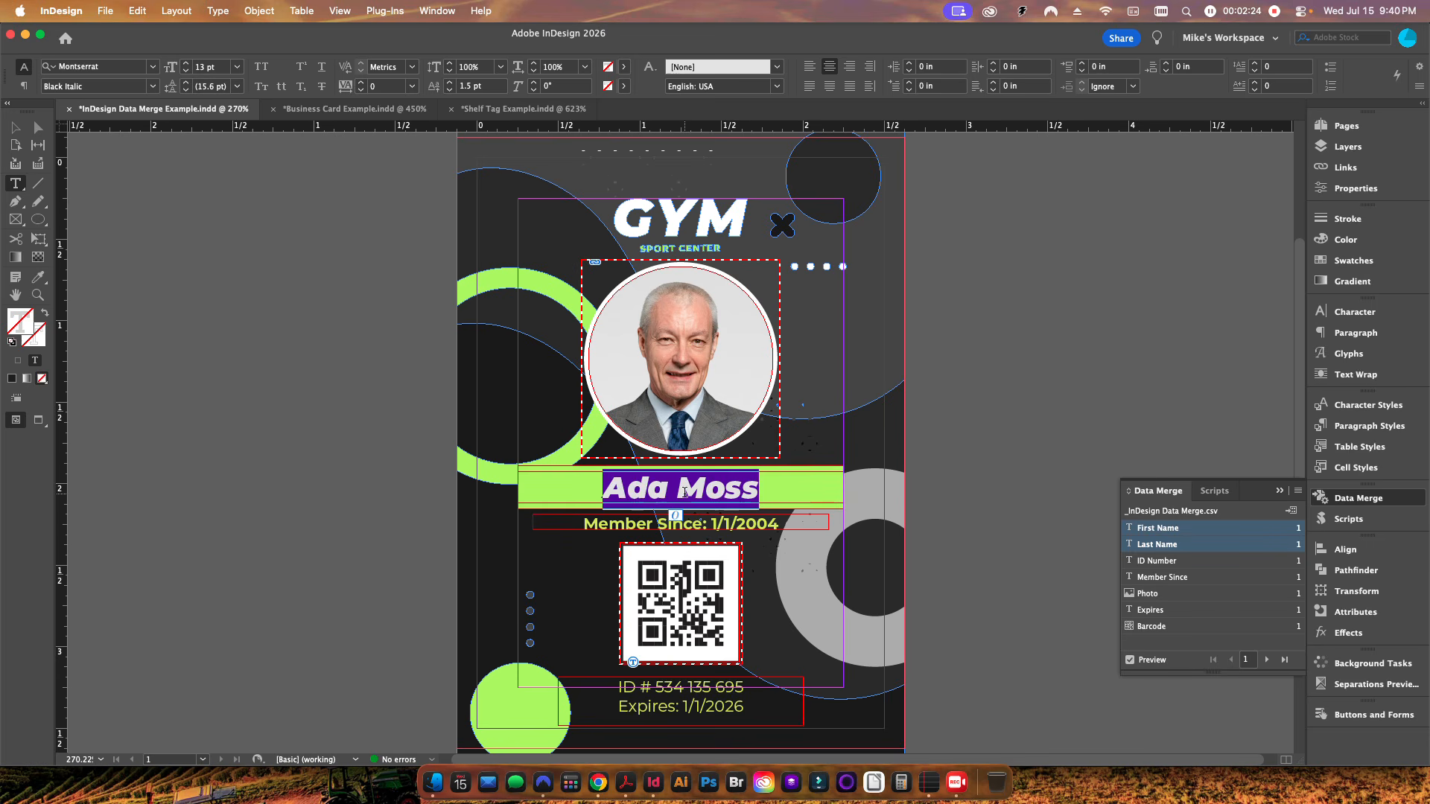
{"action": "left_click", "coordinate": [186, 71]}
{"action": "left_click", "coordinate": [185, 72]}
{"action": "left_click", "coordinate": [185, 71]}
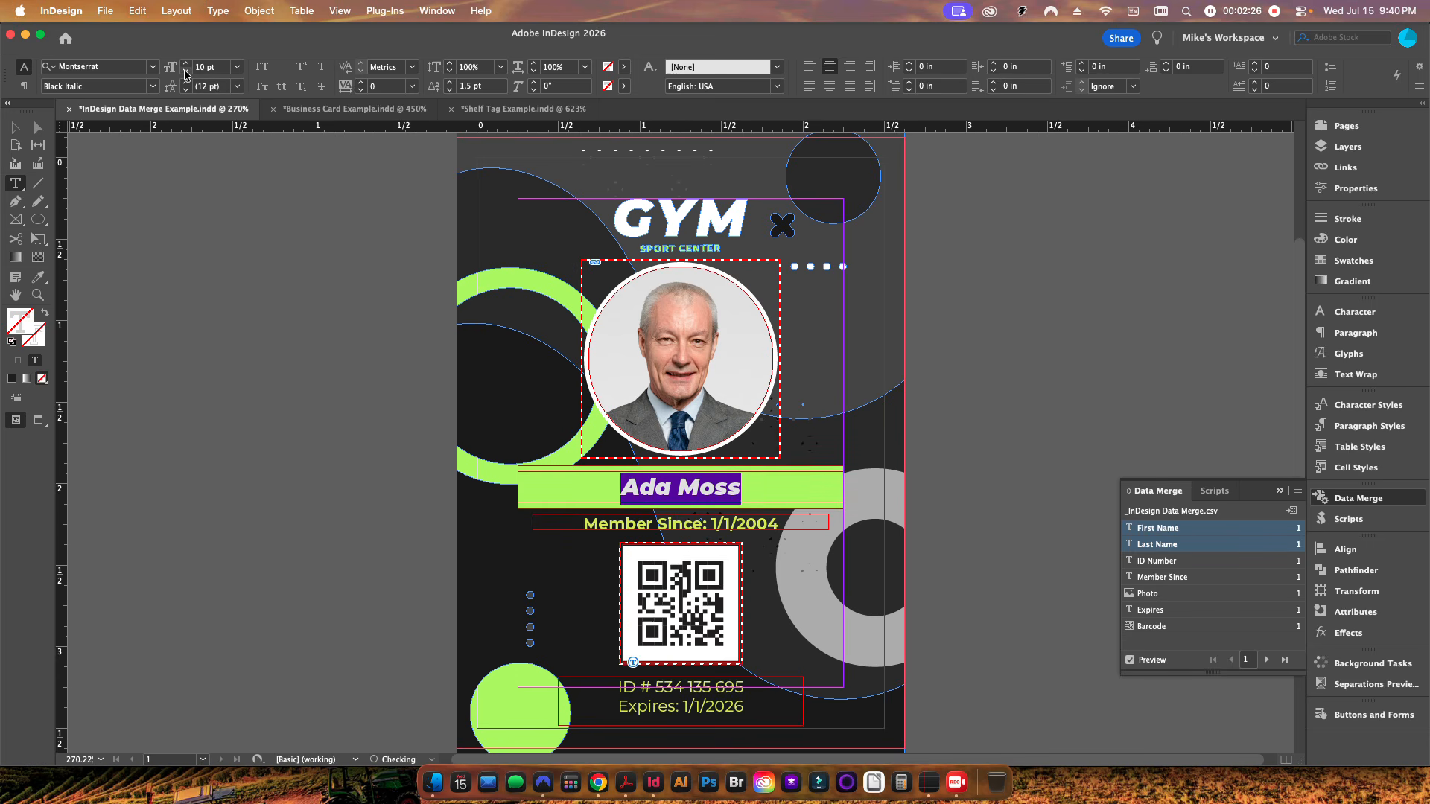
{"action": "left_click", "coordinate": [185, 63]}
{"action": "left_click", "coordinate": [185, 62]}
{"action": "left_click", "coordinate": [186, 63]}
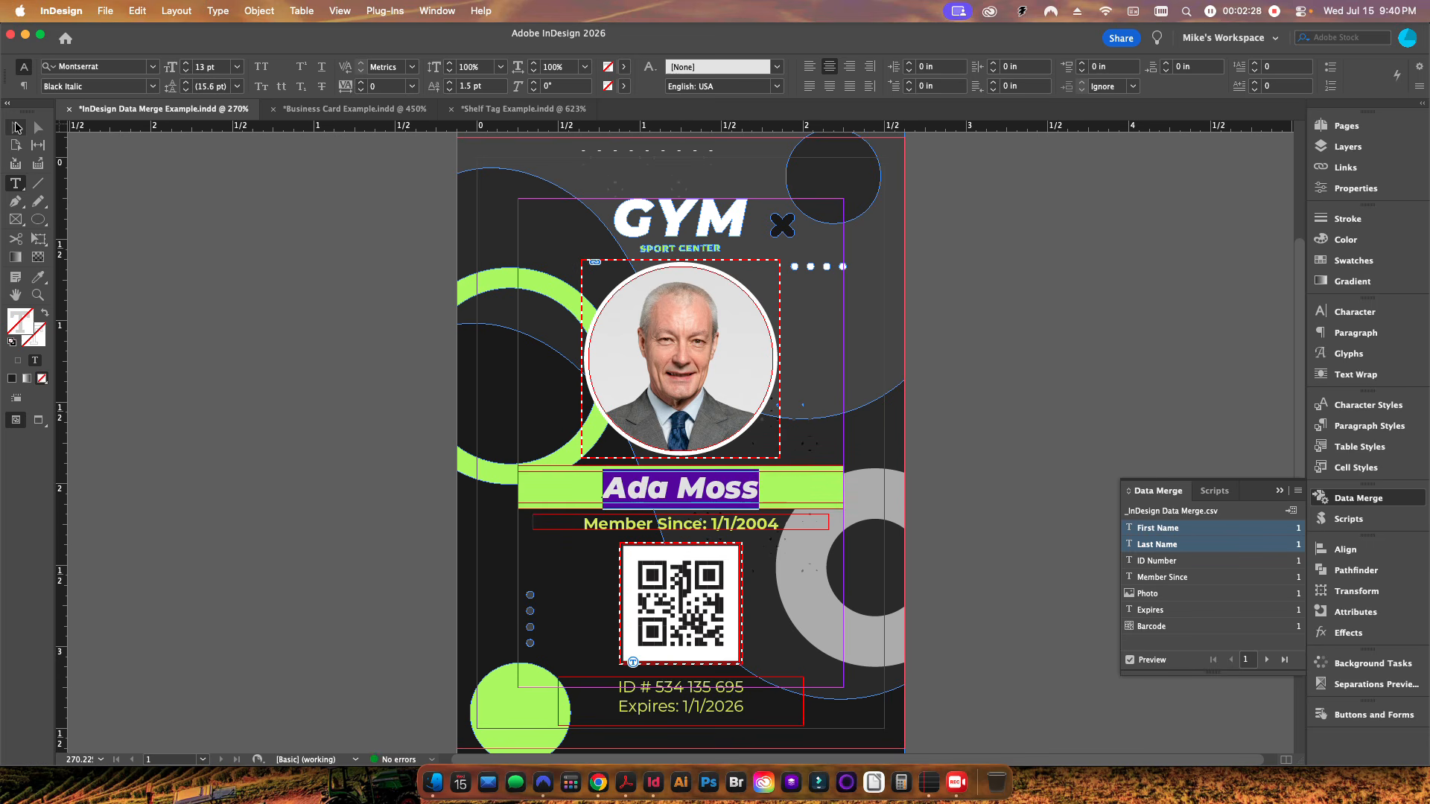
Step: Step the merge preview forward to record 7
{"action": "left_click", "coordinate": [16, 128]}
{"action": "left_click", "coordinate": [1265, 661]}
{"action": "left_click", "coordinate": [1265, 661]}
{"action": "left_click", "coordinate": [1264, 661]}
{"action": "left_click", "coordinate": [1264, 660]}
{"action": "left_click", "coordinate": [1264, 661]}
{"action": "left_click", "coordinate": [1265, 661]}
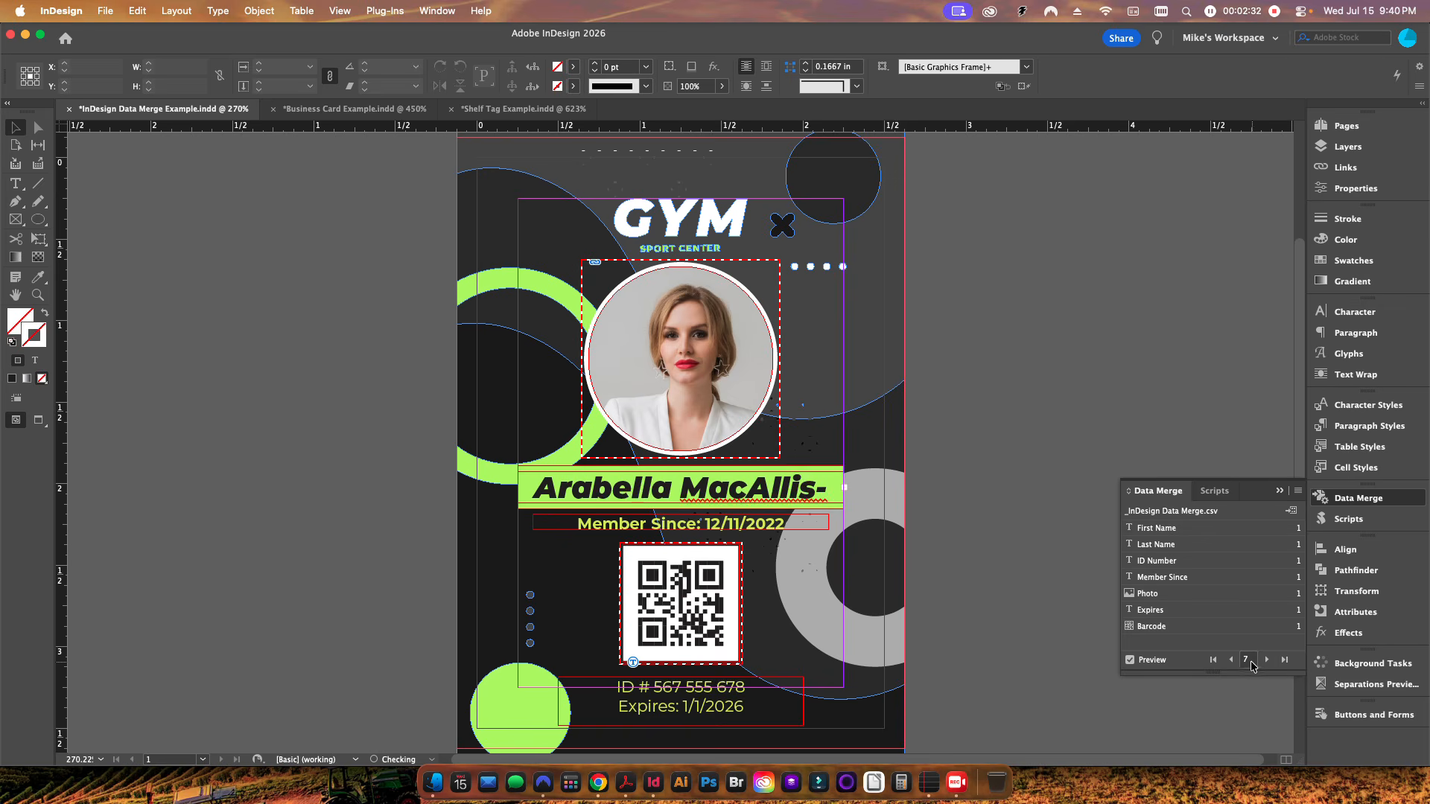
Step: Reduce the name line's font size to 7 pt so the long name fits
{"action": "double_click", "coordinate": [751, 488]}
{"action": "key", "text": "super+a"}
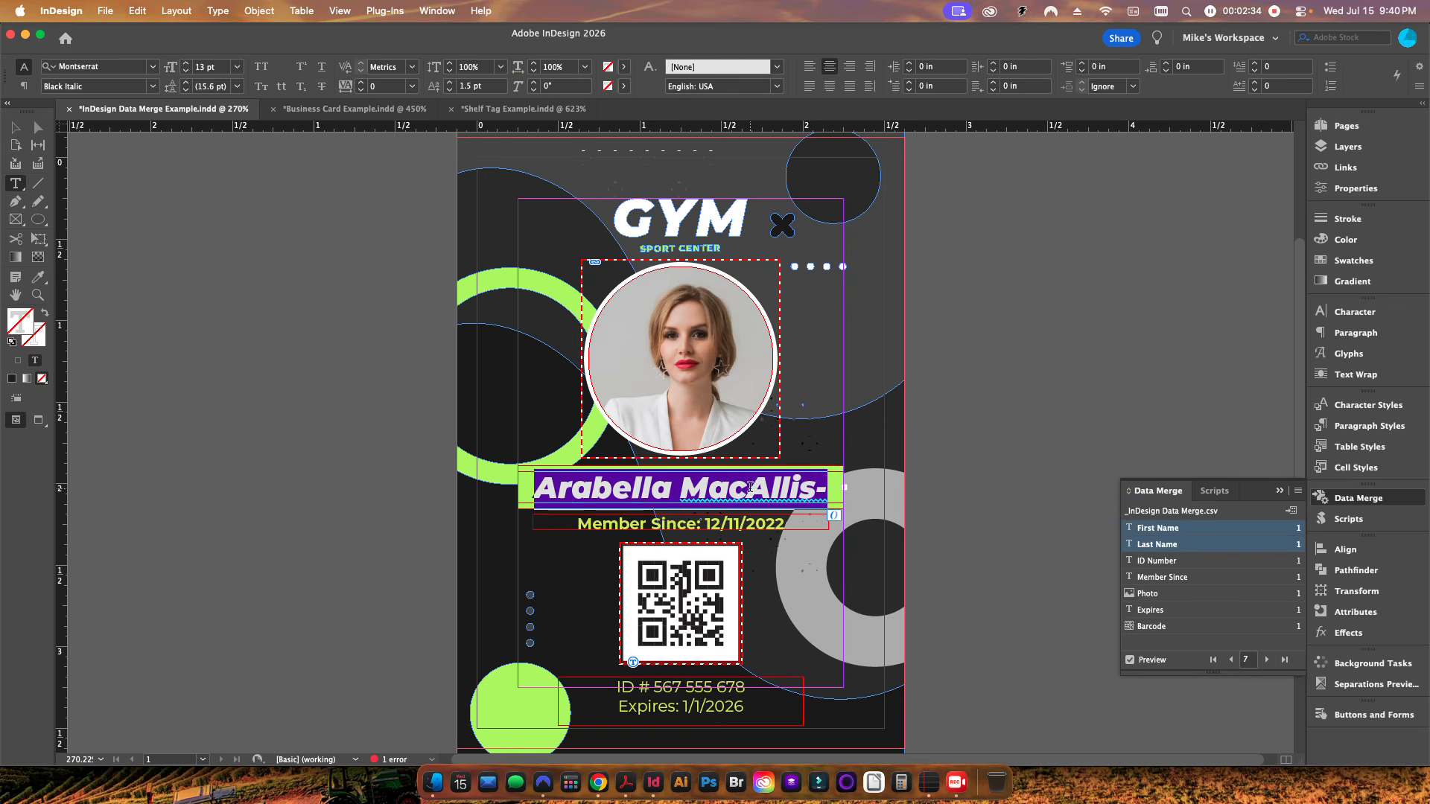
{"action": "left_click", "coordinate": [187, 72]}
{"action": "left_click", "coordinate": [187, 72]}
{"action": "left_click", "coordinate": [187, 72]}
{"action": "left_click", "coordinate": [187, 72]}
{"action": "left_click", "coordinate": [187, 73]}
{"action": "left_click", "coordinate": [187, 72]}
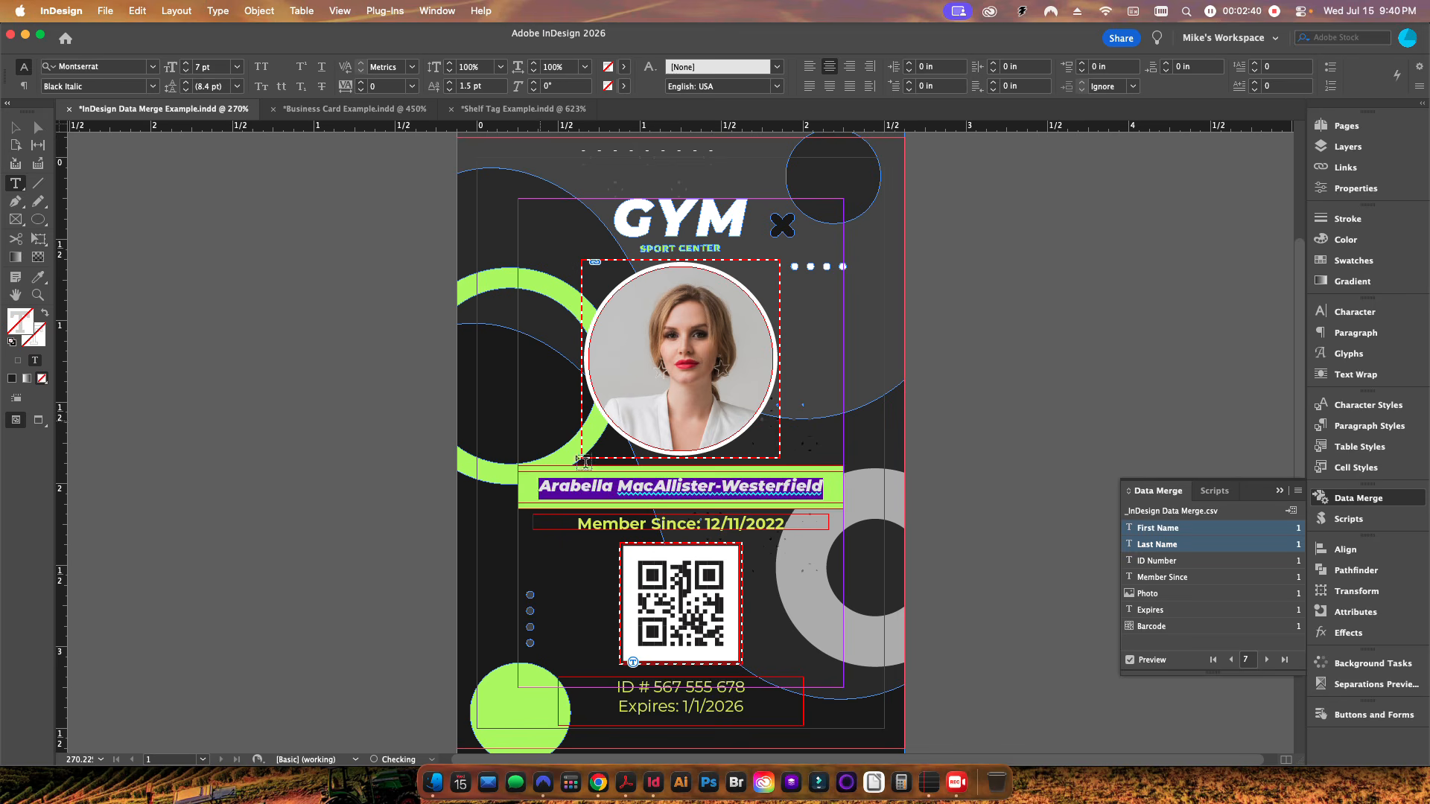
{"action": "left_click", "coordinate": [186, 64]}
{"action": "left_click", "coordinate": [187, 73]}
{"action": "key", "text": "Escape"}
{"action": "left_click", "coordinate": [290, 386]}
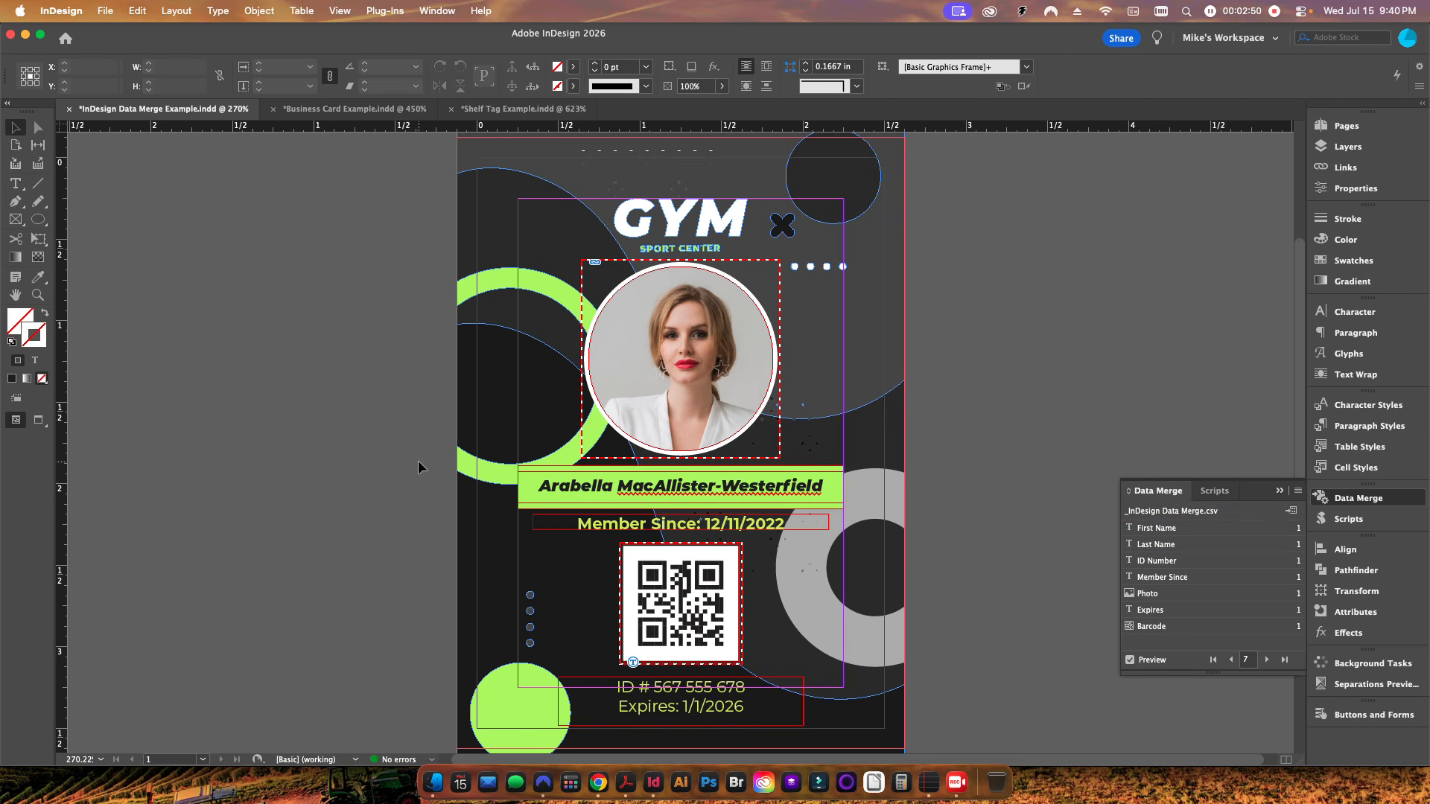
Step: Return to the first record and toggle presentation preview to check the card
{"action": "left_click", "coordinate": [1214, 660]}
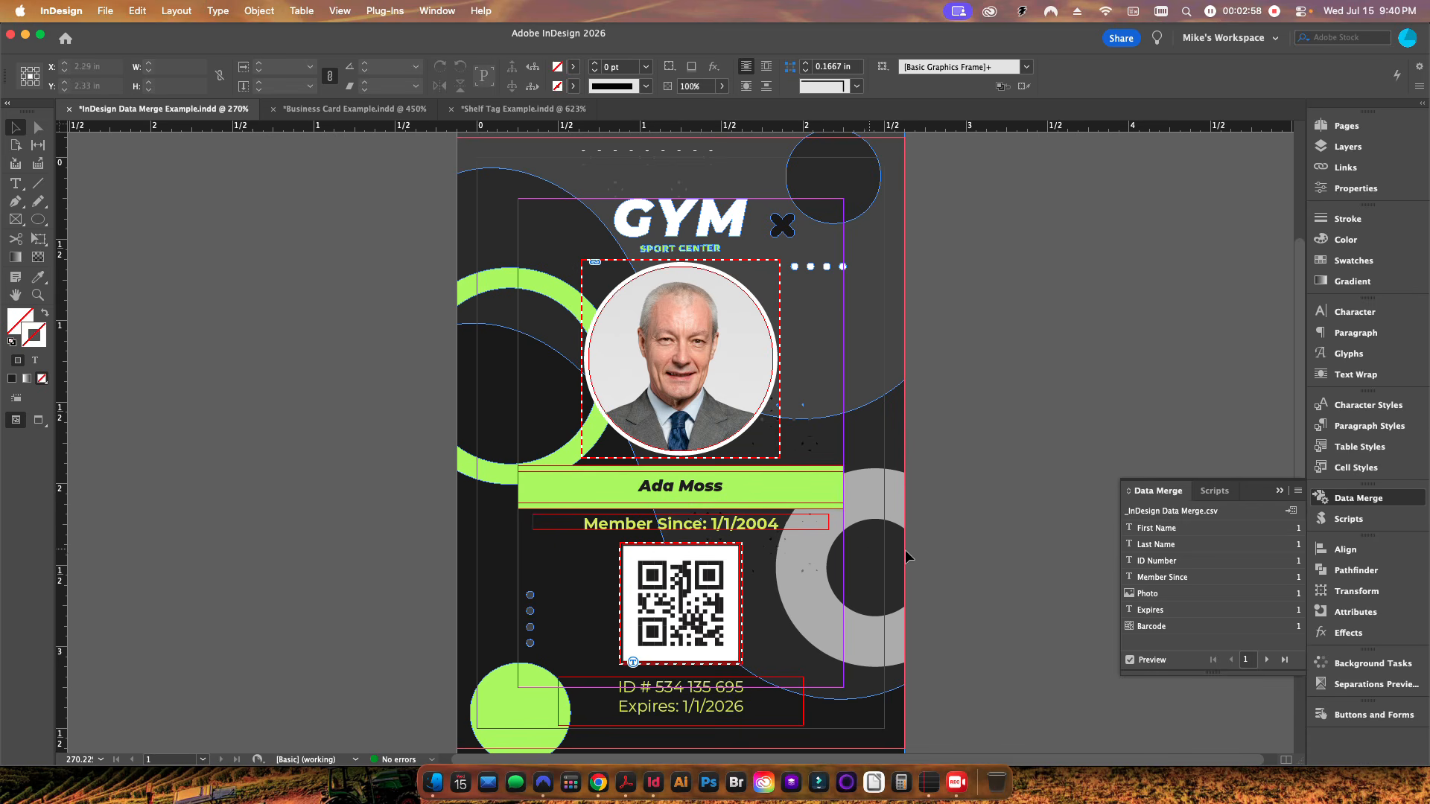
{"action": "key", "text": "w"}
{"action": "key", "text": "w"}
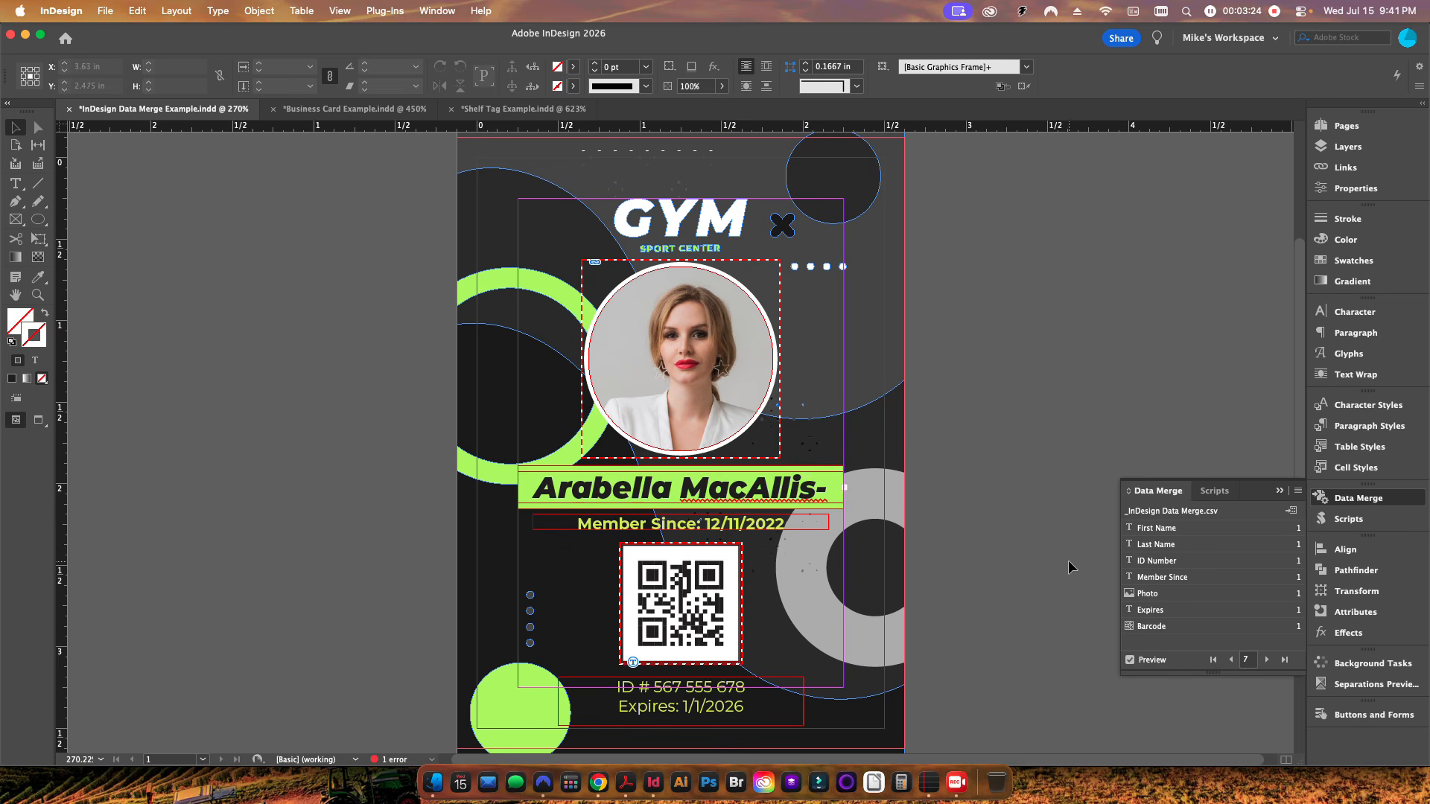
Step: Create a merged document from all records and close the overset text report
{"action": "left_click", "coordinate": [1293, 516]}
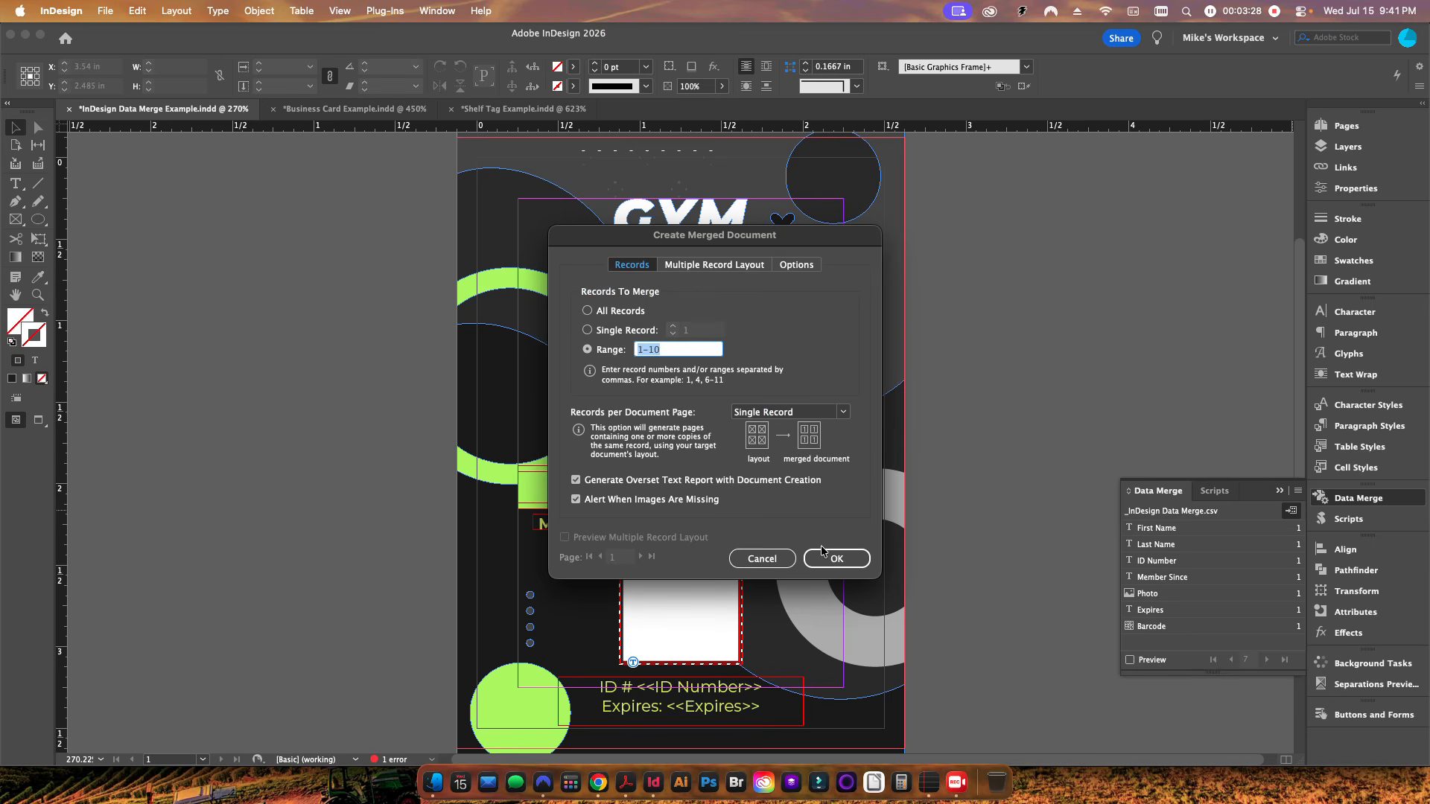
{"action": "left_click", "coordinate": [613, 353]}
{"action": "left_click", "coordinate": [825, 560]}
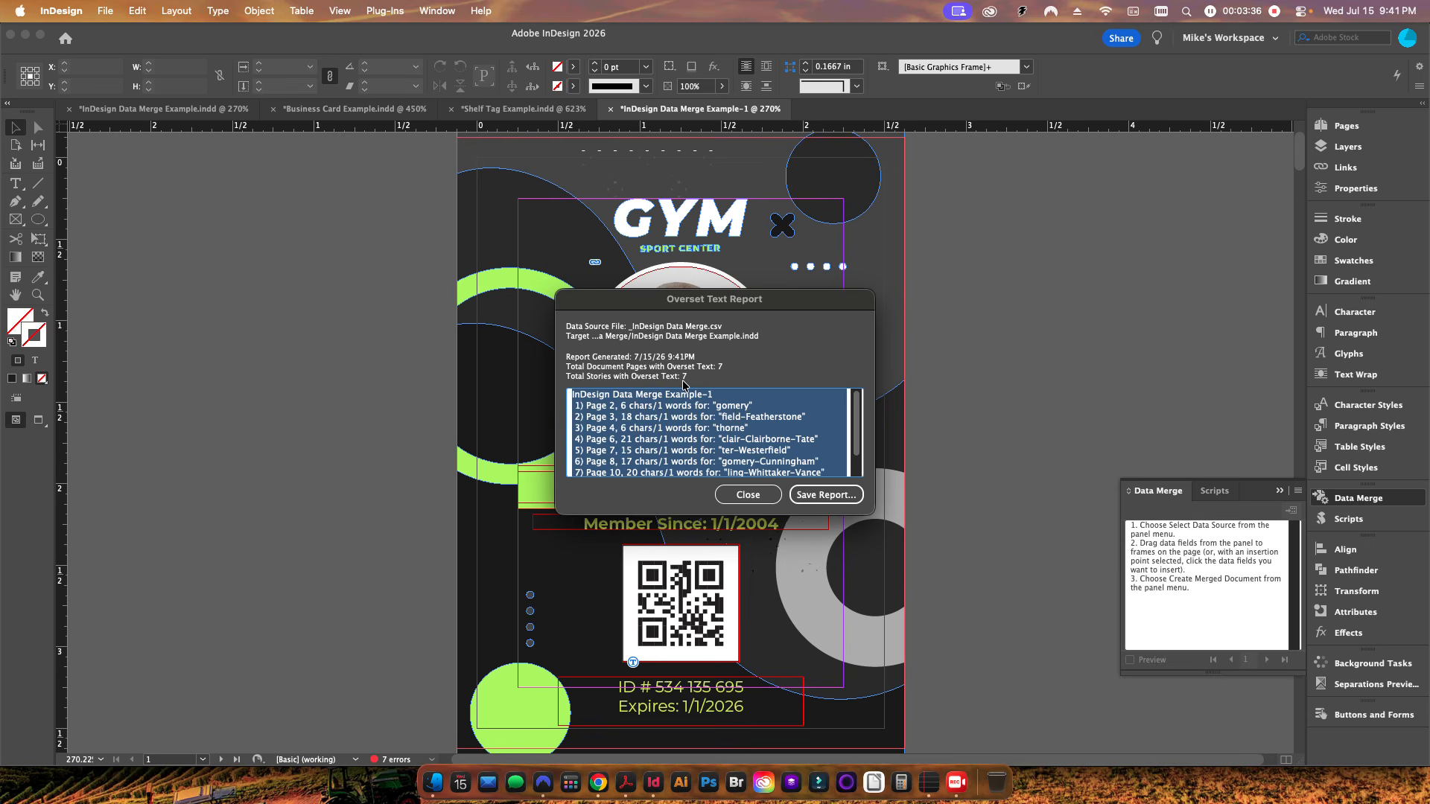
{"action": "left_click", "coordinate": [745, 494]}
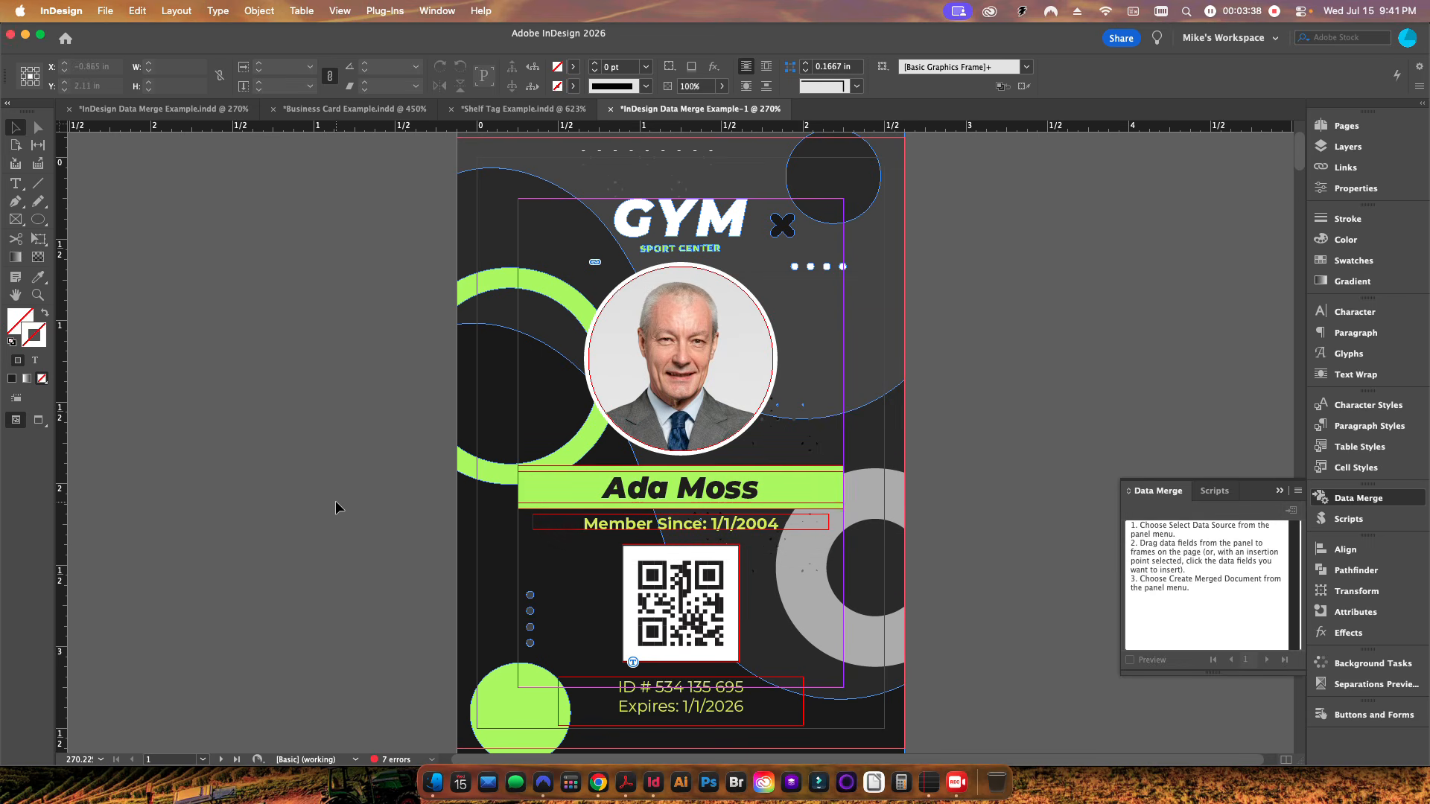
Step: Open the Preflight panel and go to the first overset text frame on page 2
{"action": "left_click", "coordinate": [432, 759]}
{"action": "left_click", "coordinate": [339, 607]}
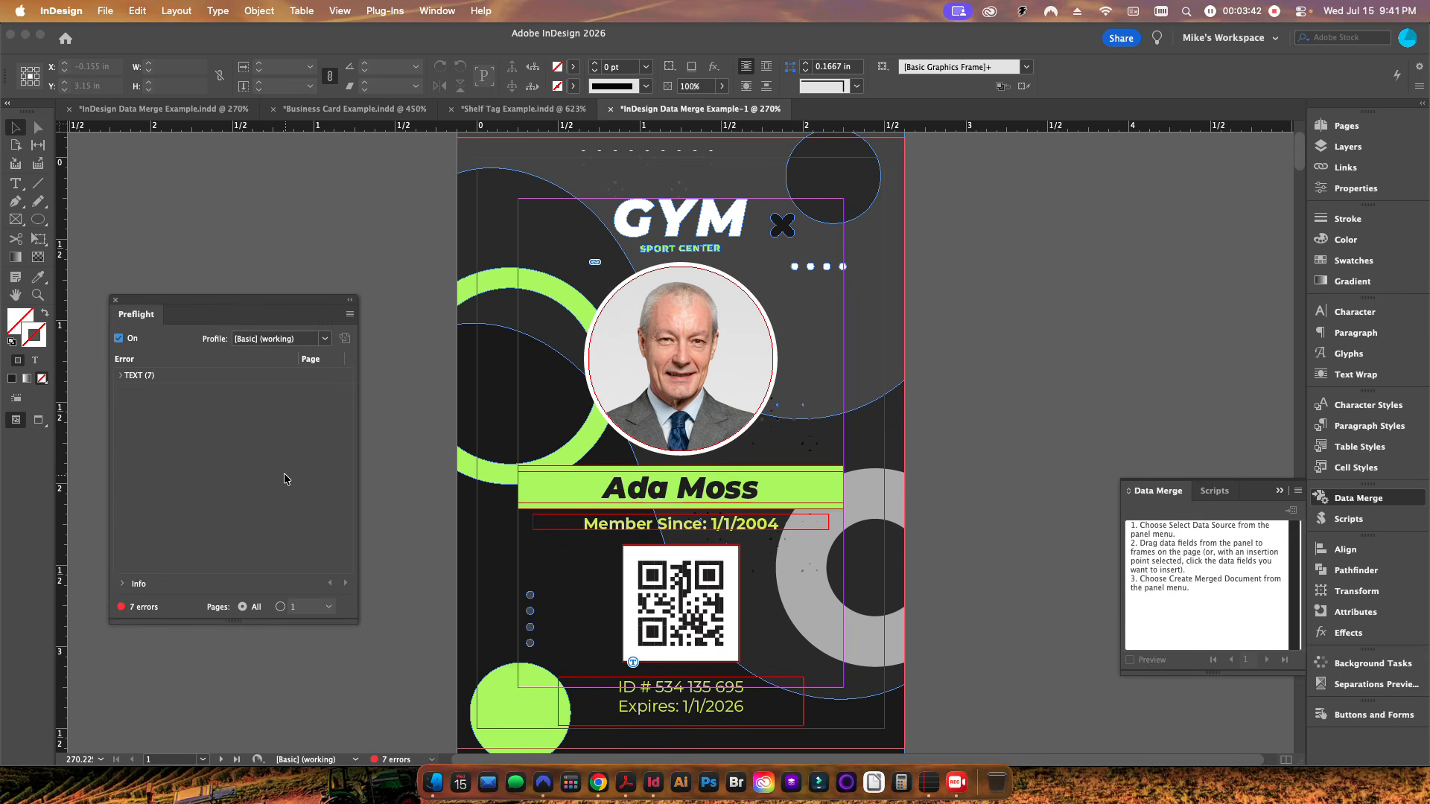
{"action": "left_click", "coordinate": [124, 376]}
{"action": "left_click", "coordinate": [133, 392]}
{"action": "left_click", "coordinate": [335, 408]}
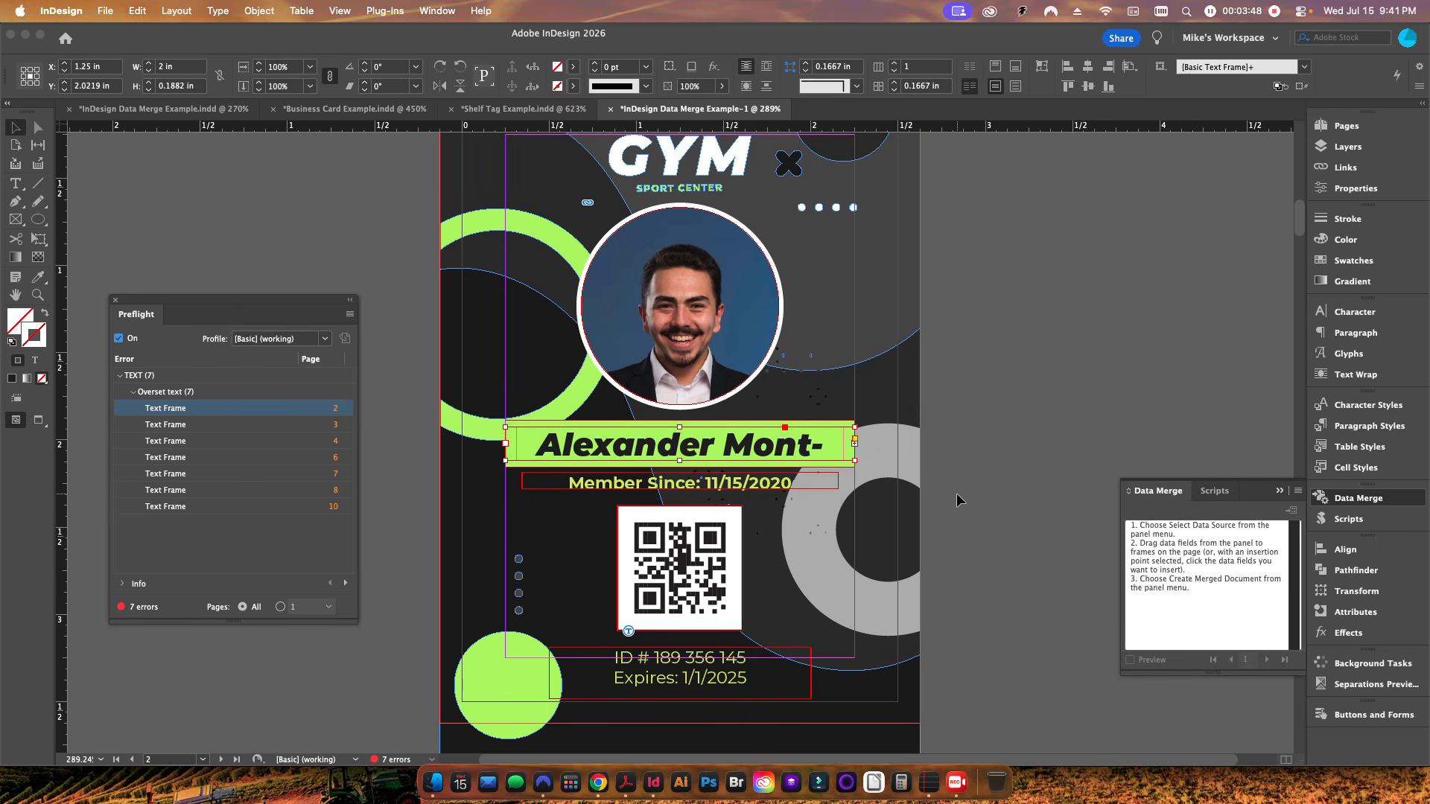
Step: Reduce the page 2 name's font size to 10 pt so it fits the frame
{"action": "double_click", "coordinate": [690, 449]}
{"action": "key", "text": "super+a"}
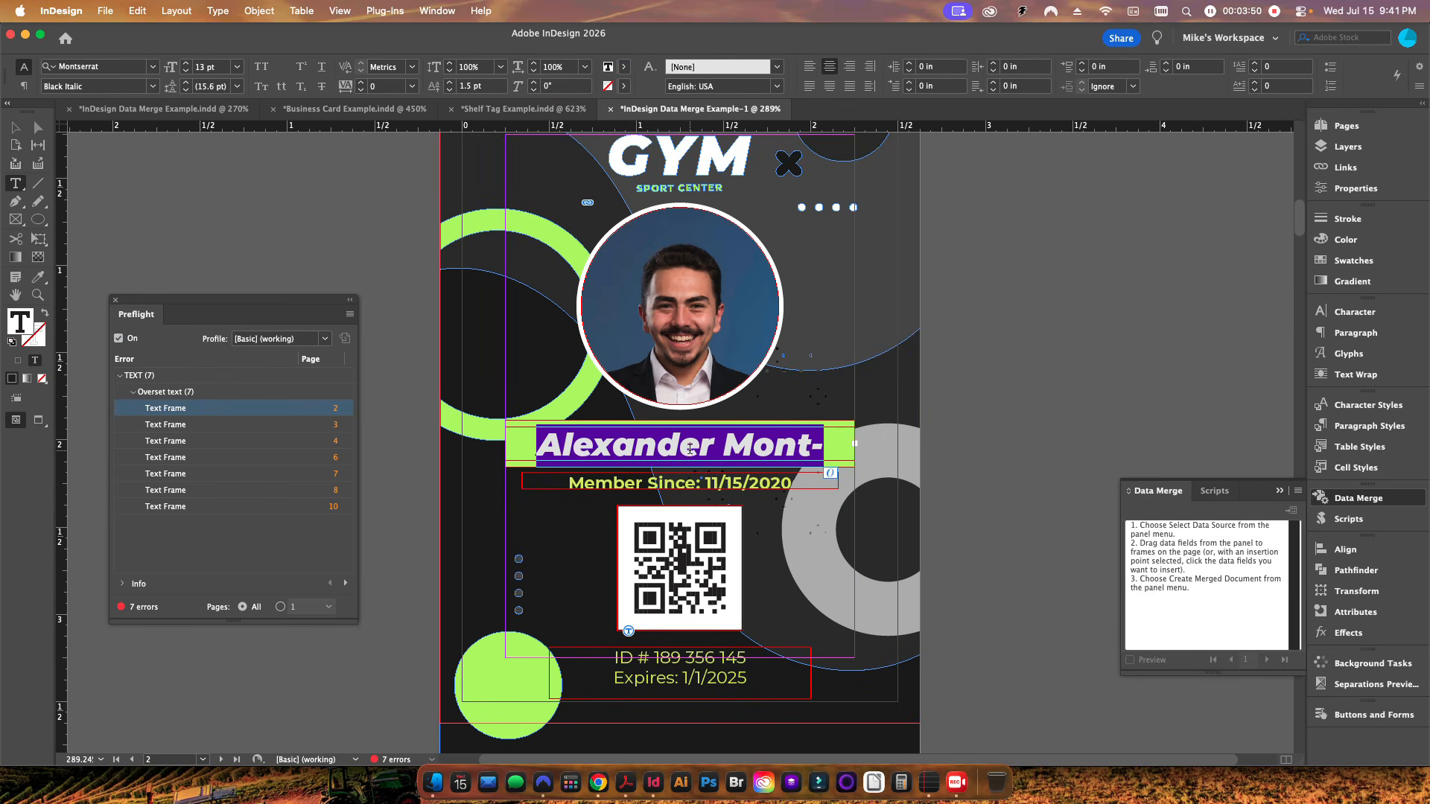
{"action": "left_click", "coordinate": [187, 72]}
{"action": "left_click", "coordinate": [186, 72]}
{"action": "left_click", "coordinate": [186, 72]}
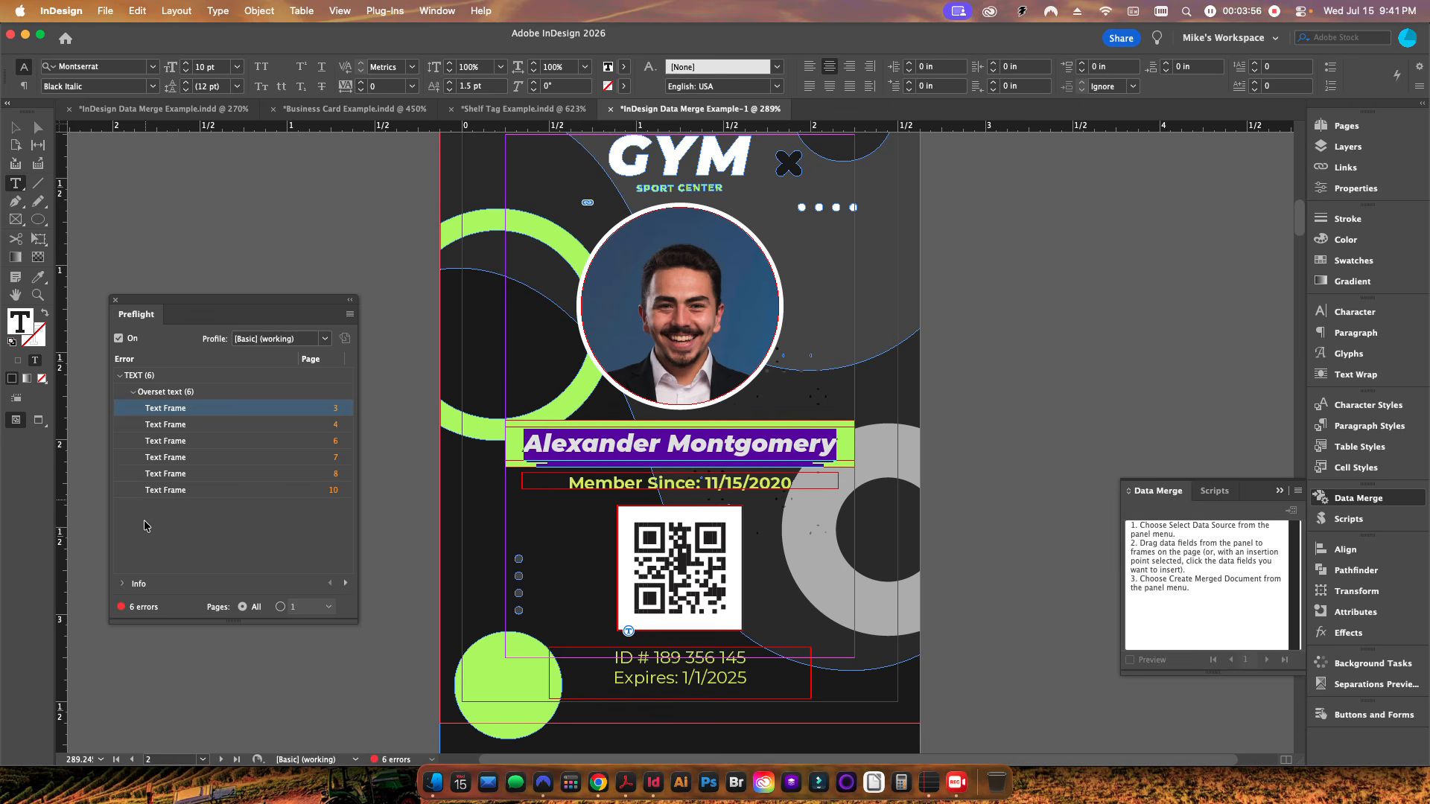
{"action": "left_click", "coordinate": [20, 127]}
{"action": "key", "text": "super+shift+a"}
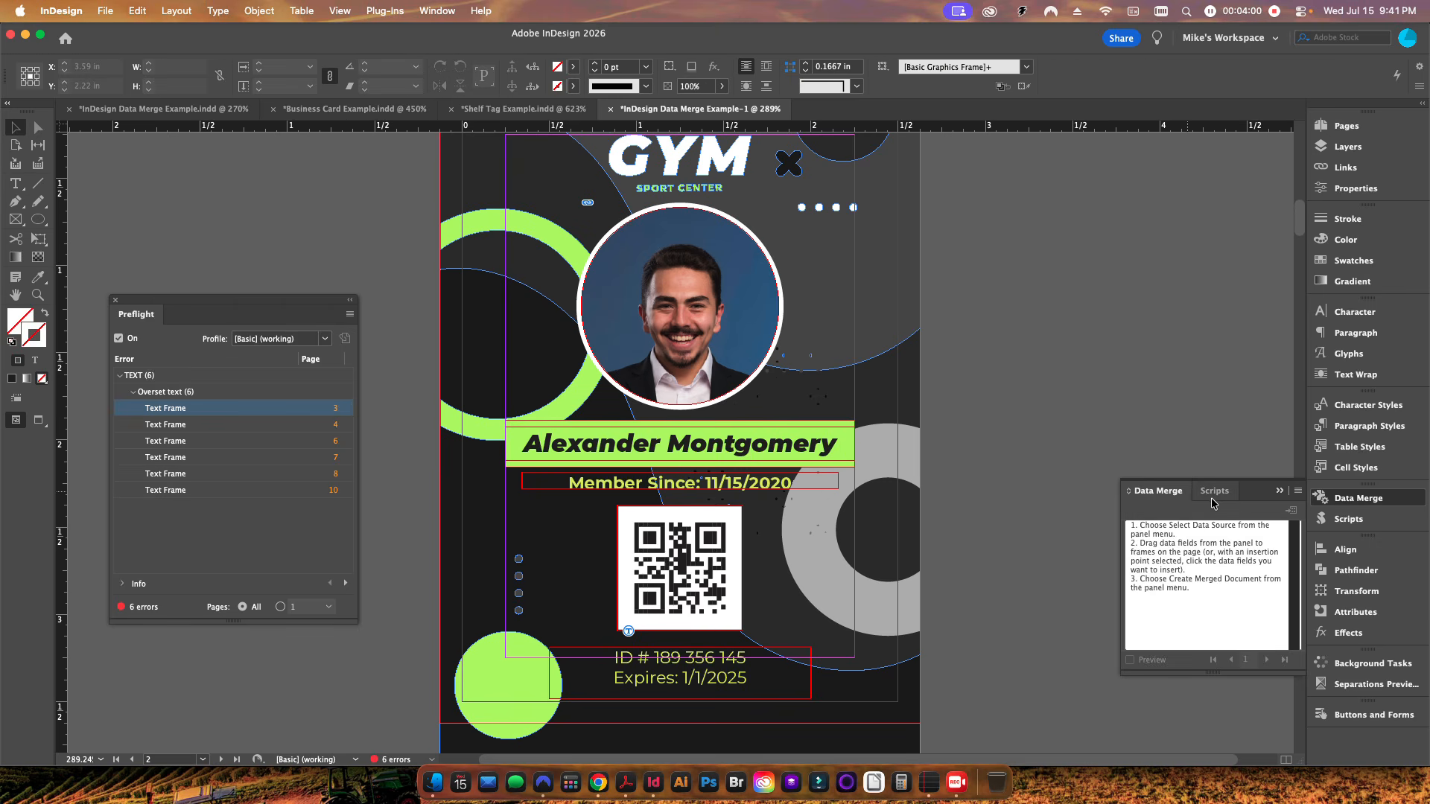
Step: Run the AutoTextDataMerge.jsx script from the Scripts panel and dismiss its alert
{"action": "left_click", "coordinate": [1212, 493]}
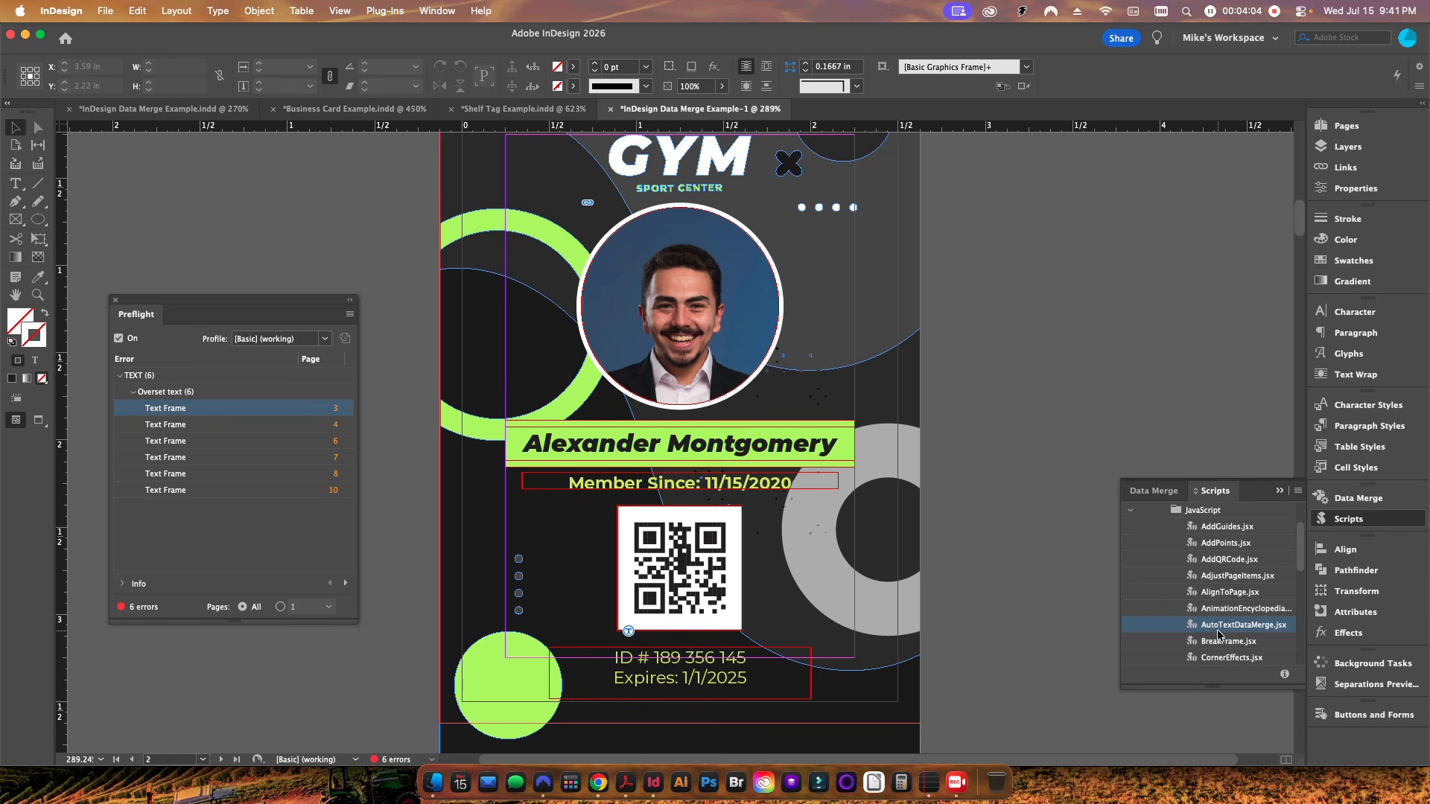
{"action": "double_click", "coordinate": [1243, 625]}
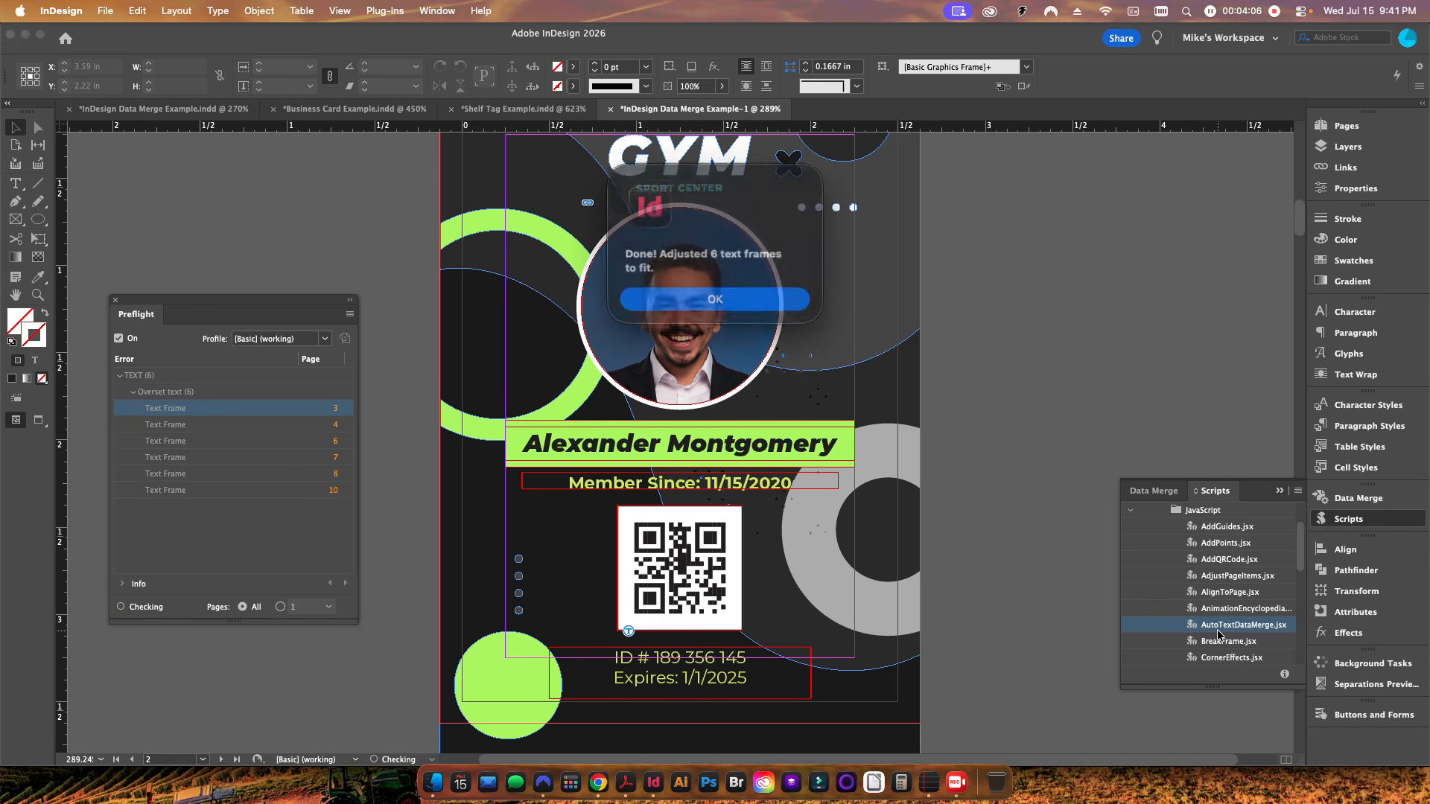
{"action": "triple_click", "coordinate": [662, 264]}
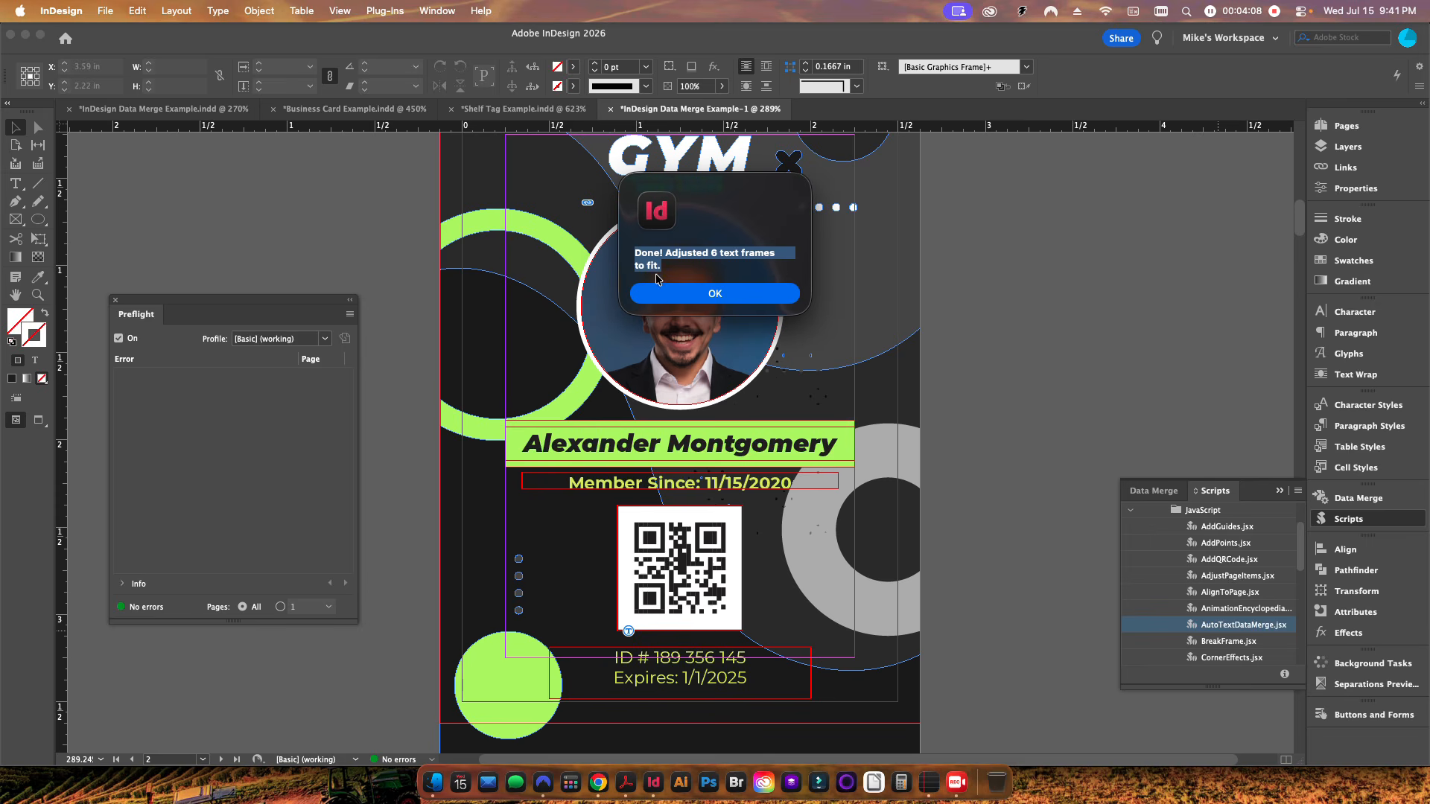
{"action": "left_click", "coordinate": [700, 293]}
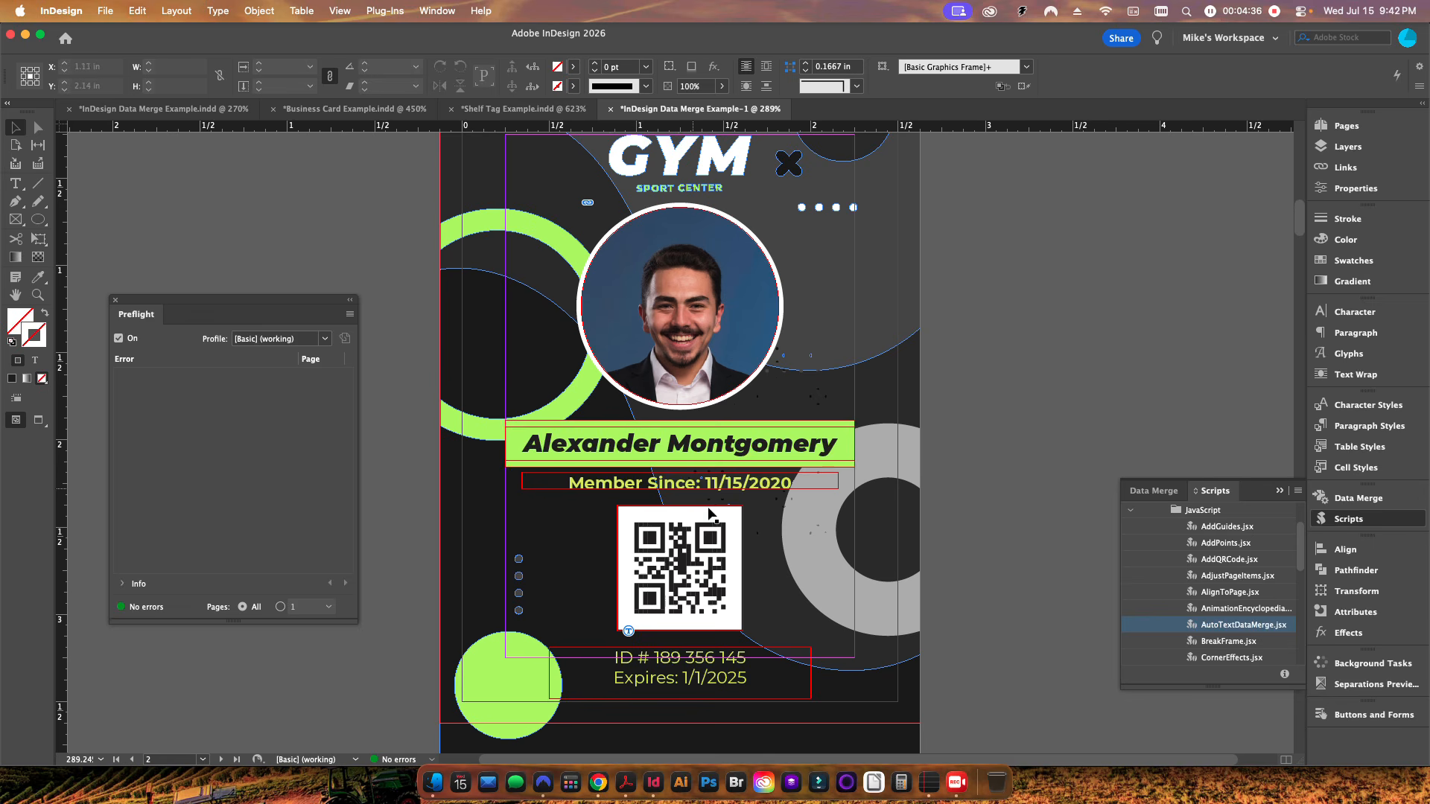
Step: Switch to TextEdit and highlight the script's MIN_FONT_SIZE and STEP_SIZE settings
{"action": "left_click", "coordinate": [924, 782]}
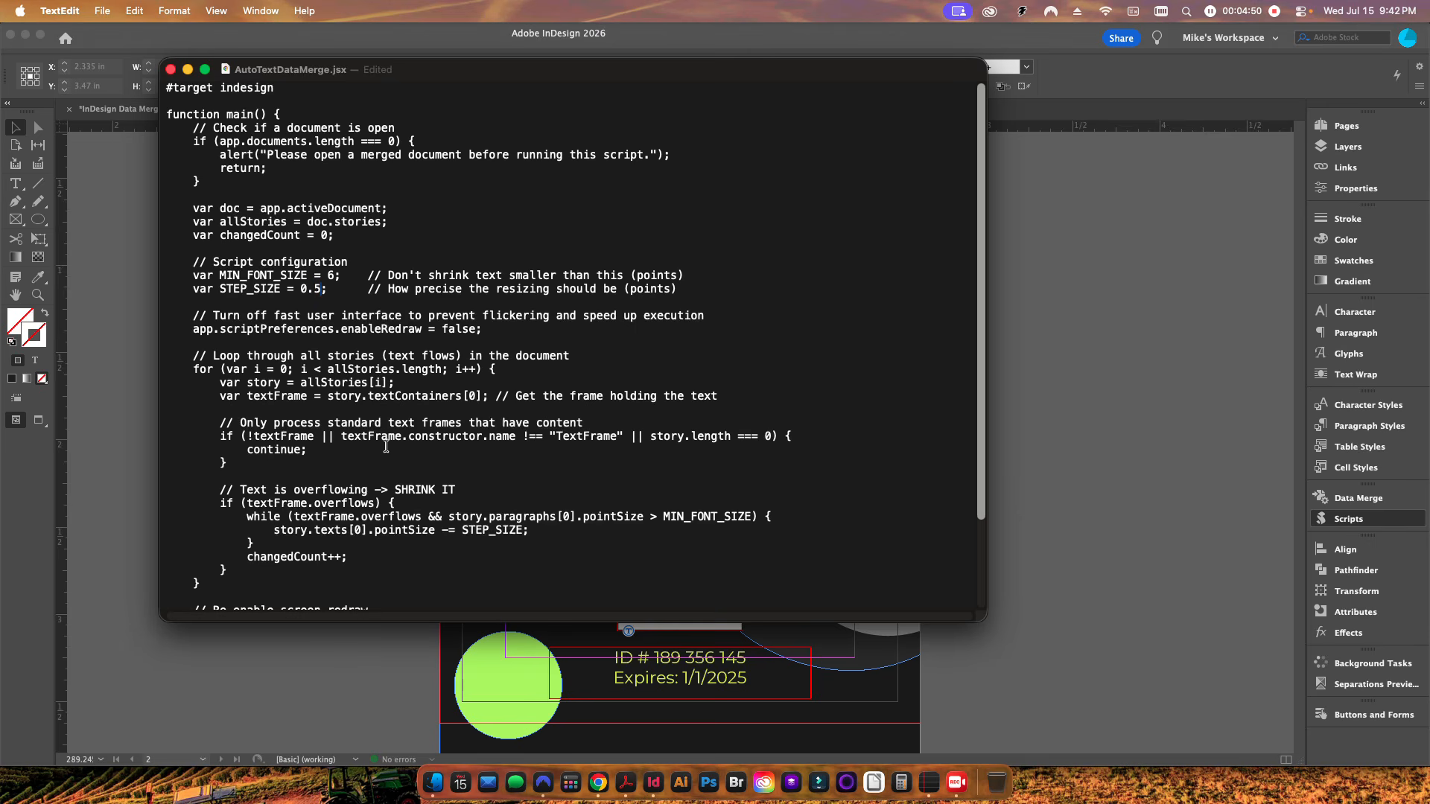
{"action": "left_click_drag", "start_coordinate": [456, 490], "coordinate": [395, 490]}
{"action": "left_click", "coordinate": [343, 275]}
{"action": "left_click_drag", "start_coordinate": [187, 277], "coordinate": [342, 297]}
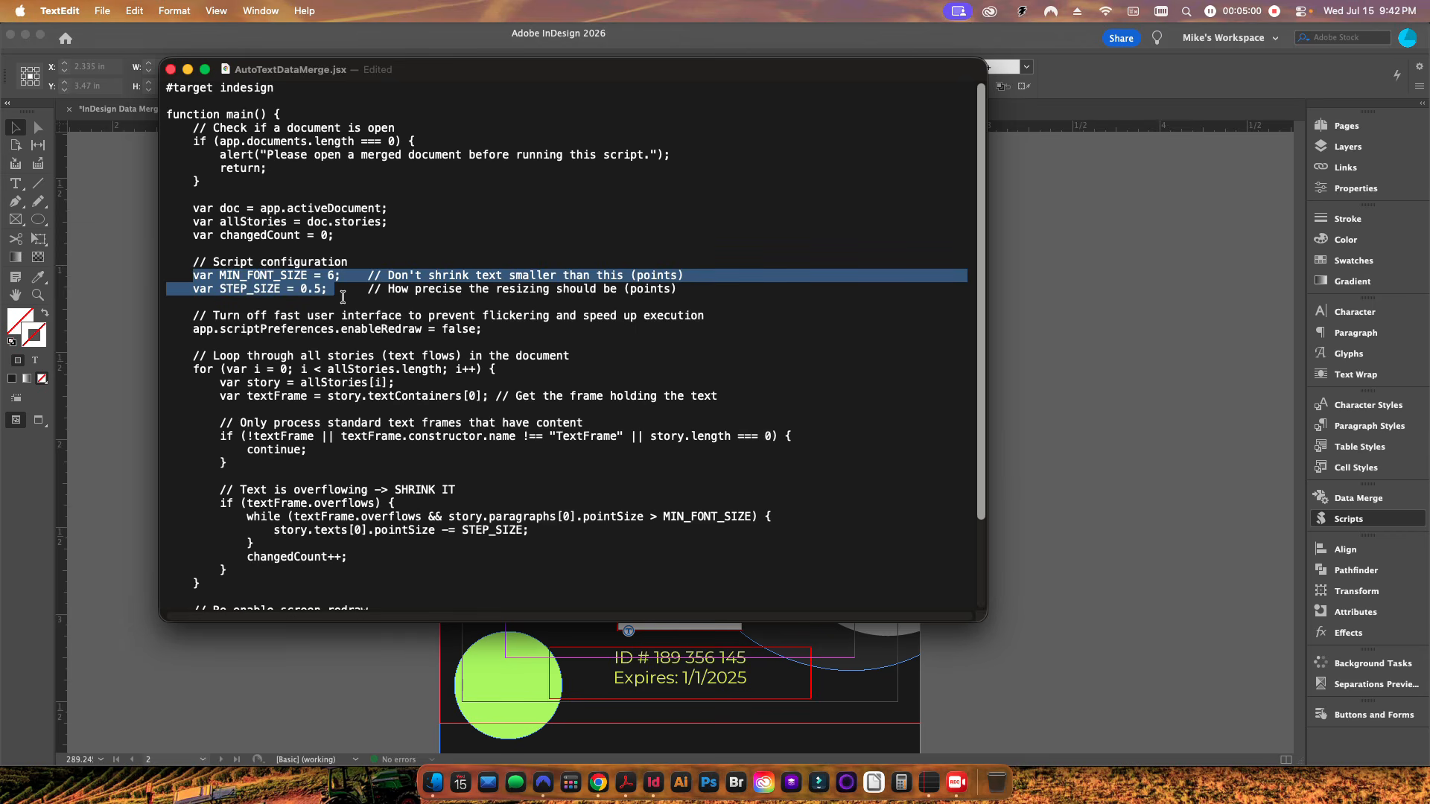
Step: Review the rest of the auto-fit script's code in TextEdit
{"action": "left_click", "coordinate": [344, 274]}
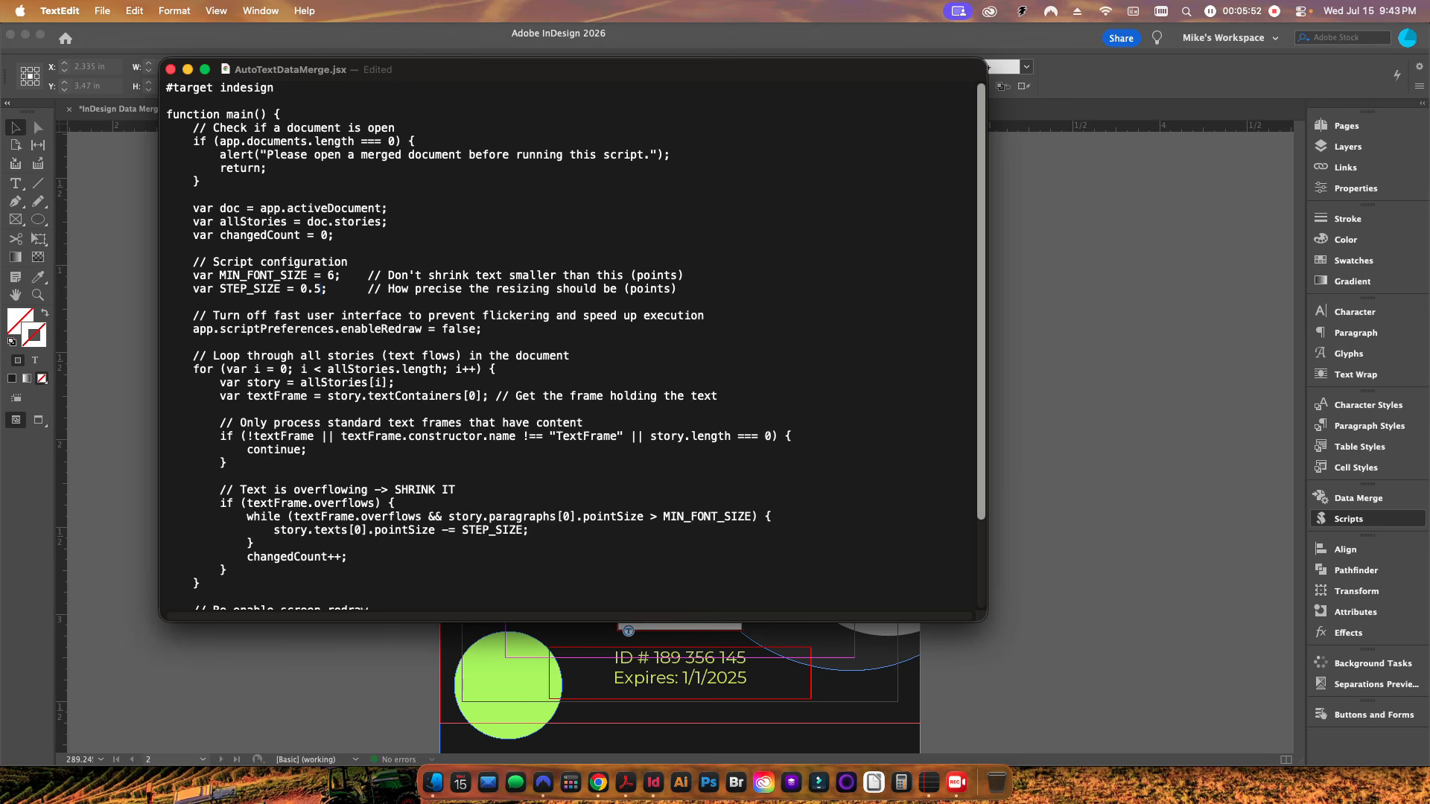
{"action": "scroll", "coordinate": [421, 400], "scroll_direction": "down", "scroll_amount": 3}
{"action": "scroll", "coordinate": [422, 400], "scroll_direction": "down", "scroll_amount": 1}
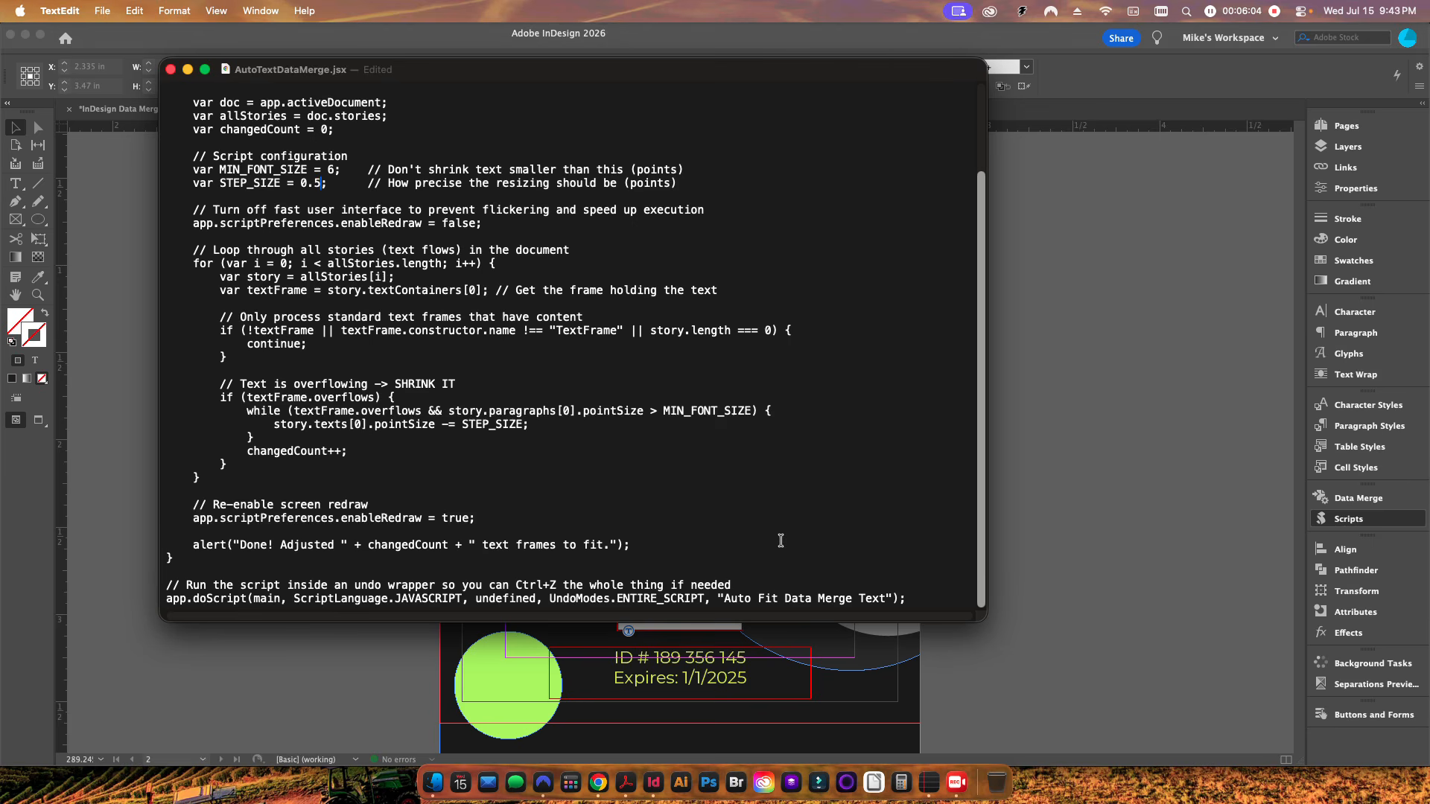
Step: Return to InDesign, expand the Preflight overset text errors and go to the overset frame on page 3
{"action": "left_click", "coordinate": [1018, 511]}
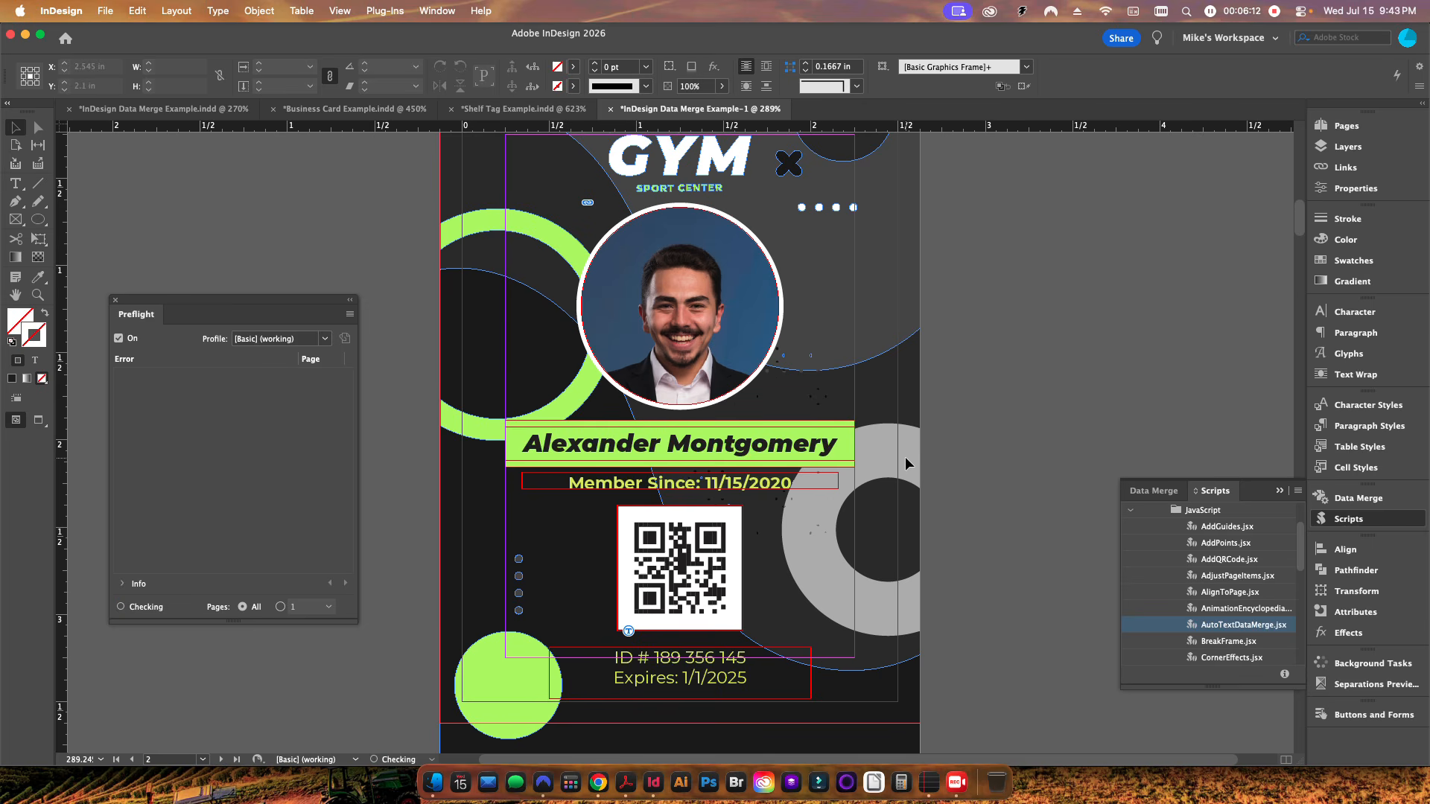
{"action": "left_click", "coordinate": [120, 376]}
{"action": "left_click", "coordinate": [133, 392]}
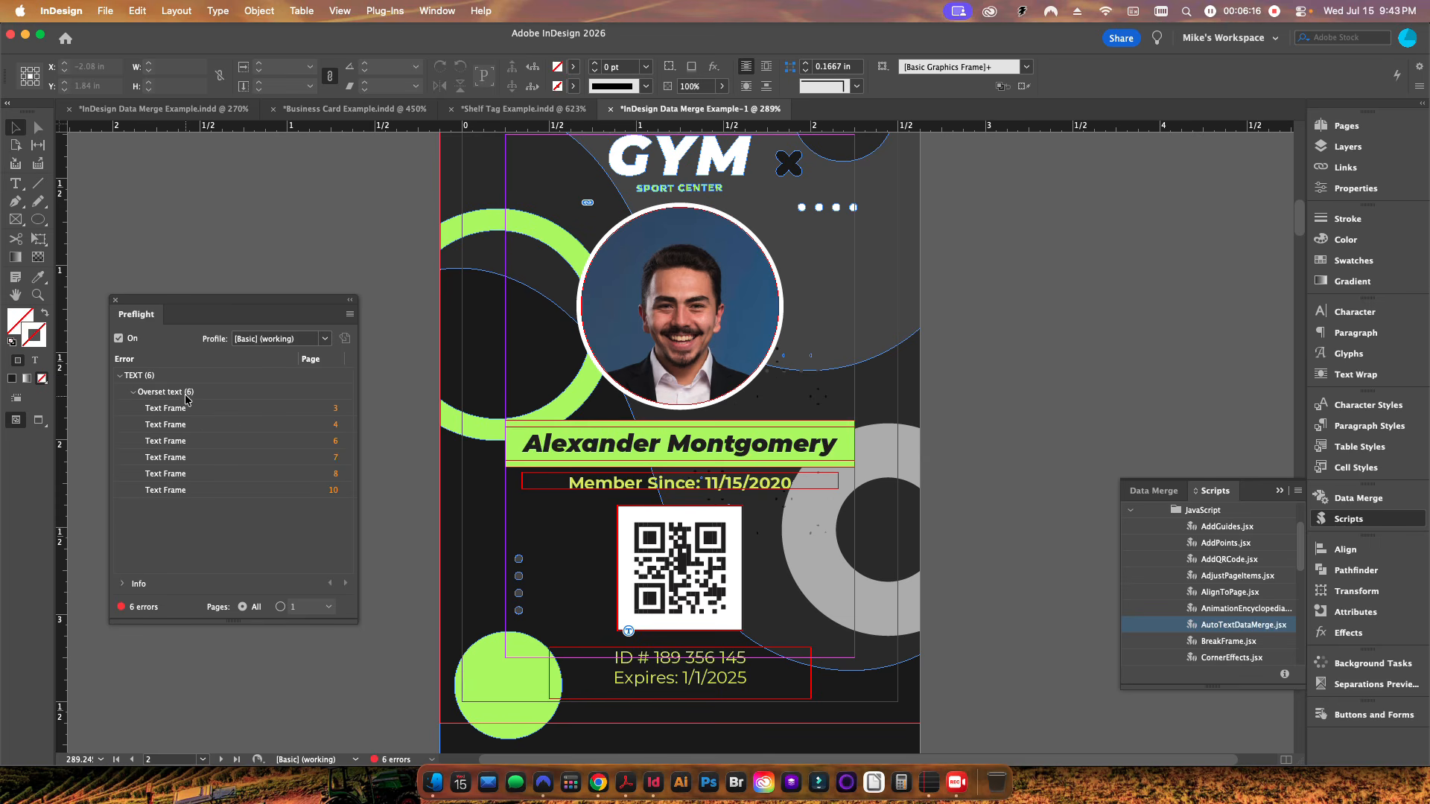
{"action": "left_click", "coordinate": [335, 409]}
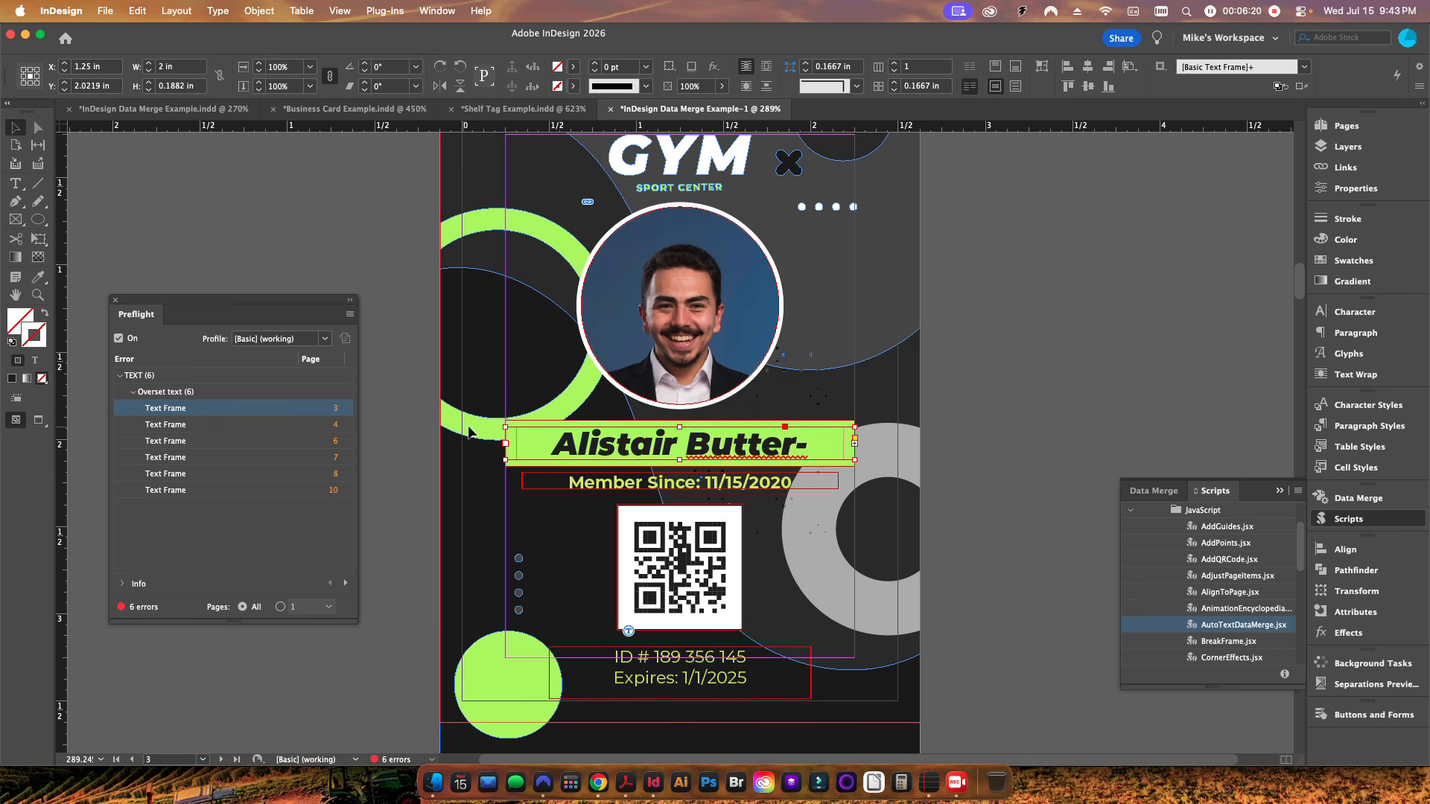
Step: Run the AutoTextDataMerge.jsx script on the merged ID cards, dismiss its alert, and undo the whole script run
{"action": "double_click", "coordinate": [1243, 625]}
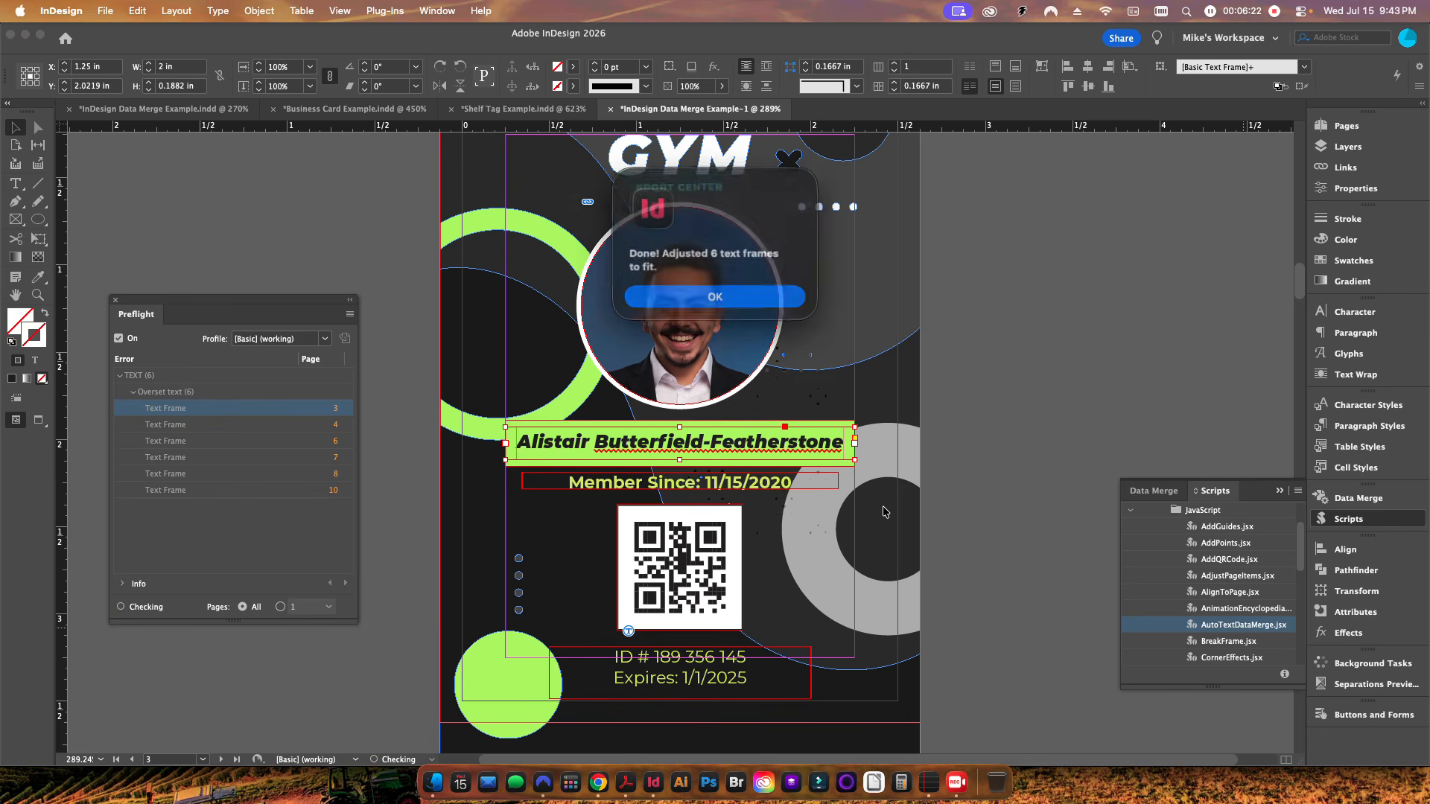
{"action": "left_click", "coordinate": [718, 290]}
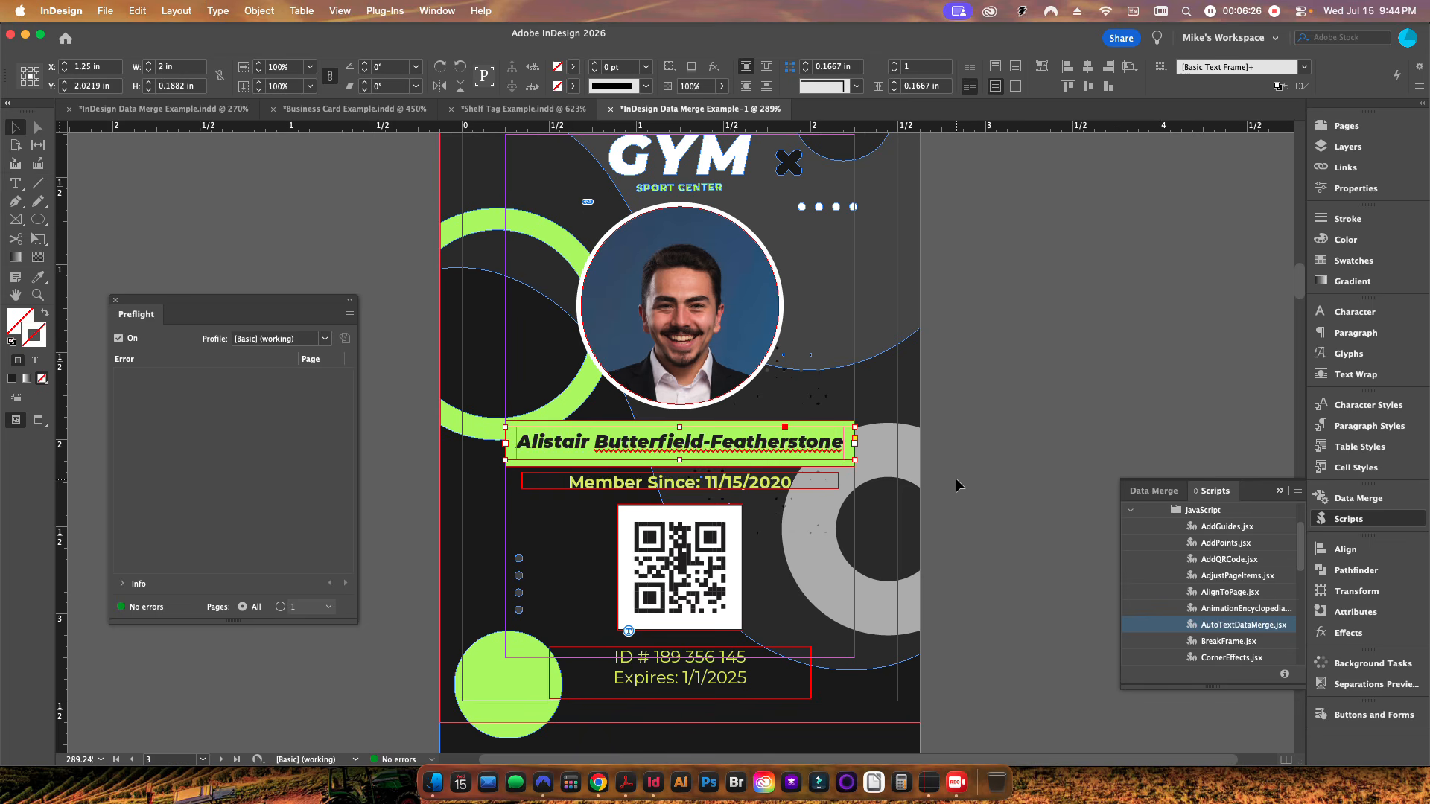
{"action": "key", "text": "super+z"}
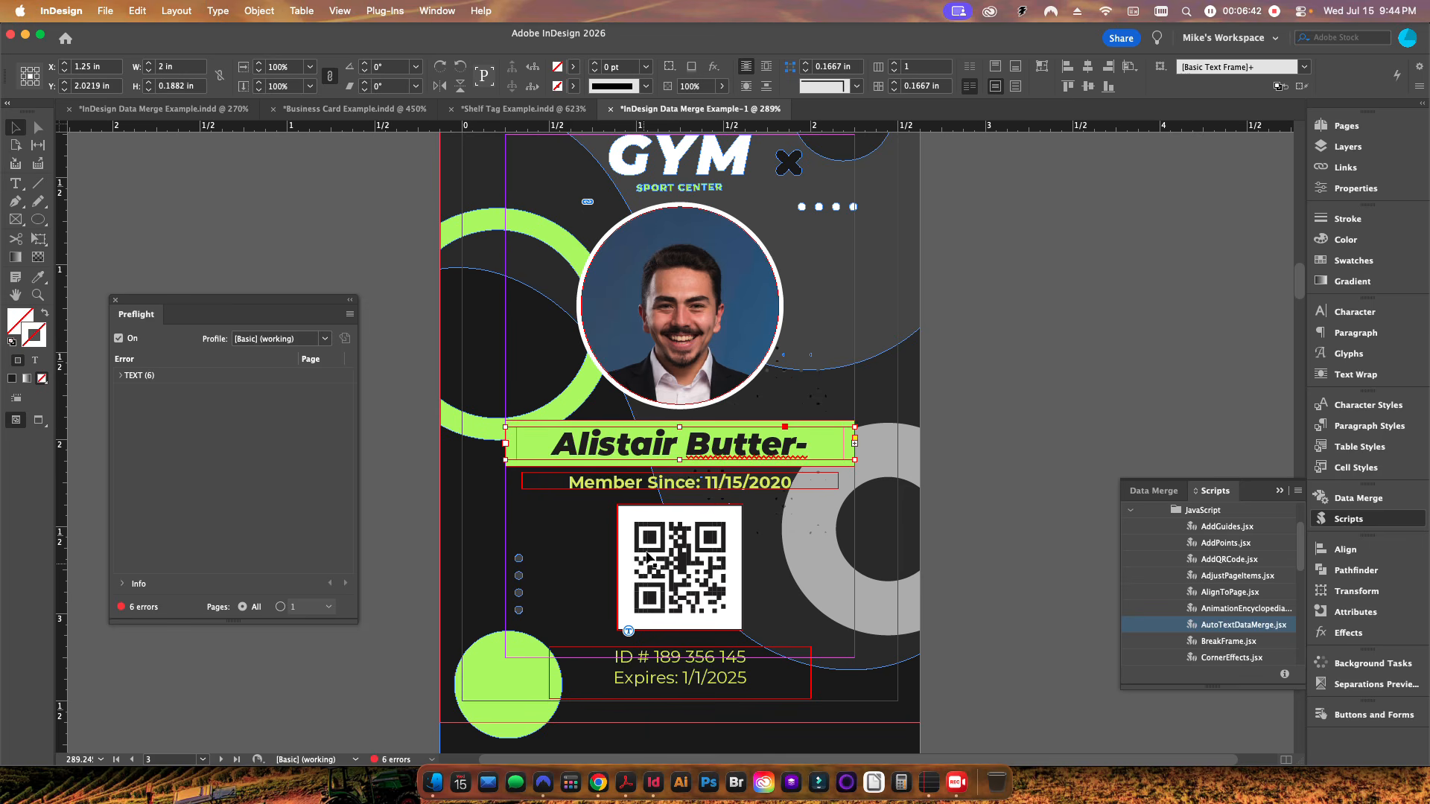
Step: Switch to the business card template and inspect its First and Last name placeholders, cancelling the merge dialog
{"action": "left_click", "coordinate": [353, 110]}
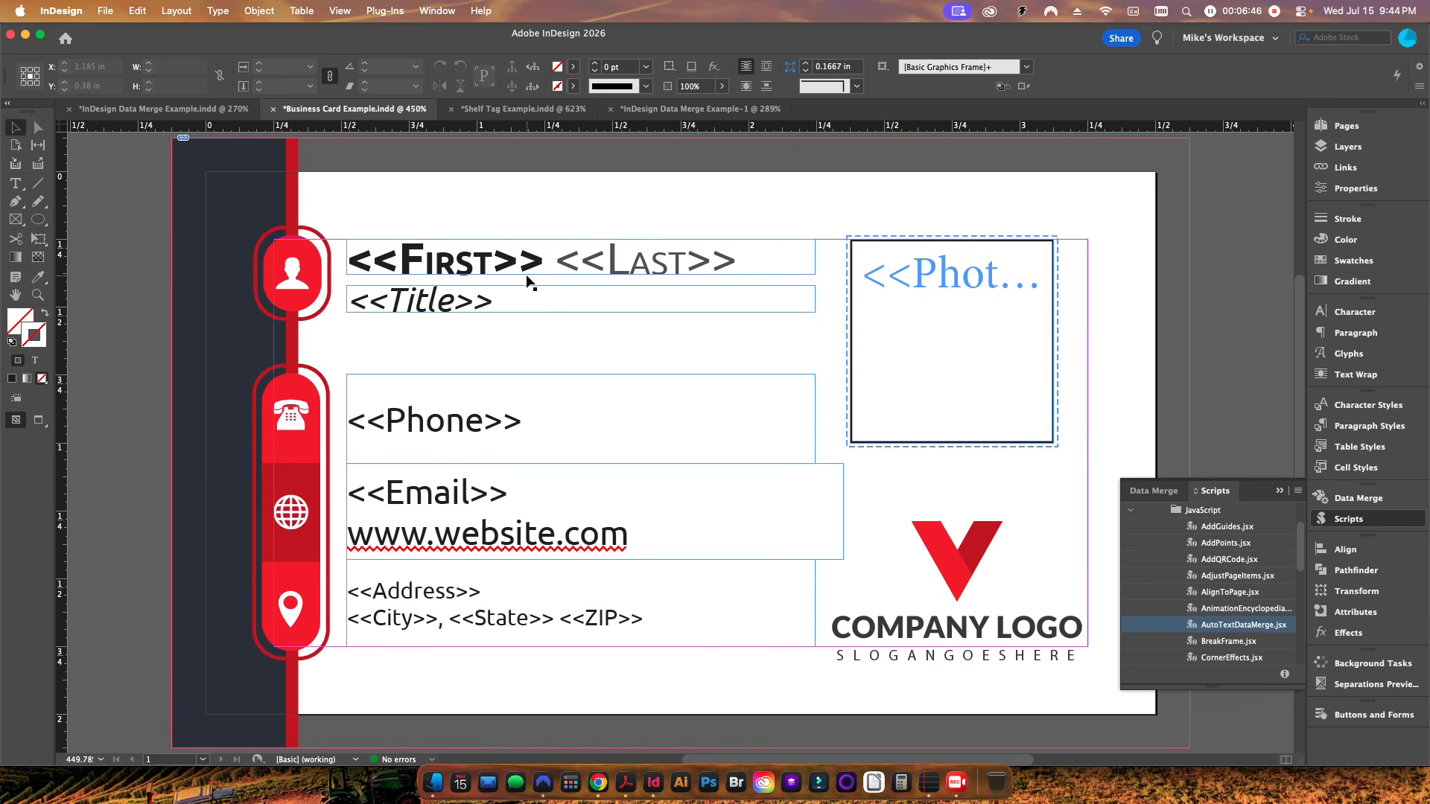
{"action": "double_click", "coordinate": [649, 264]}
{"action": "left_click_drag", "start_coordinate": [765, 265], "coordinate": [344, 248]}
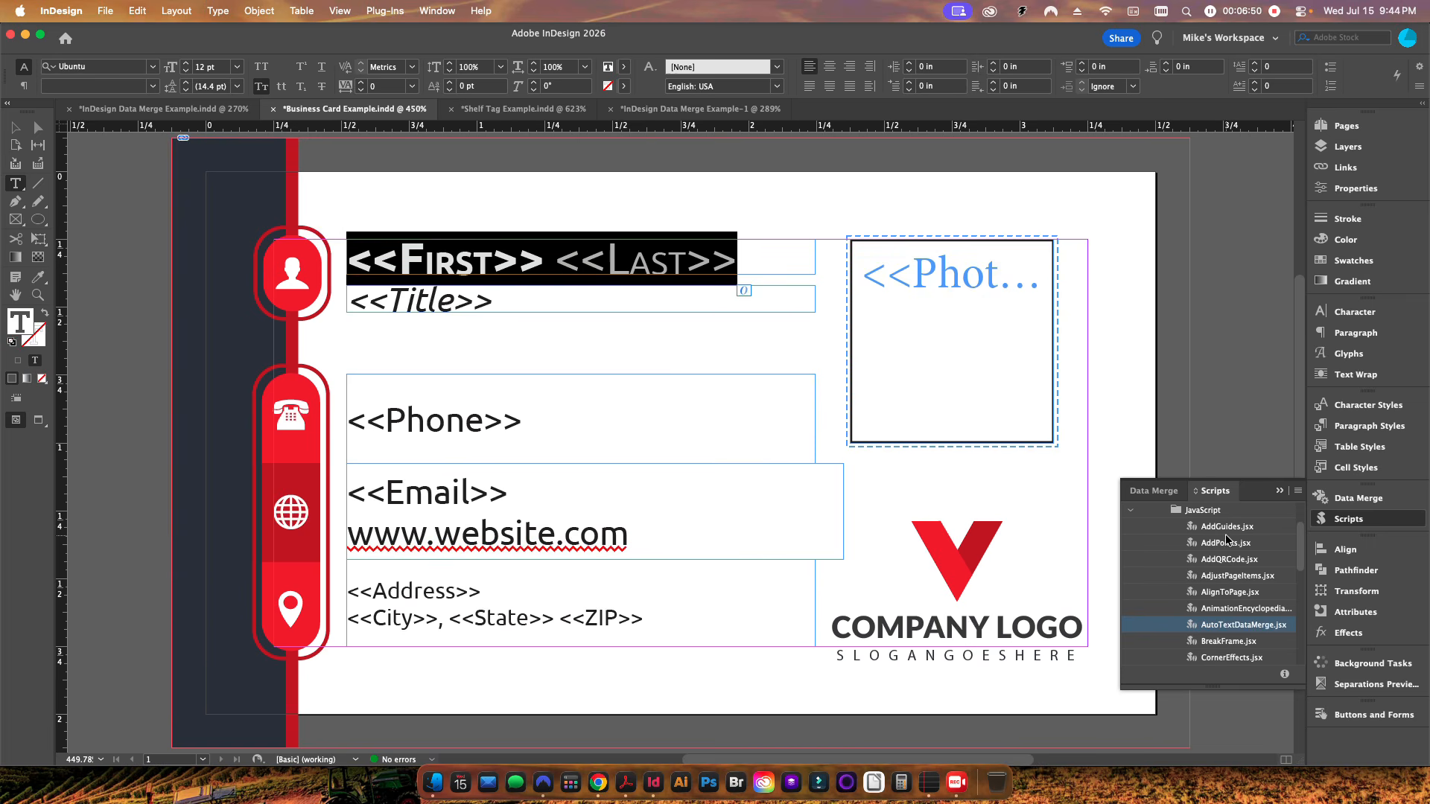
{"action": "left_click", "coordinate": [1154, 491]}
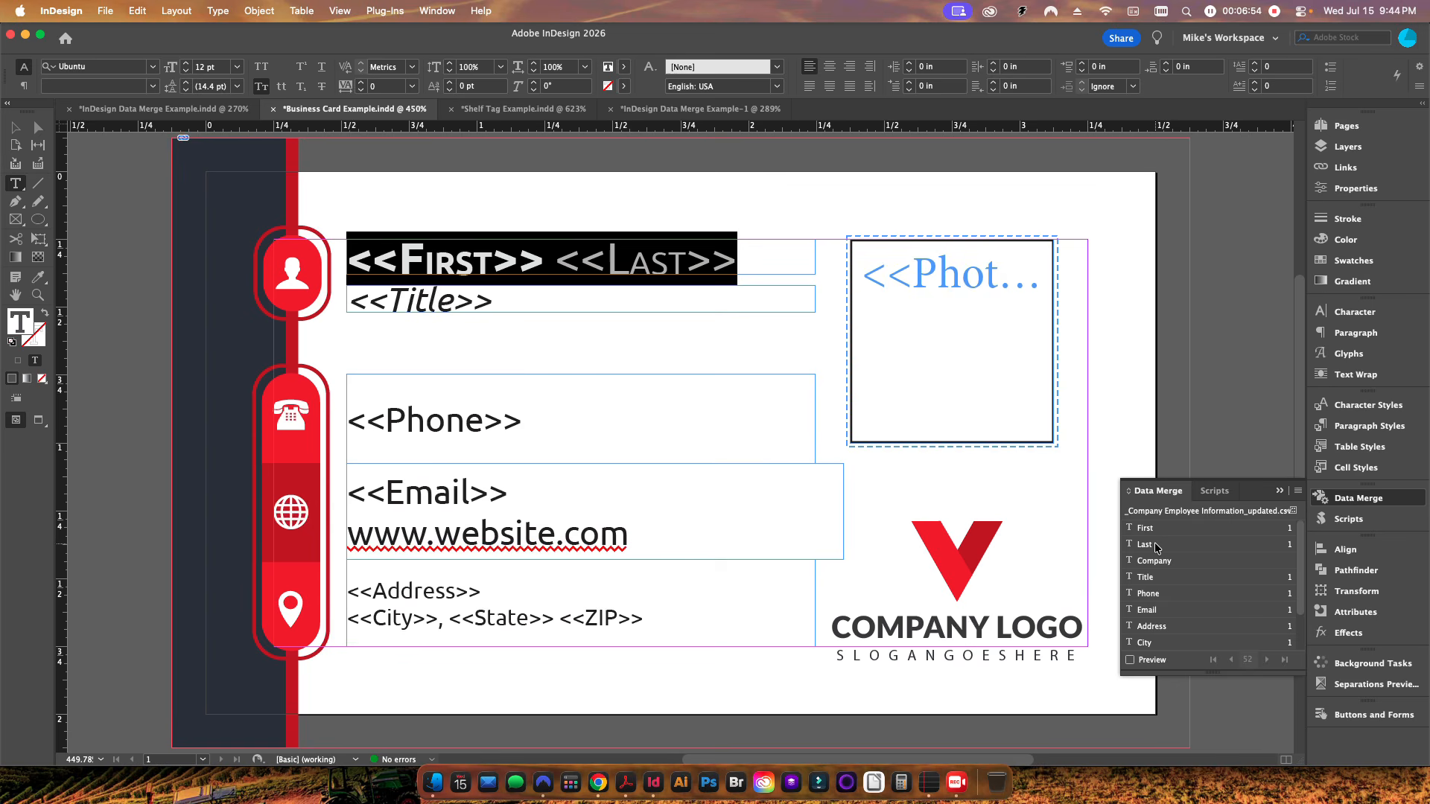
{"action": "double_click", "coordinate": [589, 254]}
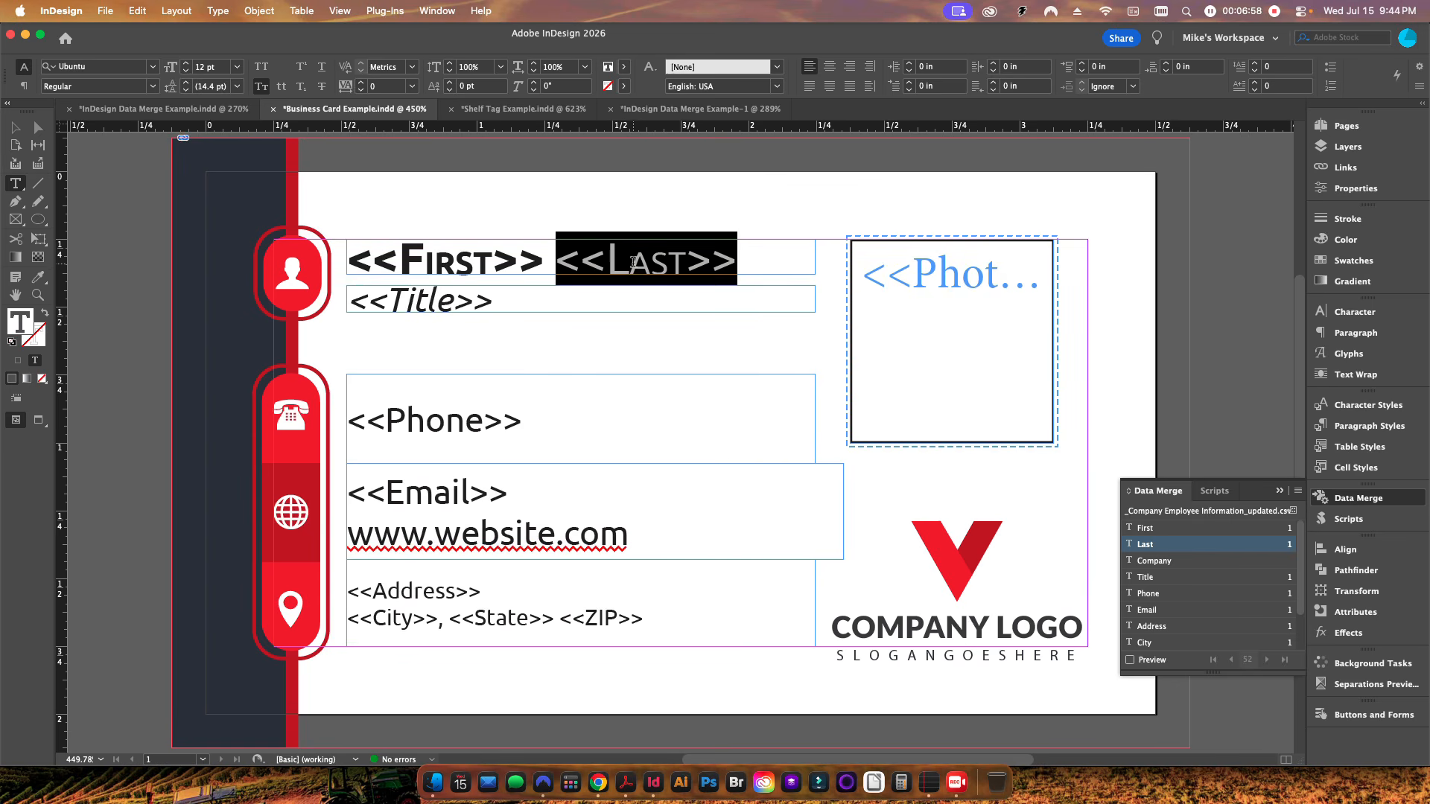
{"action": "left_click", "coordinate": [10, 126]}
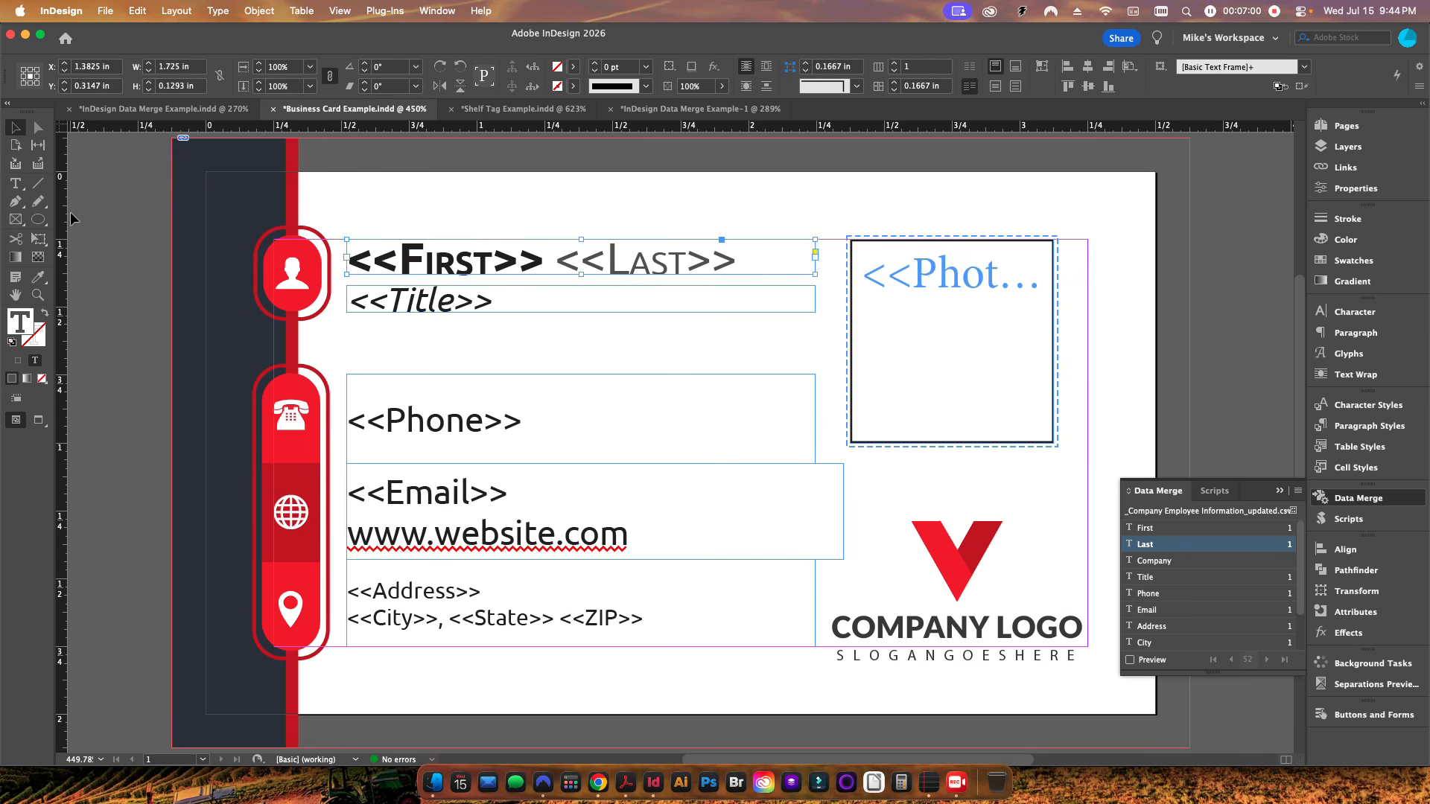
{"action": "left_click", "coordinate": [1292, 511]}
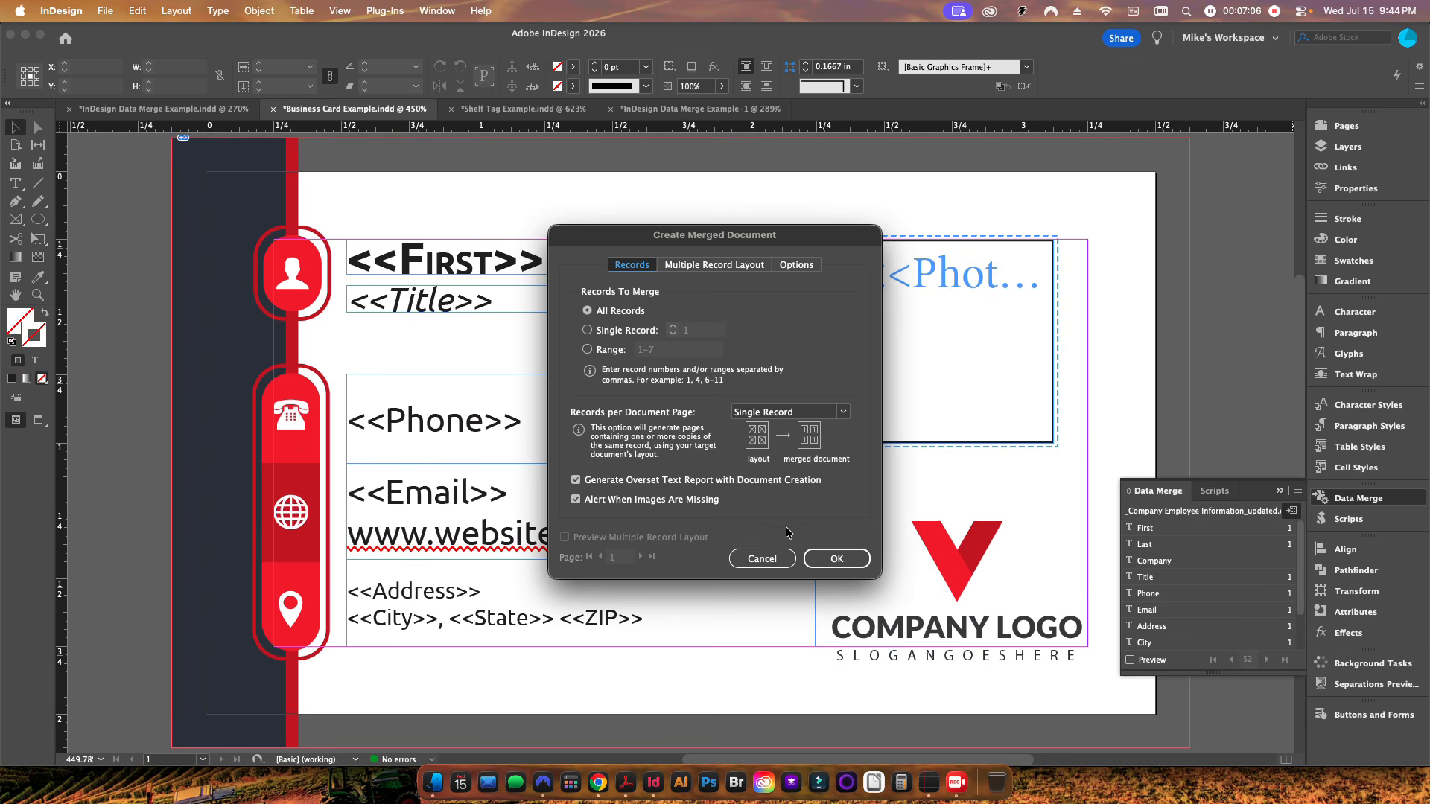
{"action": "left_click", "coordinate": [760, 559]}
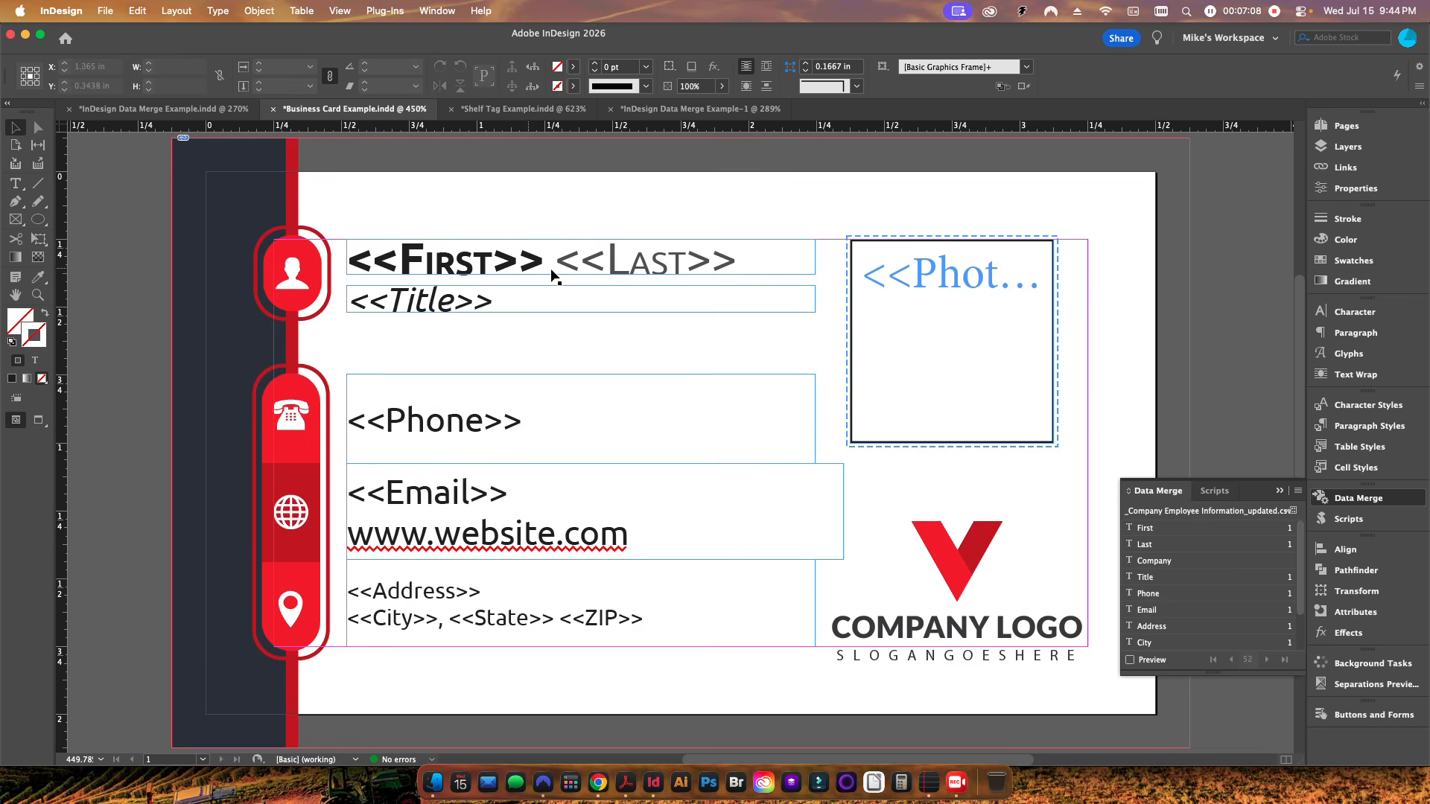
Step: Try widening the gym template's First Name frame, undoing each attempt
{"action": "left_click", "coordinate": [229, 112]}
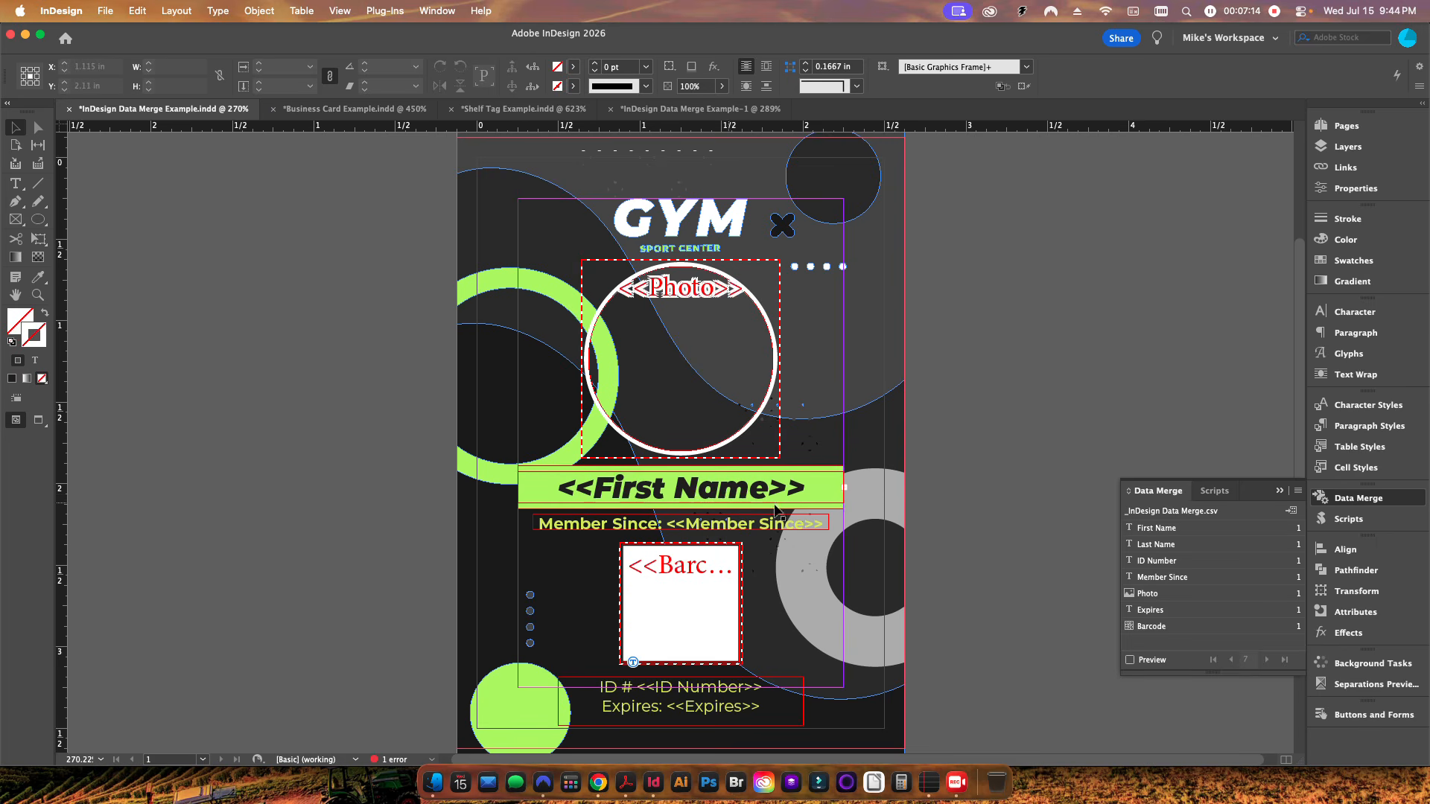
{"action": "left_click", "coordinate": [1215, 491]}
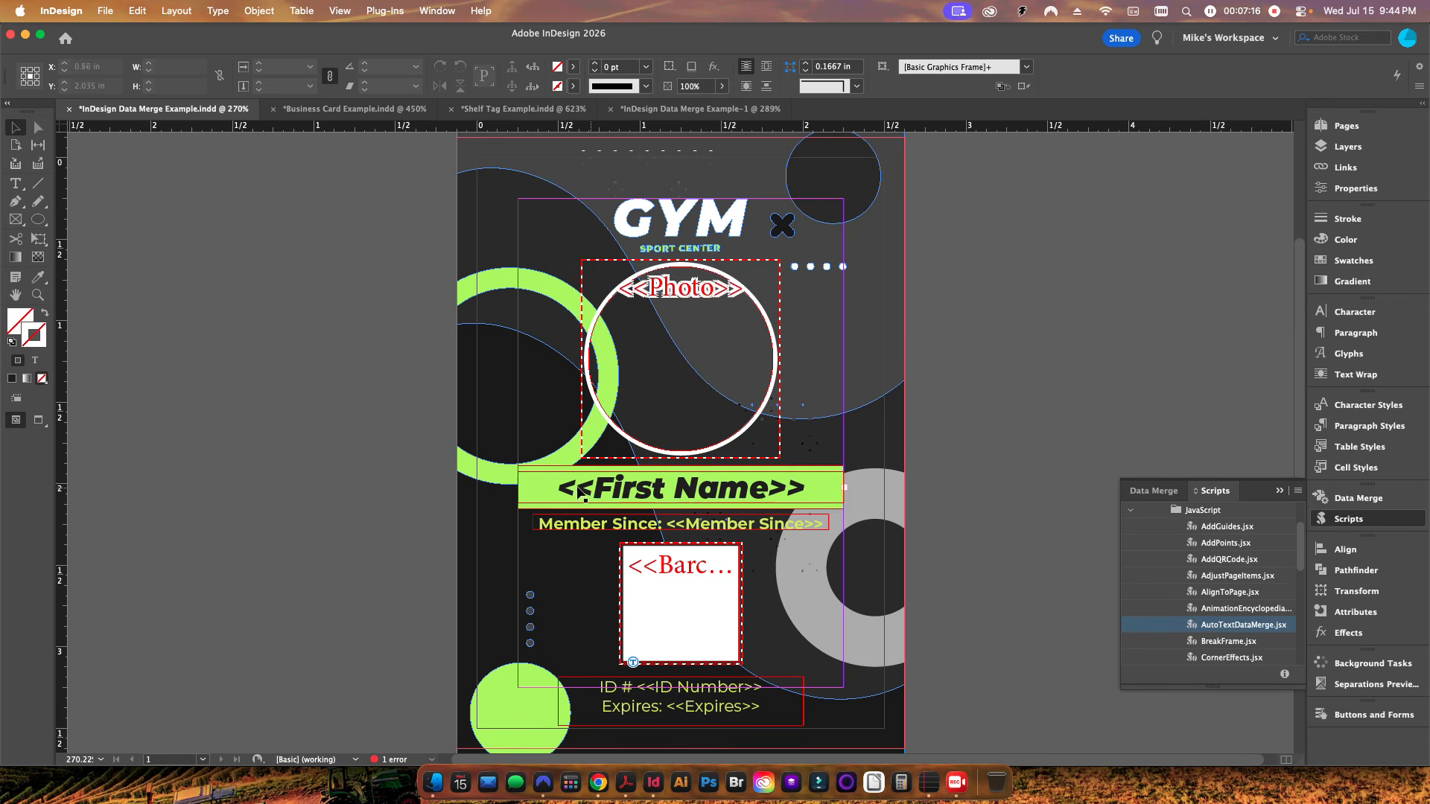
{"action": "double_click", "coordinate": [542, 494]}
{"action": "key", "text": "super+a"}
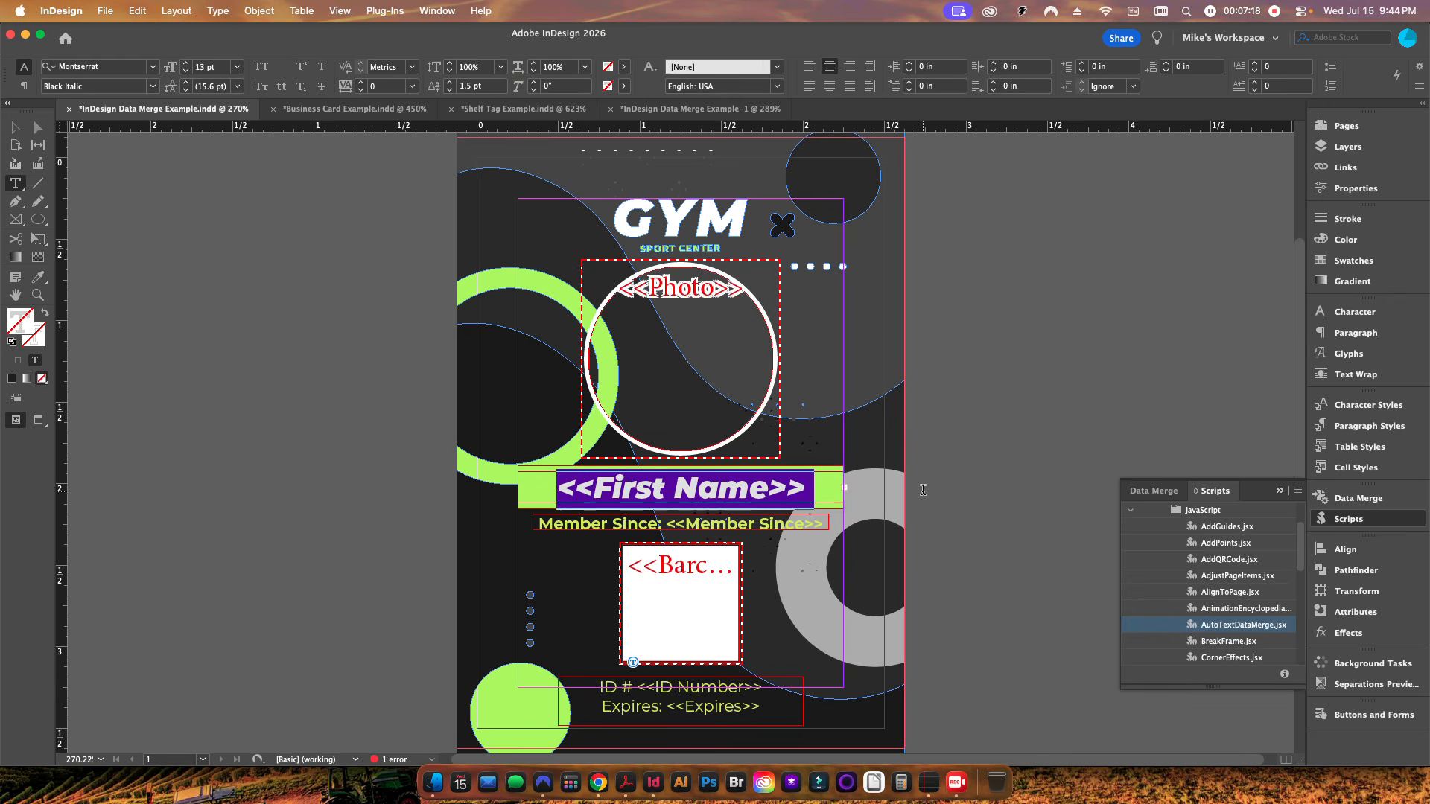
{"action": "key", "text": "Escape"}
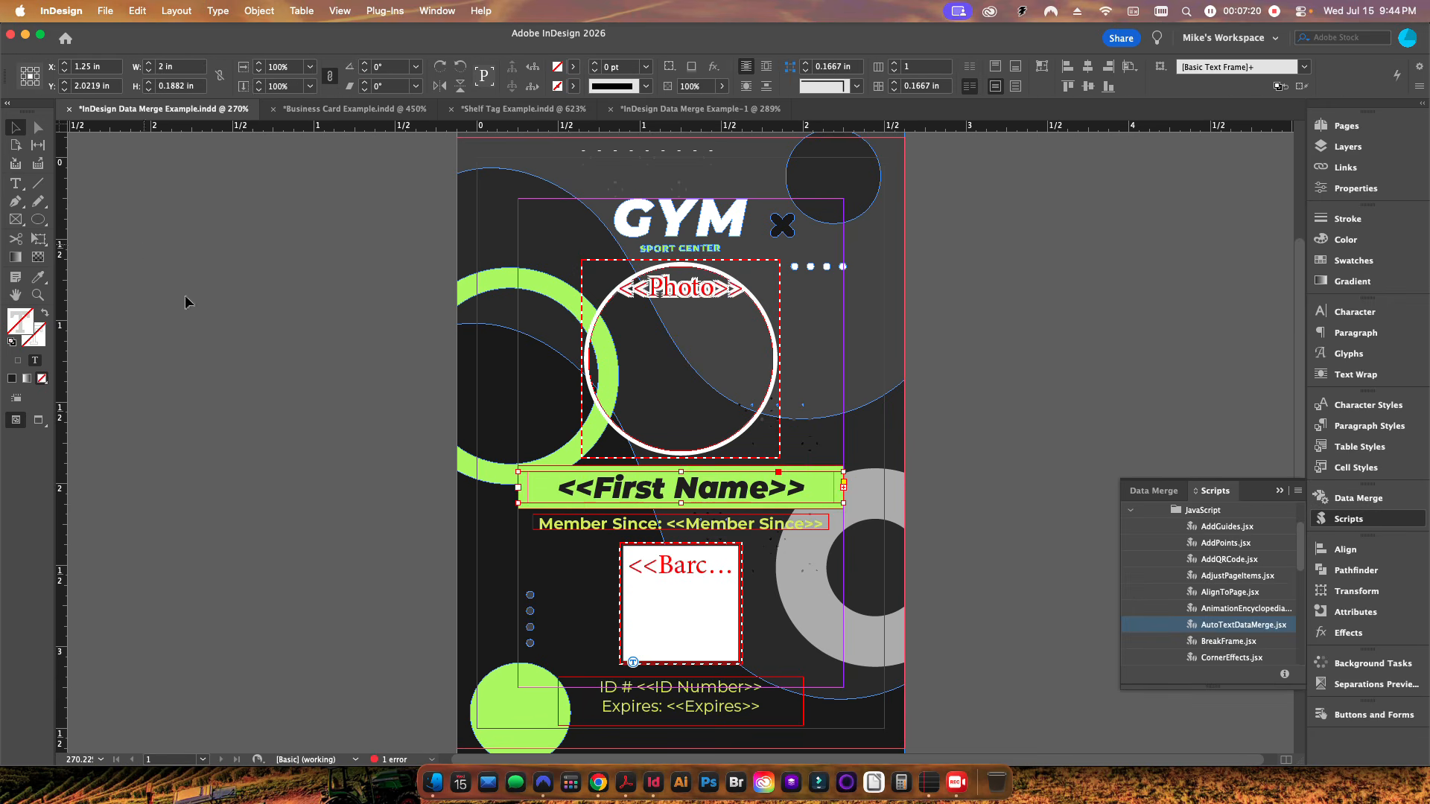
{"action": "left_click_drag", "start_coordinate": [844, 488], "coordinate": [995, 486]}
{"action": "key", "text": "super+z"}
{"action": "left_click_drag", "start_coordinate": [846, 491], "coordinate": [1084, 488]}
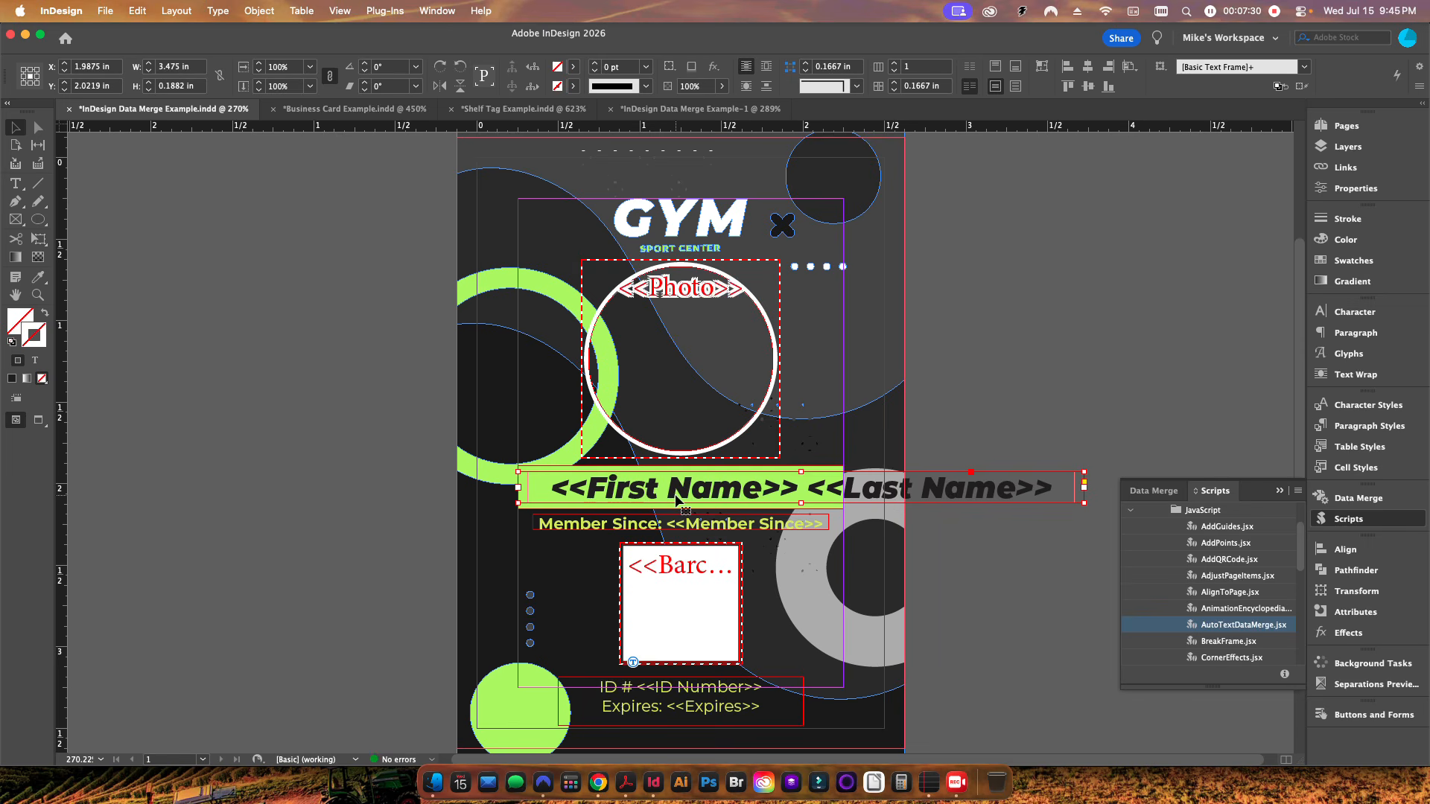
{"action": "key", "text": "super+z"}
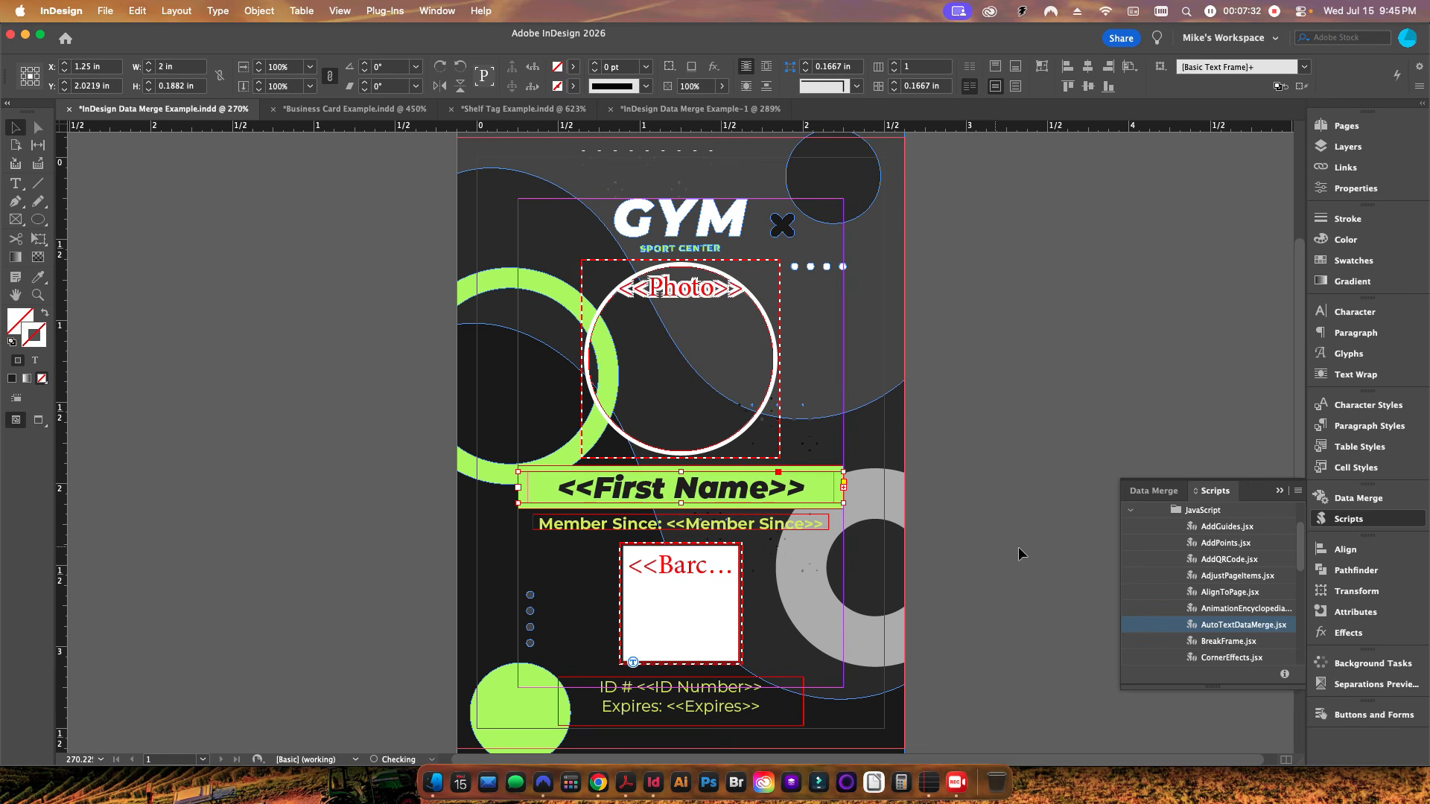
Step: Run the AutoTextDataMerge.jsx script on the gym template, dismiss its alert, and undo it
{"action": "double_click", "coordinate": [1221, 631]}
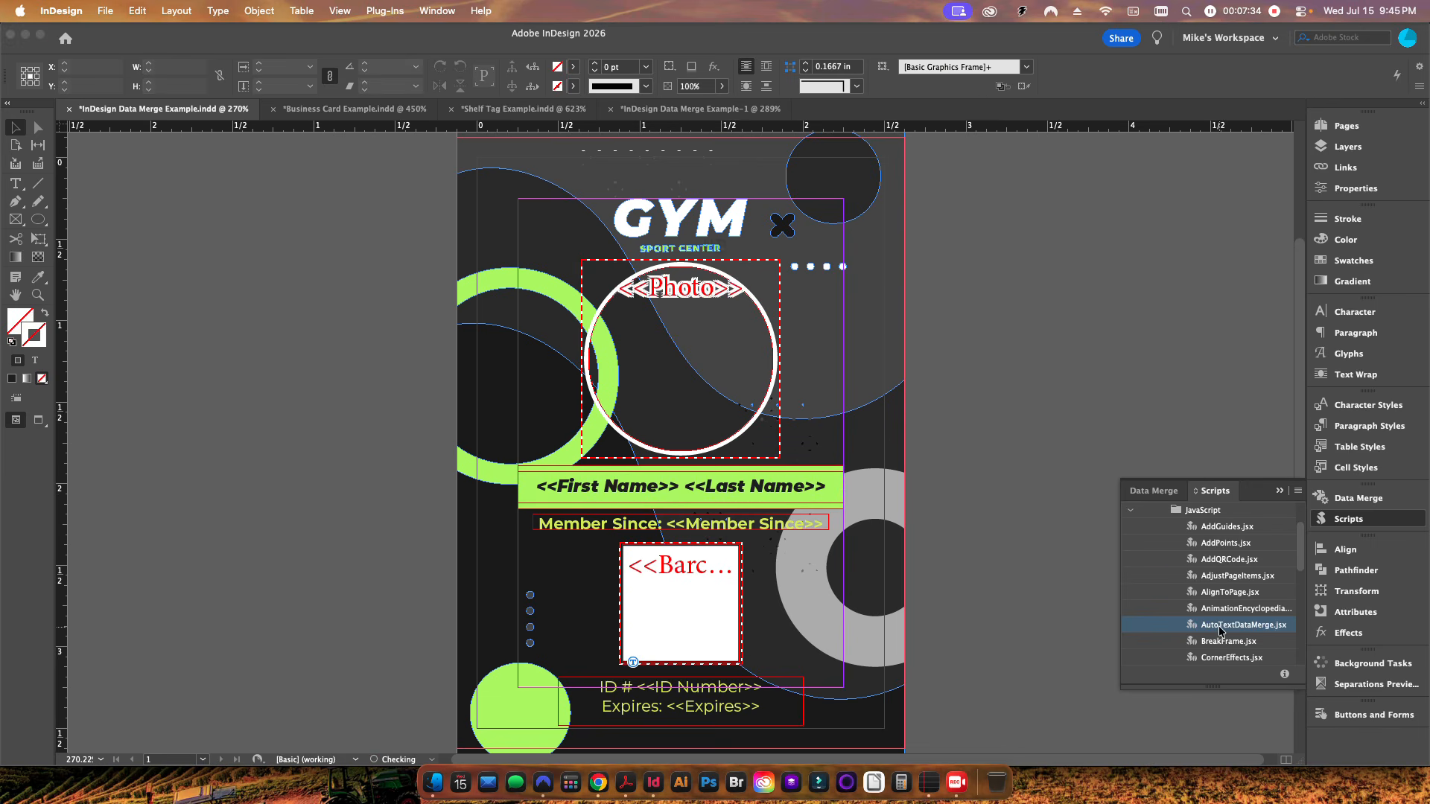
{"action": "left_click", "coordinate": [713, 298]}
{"action": "left_click", "coordinate": [1153, 492]}
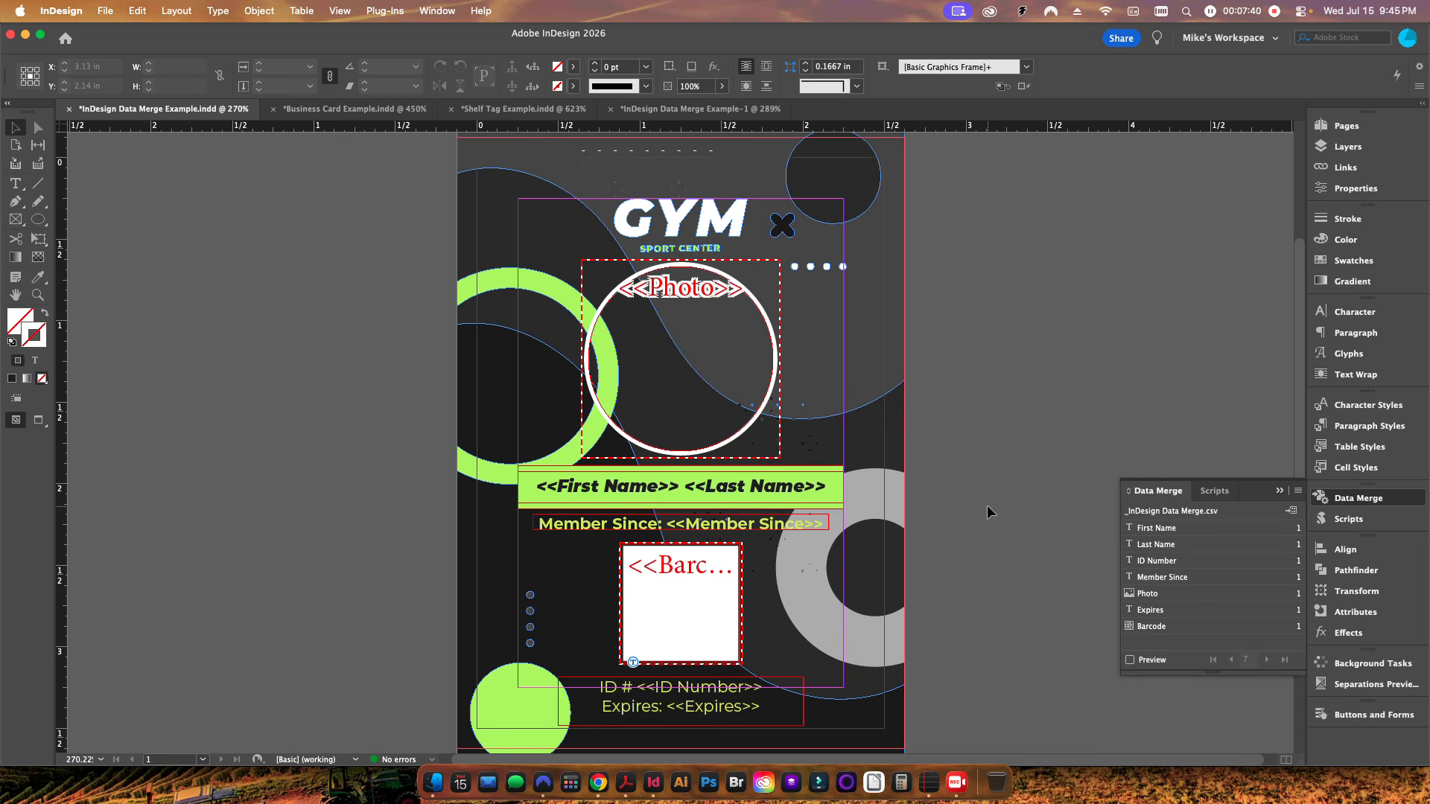
{"action": "key", "text": "super+z"}
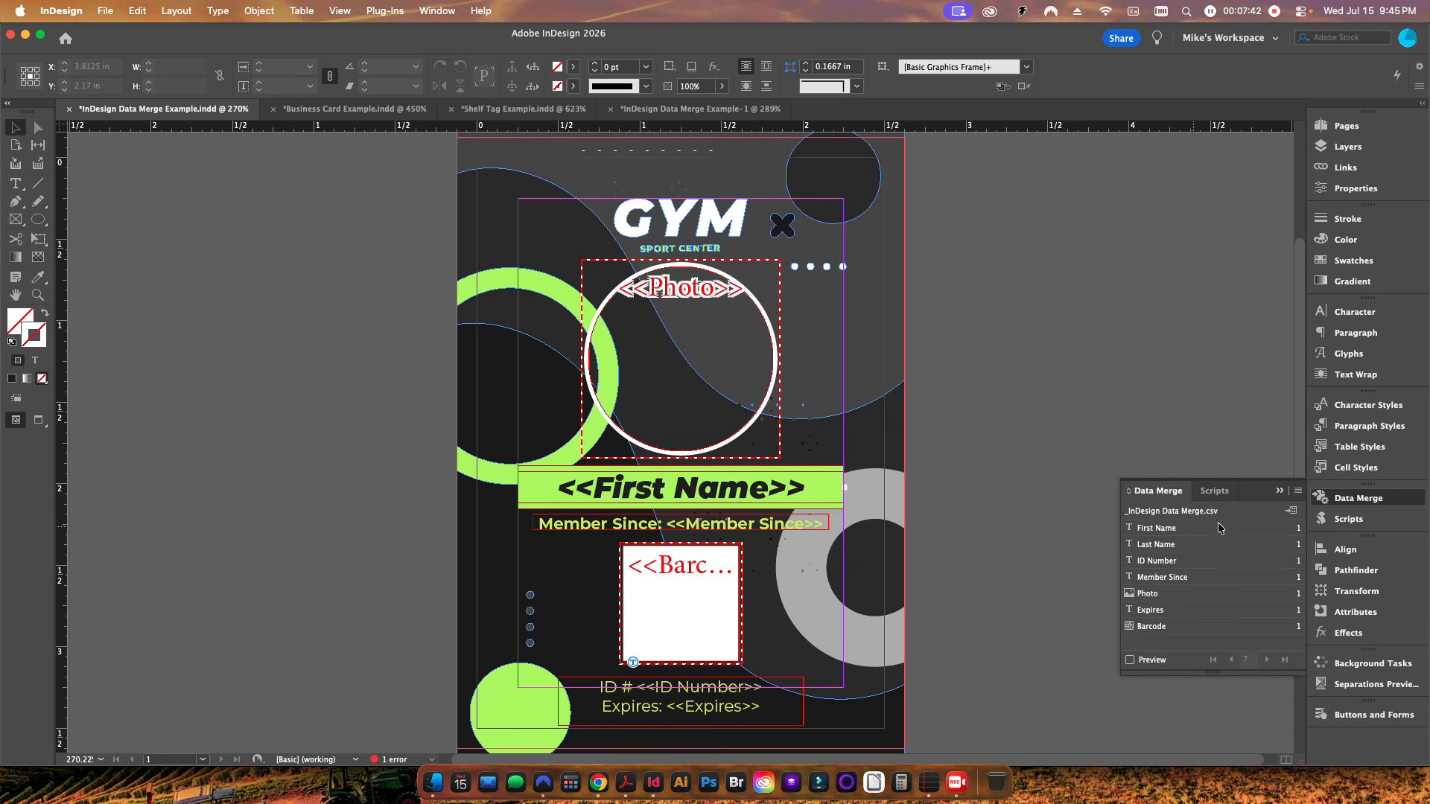
Step: Create the merged business card document with all records and close the overset text report
{"action": "left_click", "coordinate": [350, 110]}
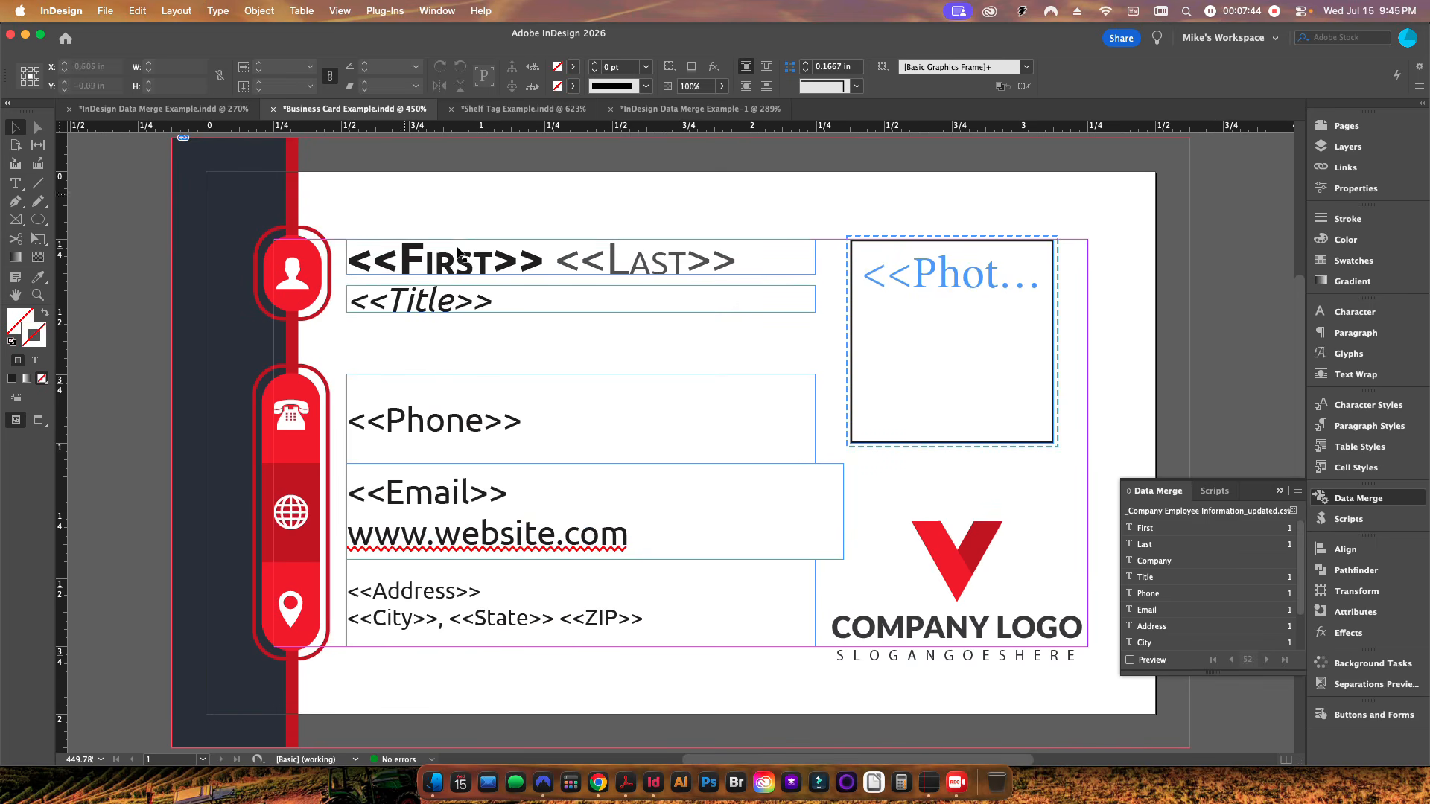
{"action": "left_click", "coordinate": [1292, 511]}
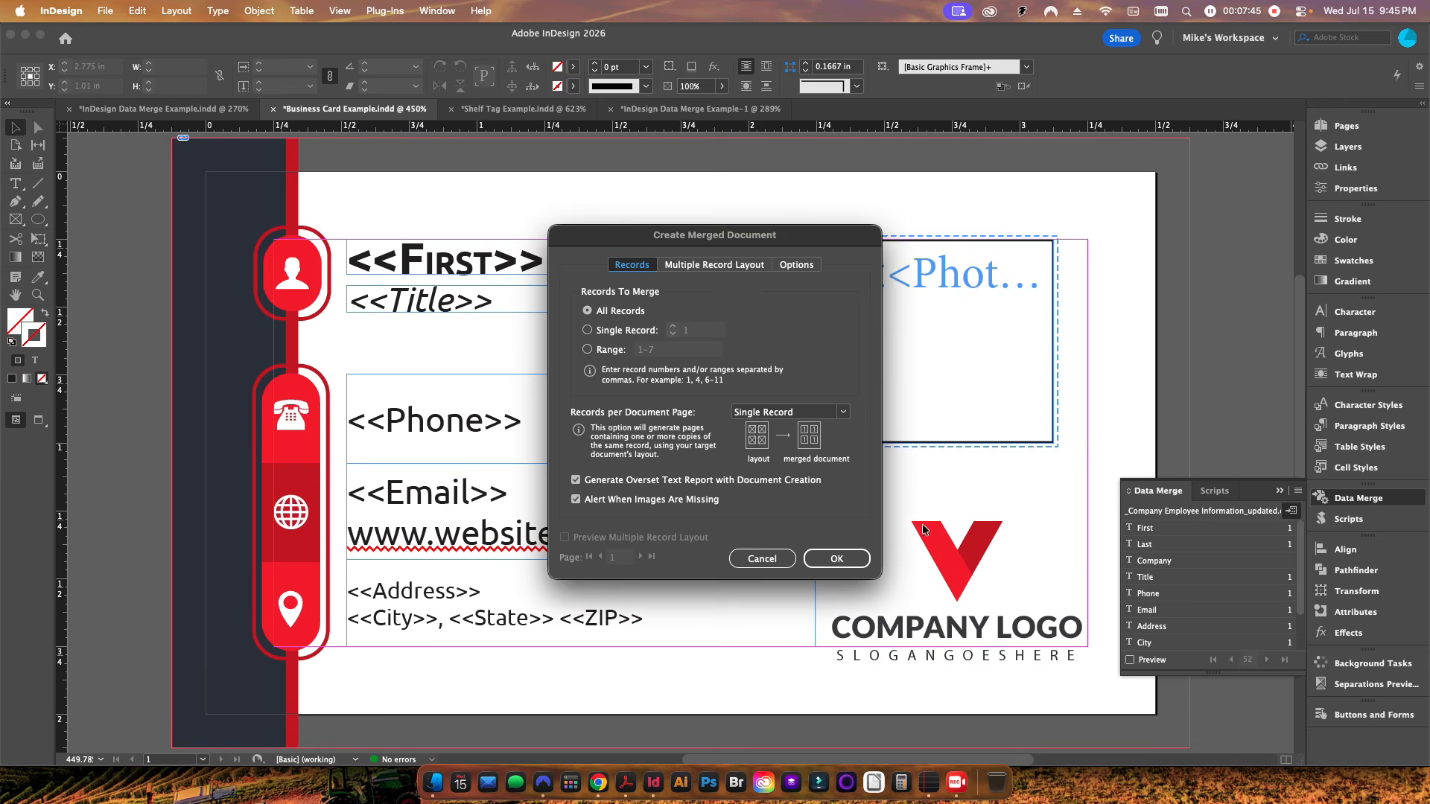
{"action": "left_click", "coordinate": [833, 559]}
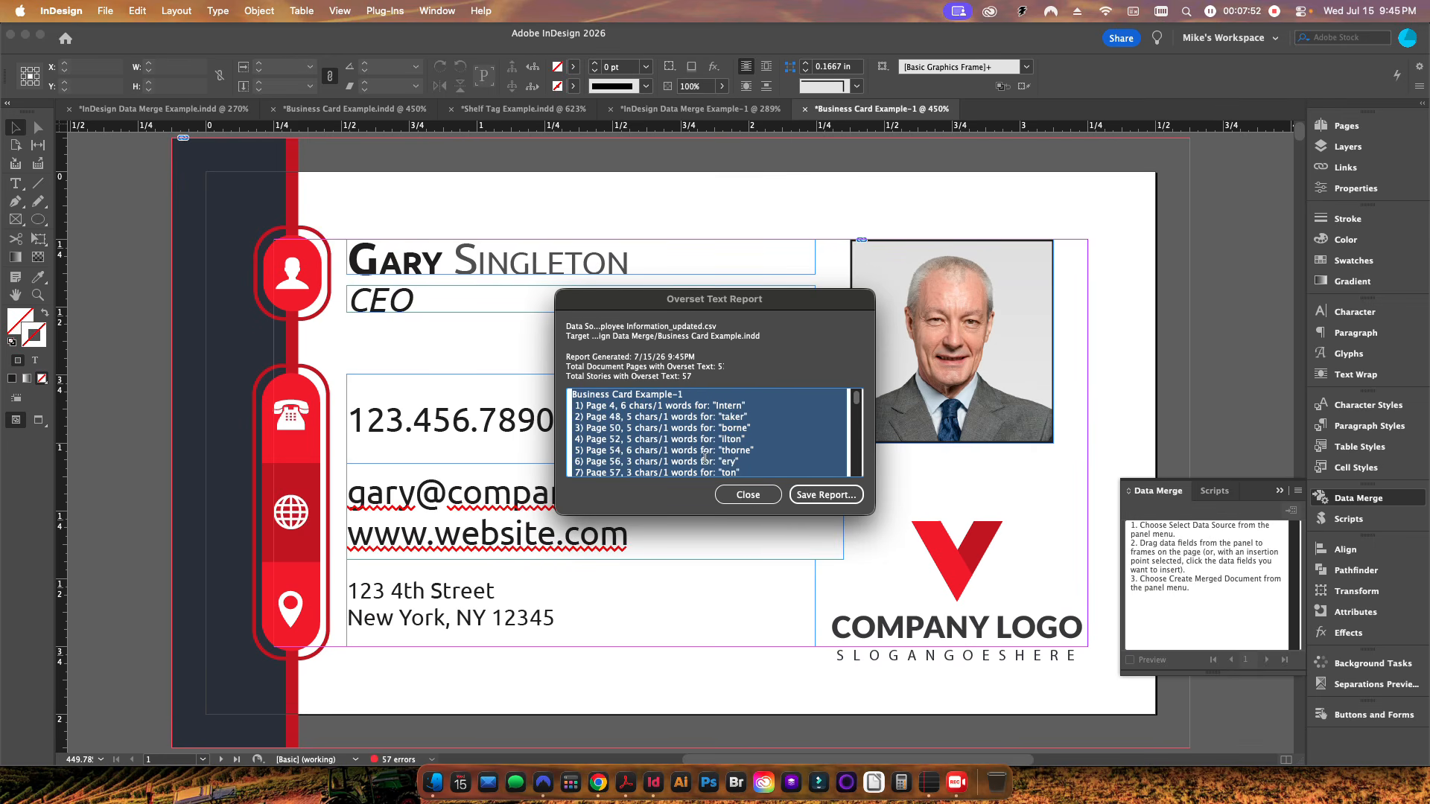
{"action": "scroll", "coordinate": [705, 444], "scroll_direction": "down", "scroll_amount": 15}
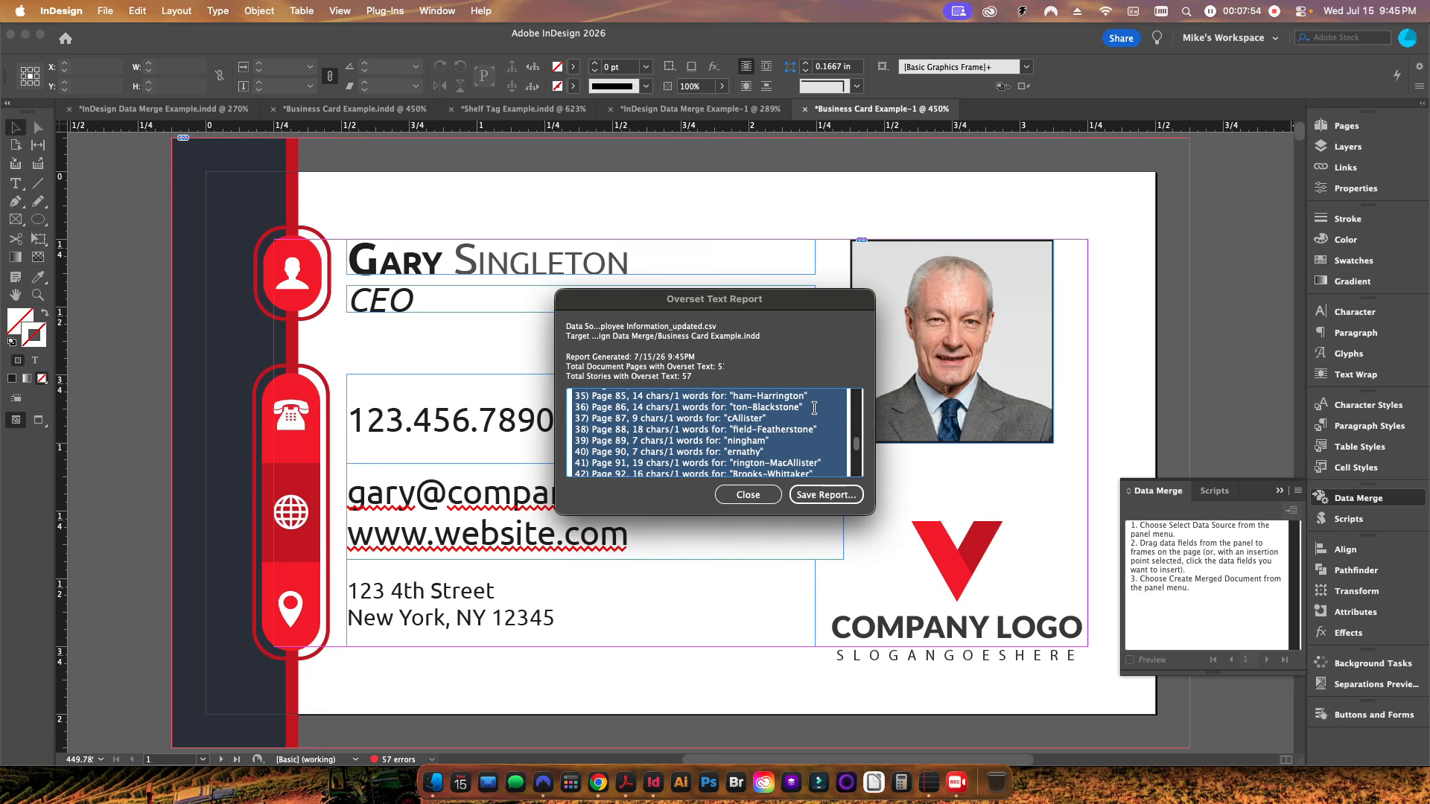
{"action": "scroll", "coordinate": [803, 435], "scroll_direction": "down", "scroll_amount": 2}
{"action": "scroll", "coordinate": [803, 434], "scroll_direction": "up", "scroll_amount": 20}
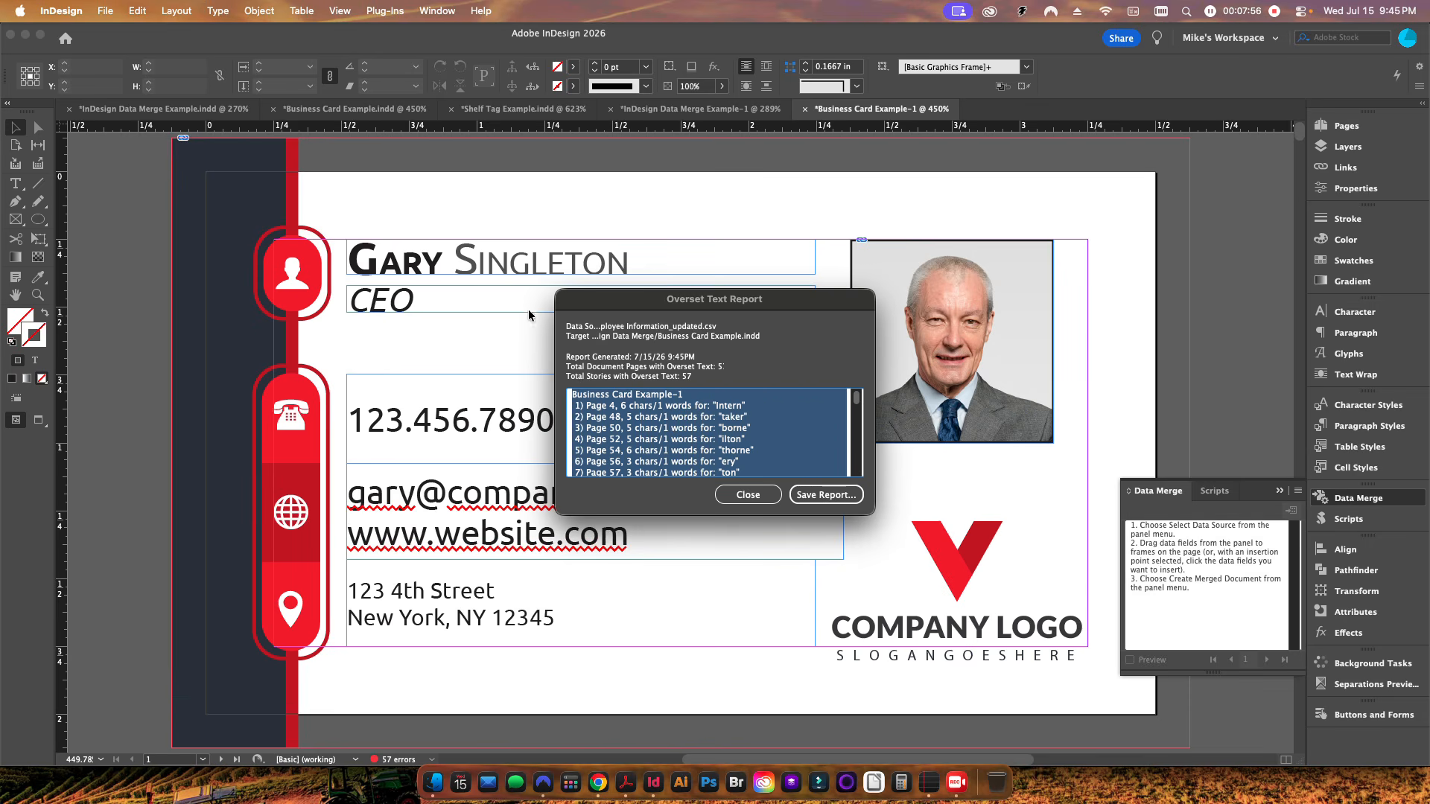
{"action": "left_click", "coordinate": [748, 494]}
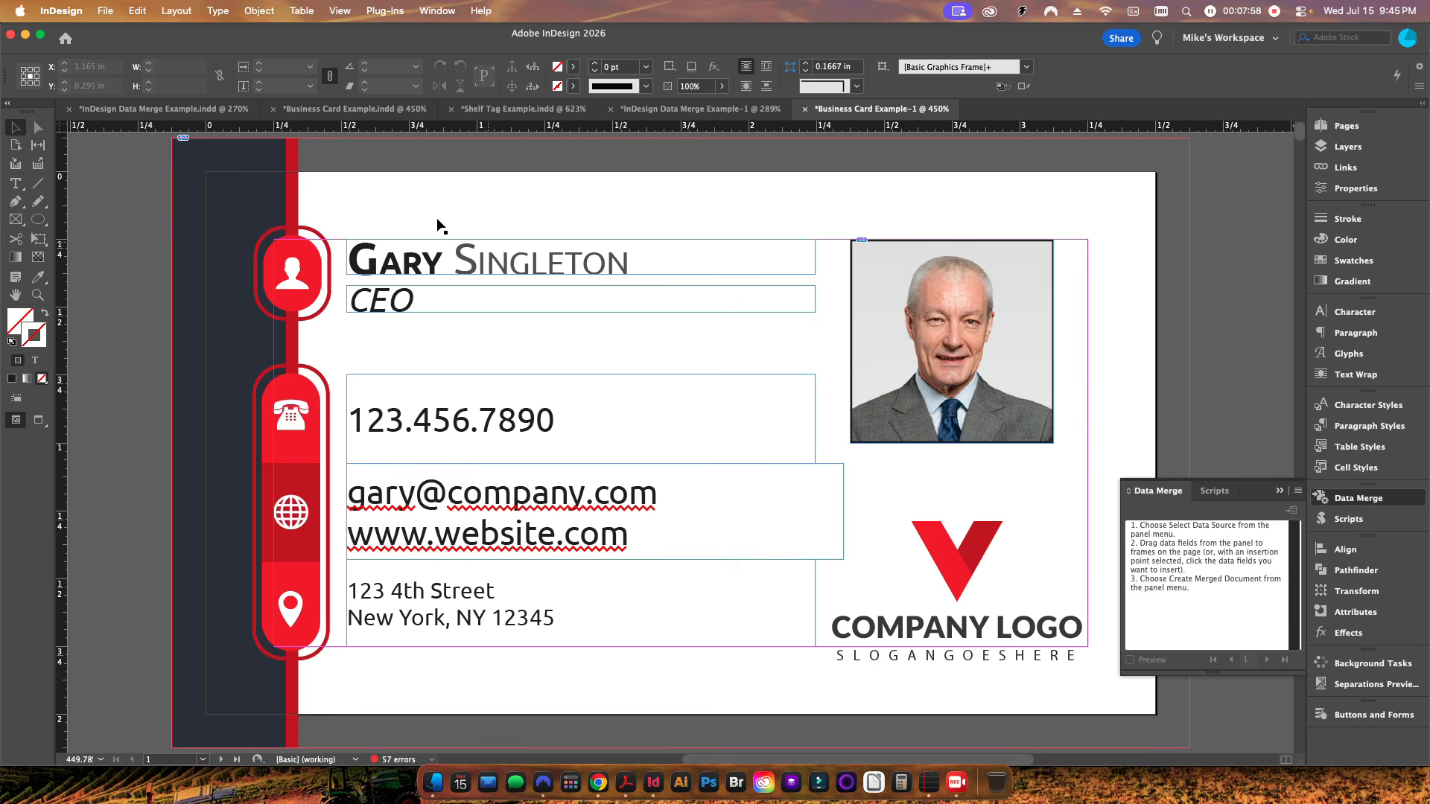
Step: Run the AutoTextDataMerge.jsx script on the merged business cards, dismiss its alert, and check the Preflight panel
{"action": "left_click", "coordinate": [1215, 491]}
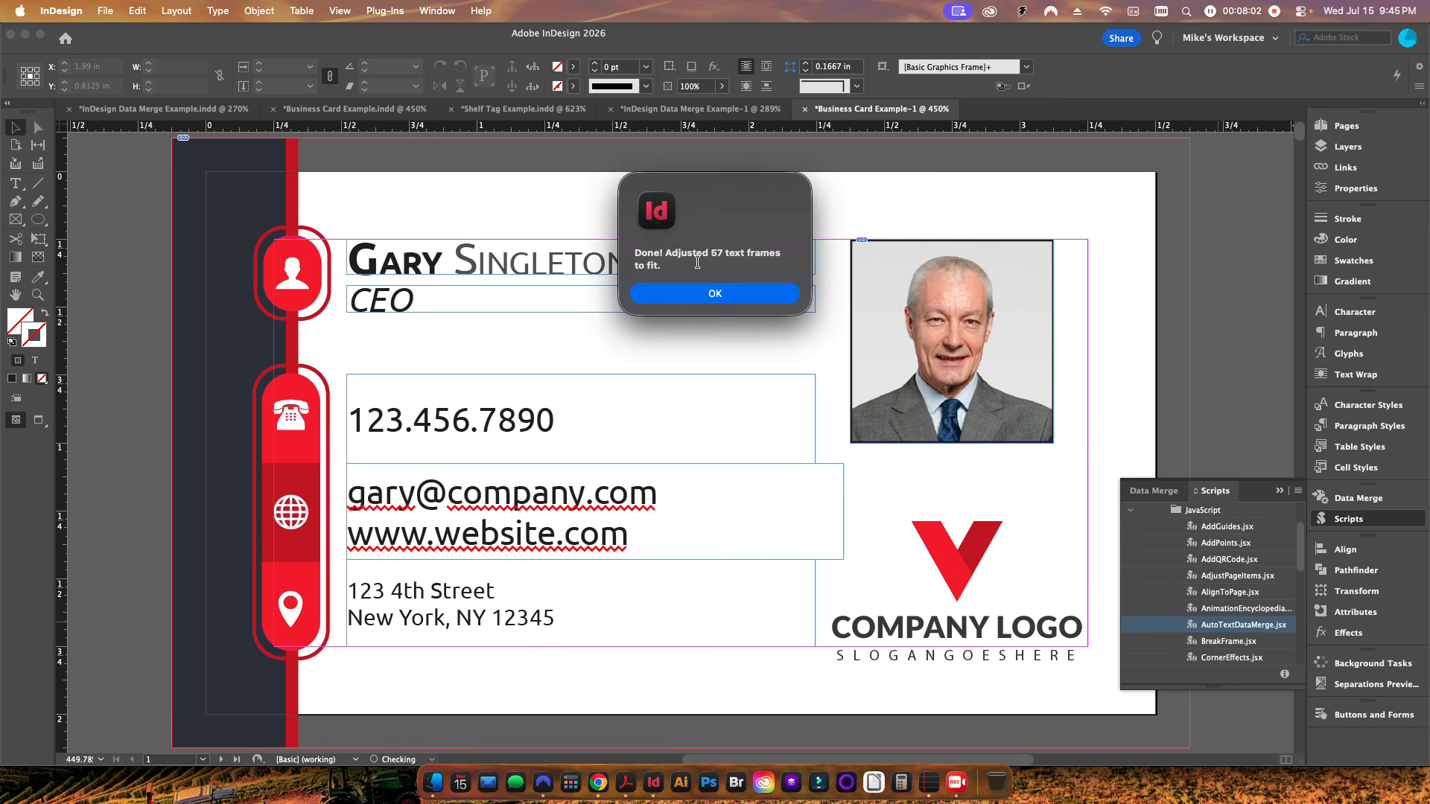
{"action": "left_click", "coordinate": [716, 294]}
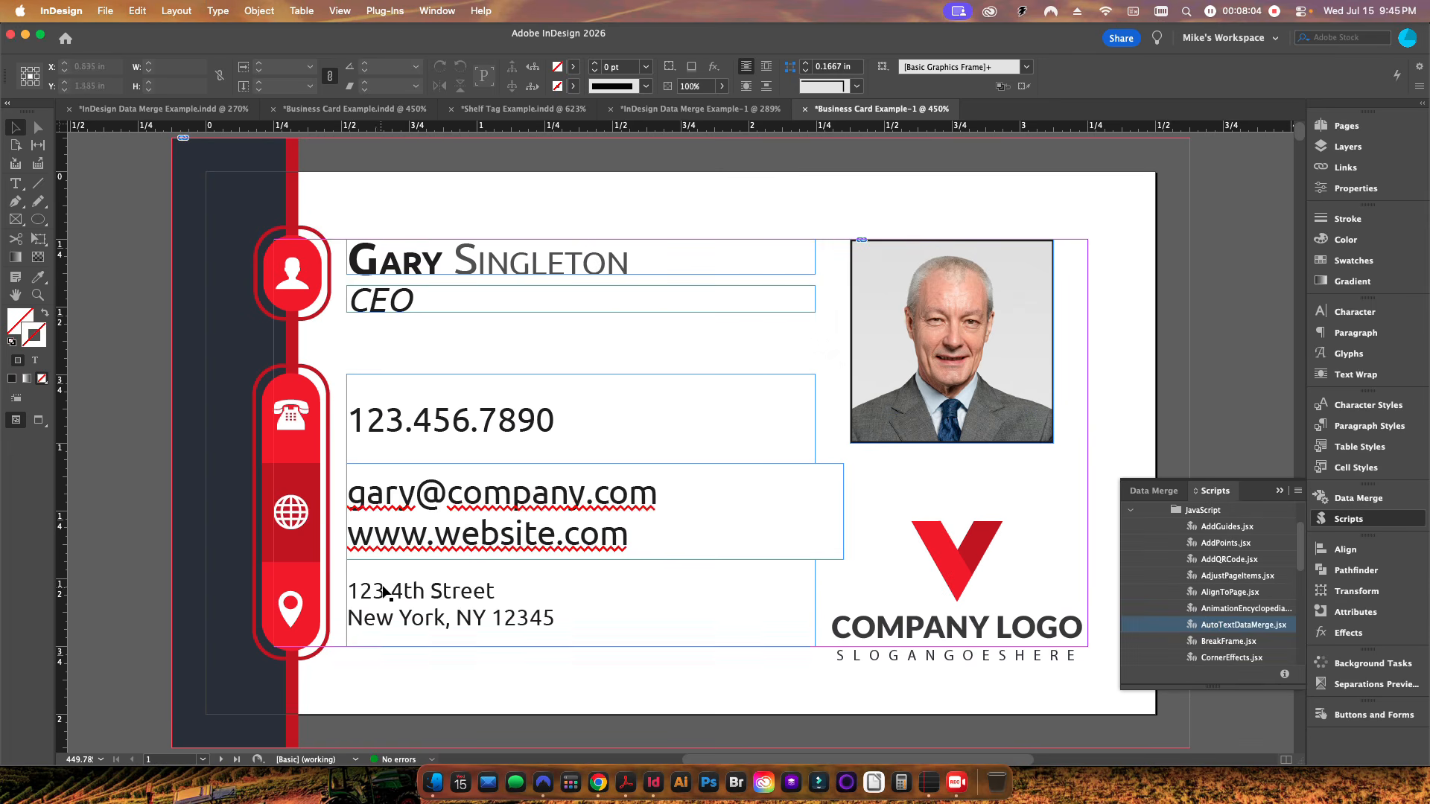
{"action": "left_click", "coordinate": [430, 759]}
{"action": "left_click", "coordinate": [490, 684]}
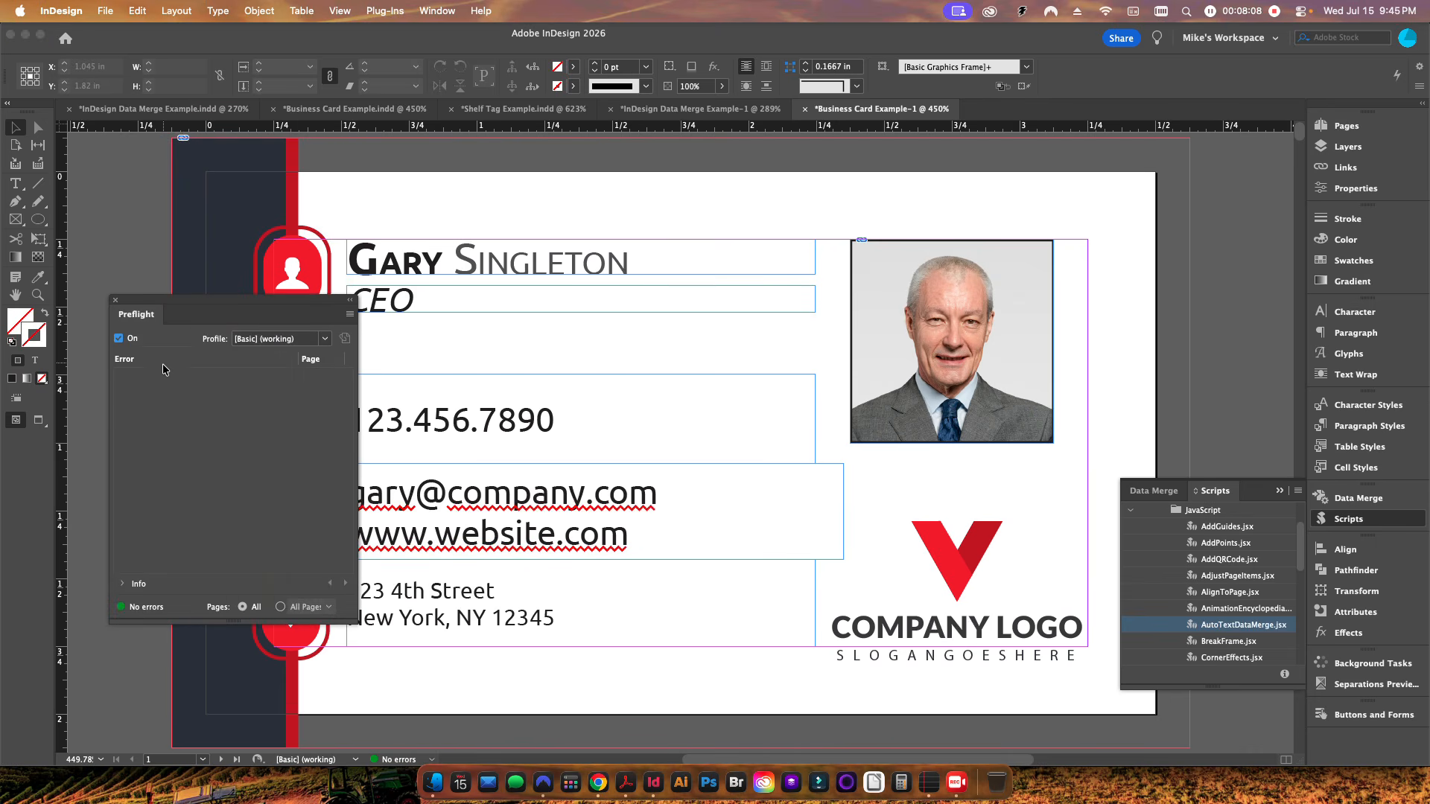
{"action": "left_click", "coordinate": [116, 302]}
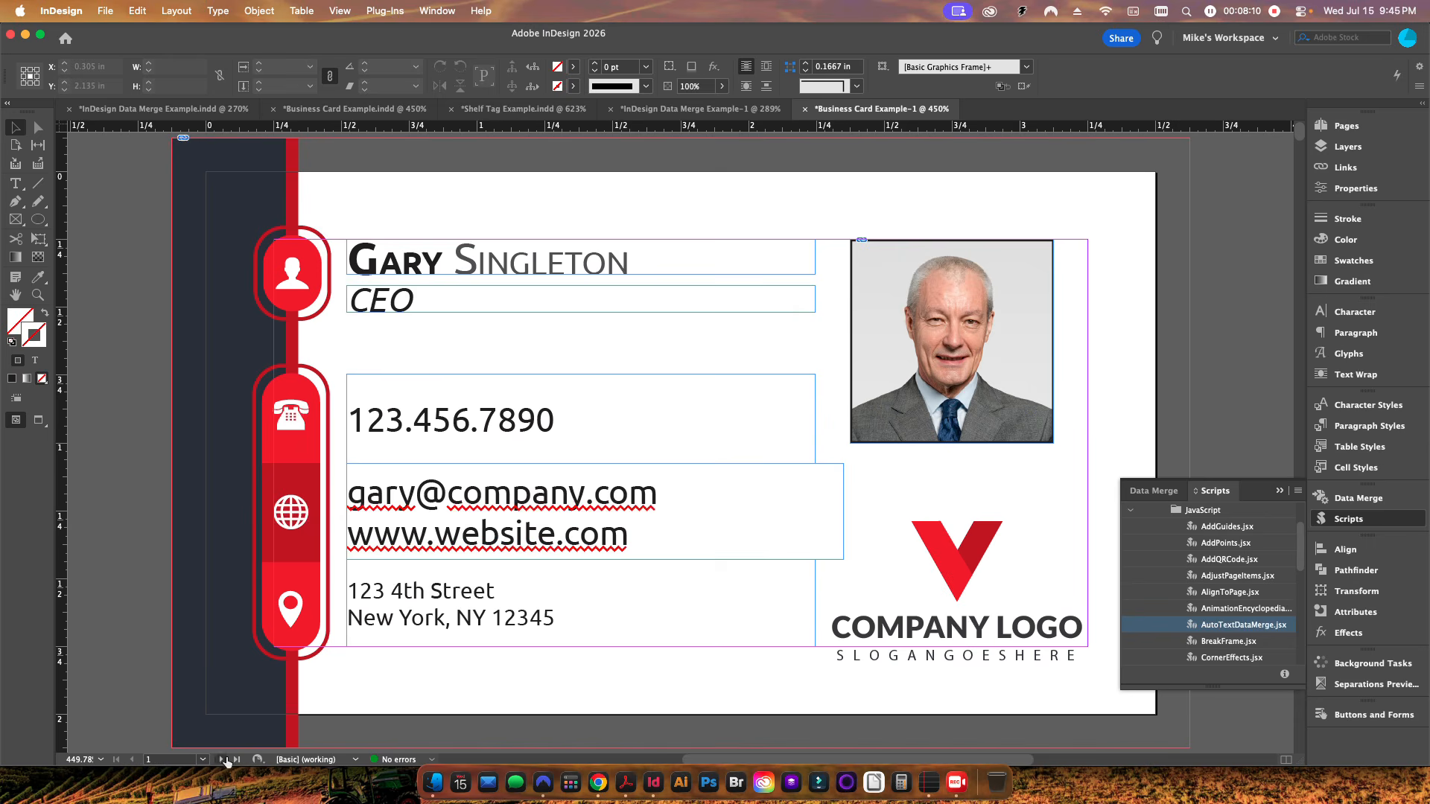
Step: Page through the merged business cards to review the resized names
{"action": "left_click", "coordinate": [219, 759]}
{"action": "left_click", "coordinate": [219, 760]}
{"action": "left_click", "coordinate": [219, 760]}
{"action": "left_click", "coordinate": [219, 760]}
{"action": "left_click", "coordinate": [219, 759]}
{"action": "left_click", "coordinate": [219, 760]}
{"action": "left_click", "coordinate": [219, 760]}
{"action": "left_click", "coordinate": [219, 760]}
{"action": "left_click", "coordinate": [219, 760]}
{"action": "left_click", "coordinate": [219, 760]}
{"action": "left_click", "coordinate": [219, 760]}
{"action": "left_click", "coordinate": [219, 759]}
{"action": "left_click", "coordinate": [219, 760]}
{"action": "left_click", "coordinate": [219, 760]}
{"action": "left_click", "coordinate": [219, 760]}
{"action": "left_click", "coordinate": [219, 760]}
{"action": "left_click", "coordinate": [219, 760]}
{"action": "left_click", "coordinate": [219, 760]}
{"action": "left_click", "coordinate": [219, 760]}
{"action": "left_click", "coordinate": [219, 759]}
{"action": "left_click", "coordinate": [219, 760]}
{"action": "left_click", "coordinate": [219, 760]}
{"action": "left_click", "coordinate": [219, 760]}
{"action": "left_click", "coordinate": [219, 760]}
{"action": "left_click", "coordinate": [217, 760]}
{"action": "left_click", "coordinate": [217, 761]}
{"action": "left_click", "coordinate": [217, 761]}
{"action": "left_click", "coordinate": [216, 760]}
{"action": "left_click", "coordinate": [217, 760]}
{"action": "left_click", "coordinate": [216, 761]}
{"action": "left_click", "coordinate": [217, 761]}
{"action": "left_click", "coordinate": [216, 761]}
{"action": "left_click", "coordinate": [217, 760]}
{"action": "left_click", "coordinate": [217, 761]}
{"action": "left_click", "coordinate": [216, 760]}
{"action": "left_click", "coordinate": [217, 761]}
{"action": "left_click", "coordinate": [217, 761]}
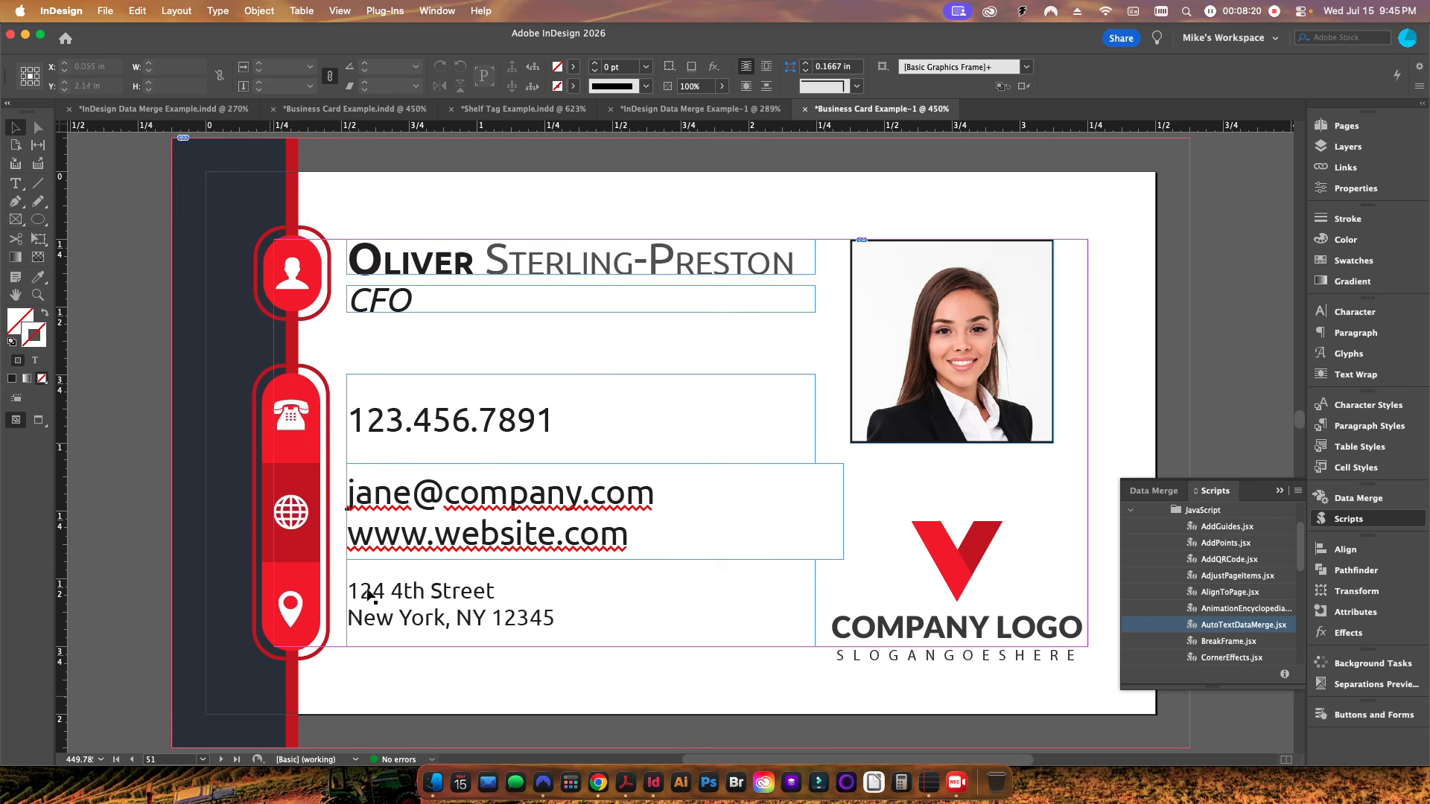
Step: Switch to the Shelf Tag Example document
{"action": "left_click", "coordinate": [438, 268]}
{"action": "left_click", "coordinate": [100, 287]}
{"action": "left_click", "coordinate": [521, 109]}
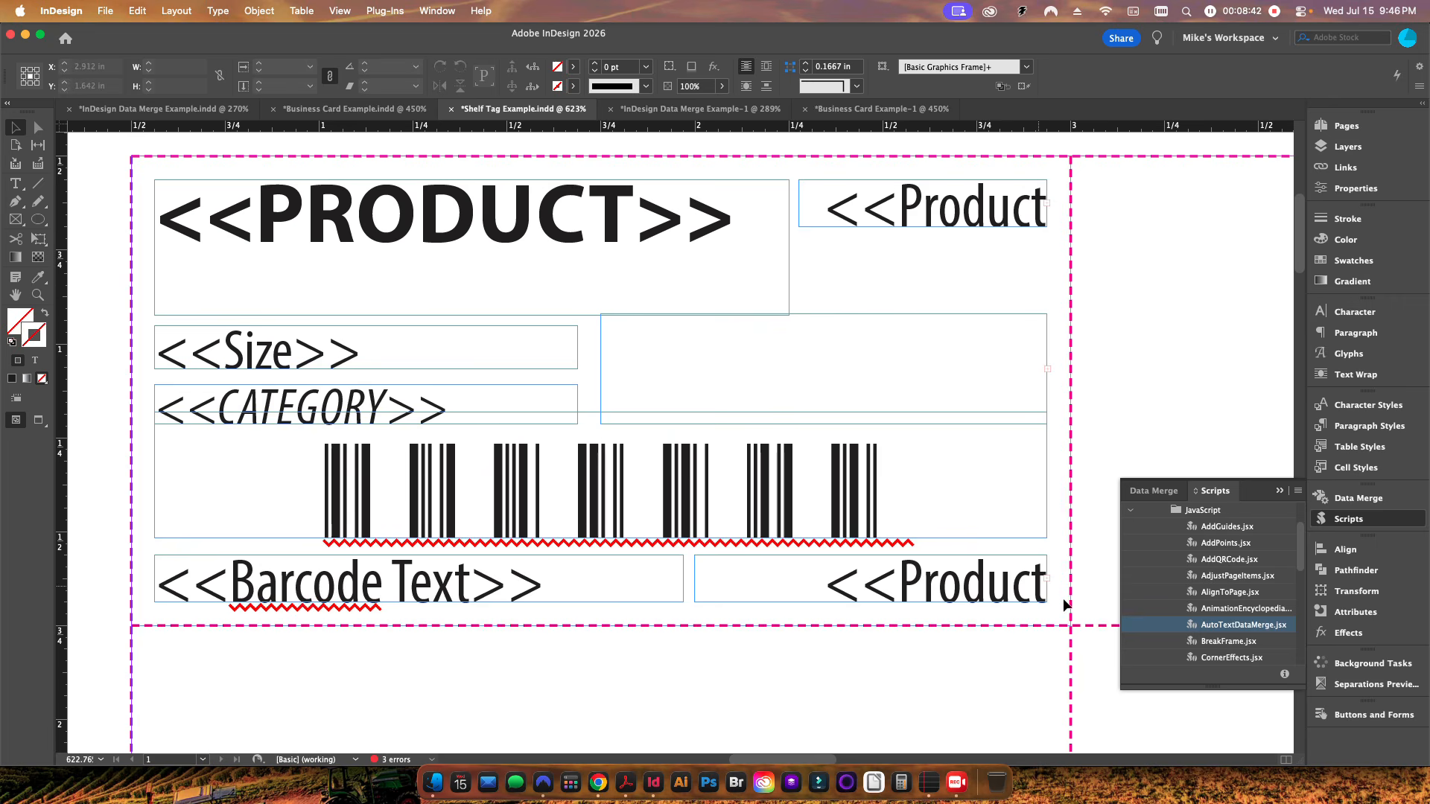
Step: Turn on the Data Merge preview for the shelf tag template and fit the page in the window
{"action": "left_click", "coordinate": [1159, 485]}
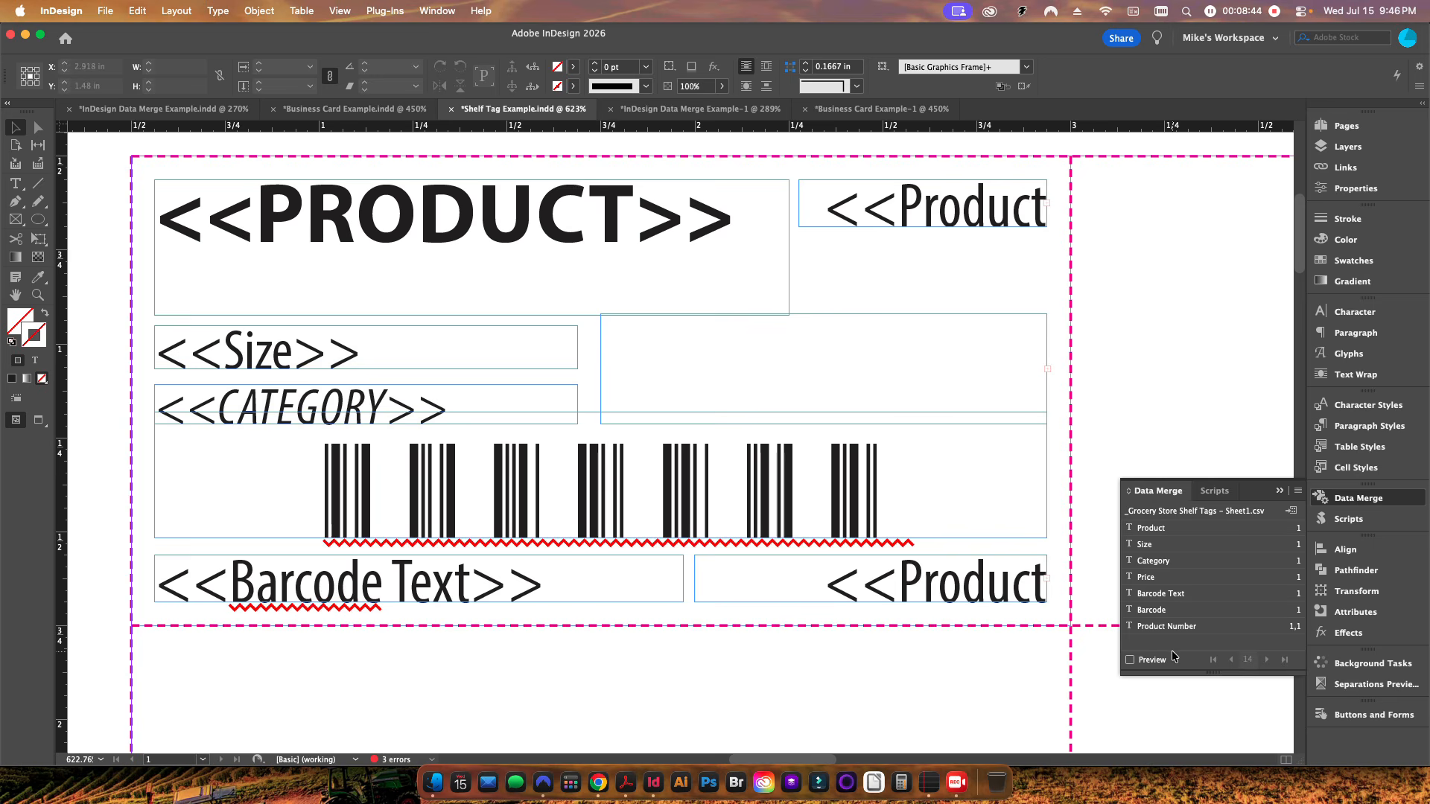
{"action": "left_click", "coordinate": [1151, 659]}
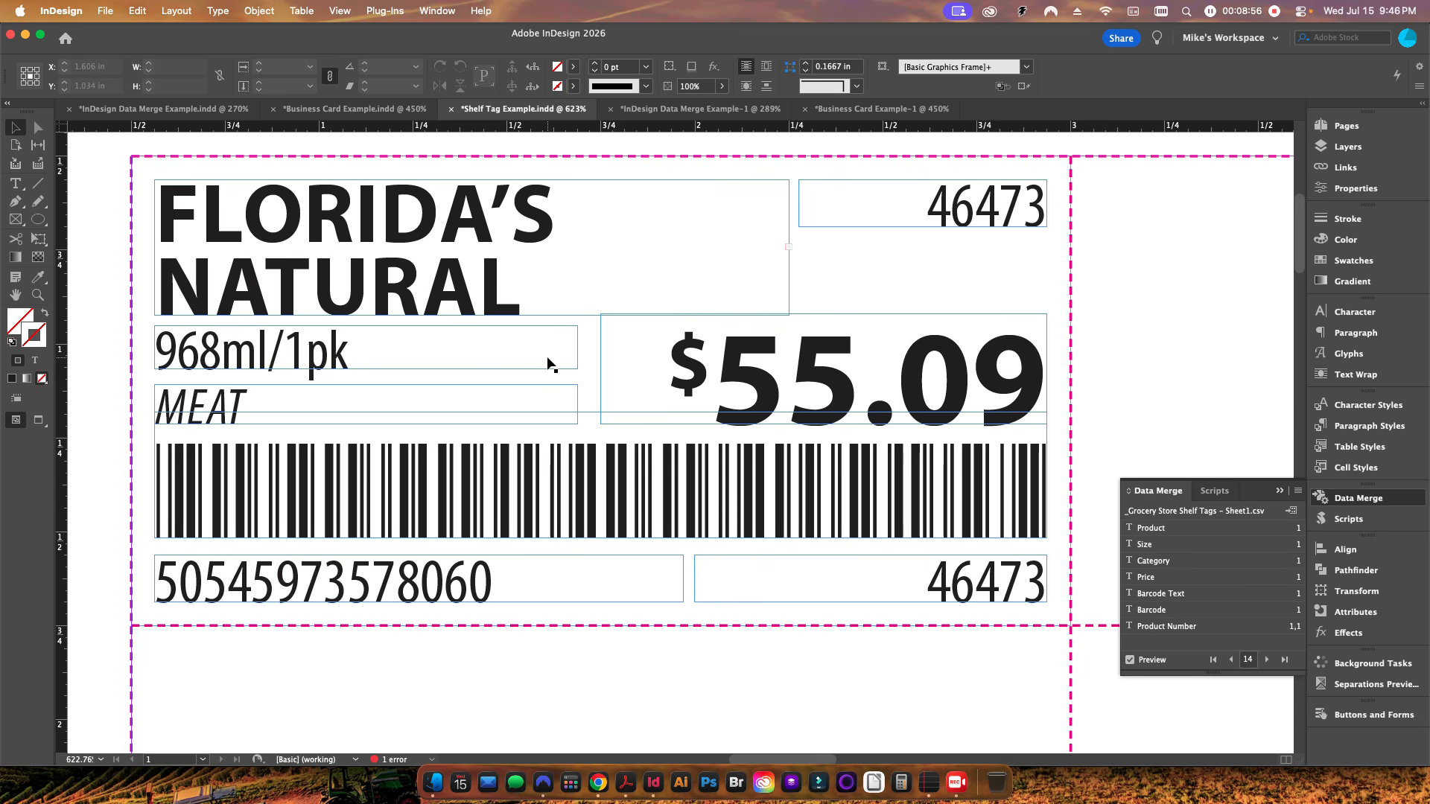
{"action": "key", "text": "super+0"}
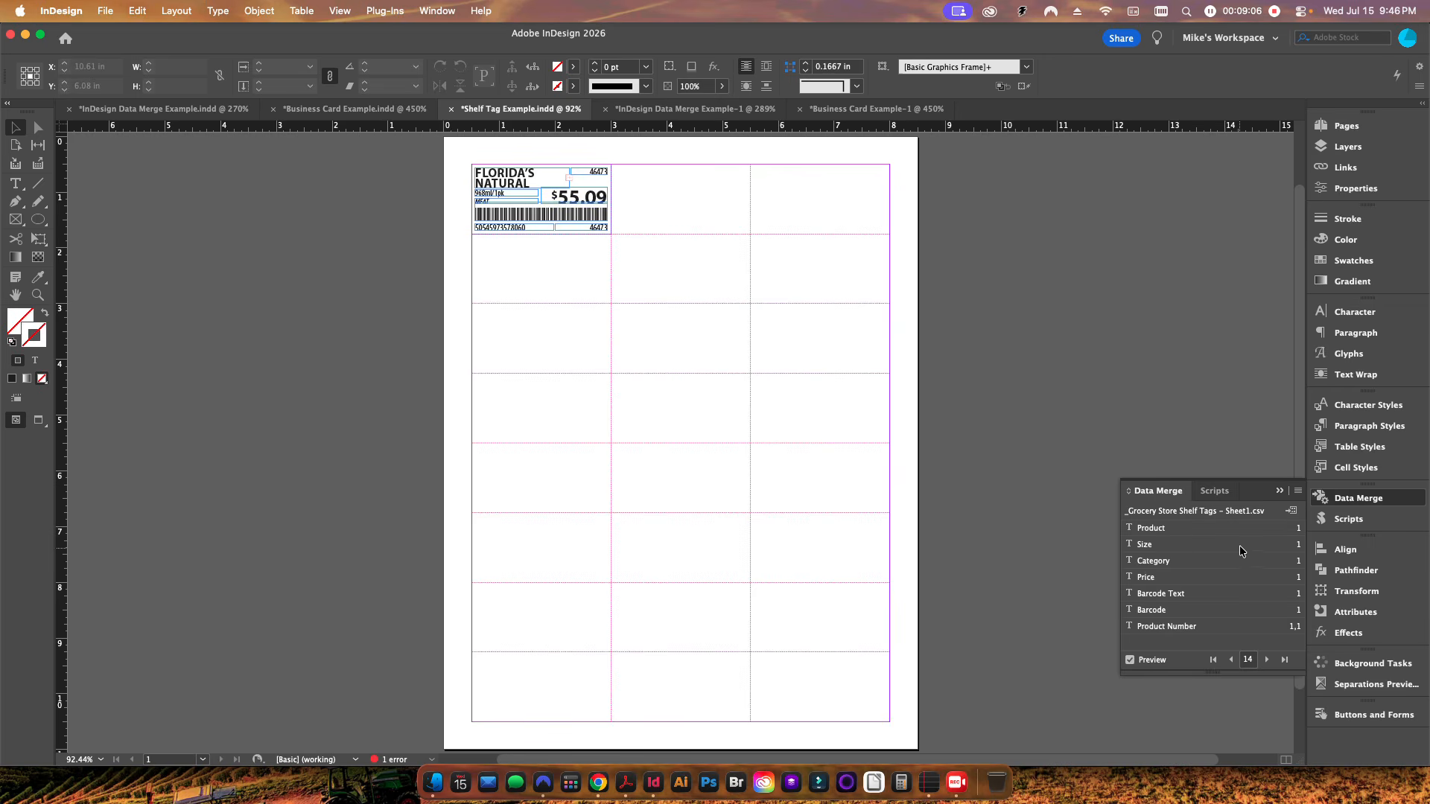
Step: Create the merged shelf tag document with all records and multiple records per page, then close the overset text report
{"action": "left_click", "coordinate": [1291, 511]}
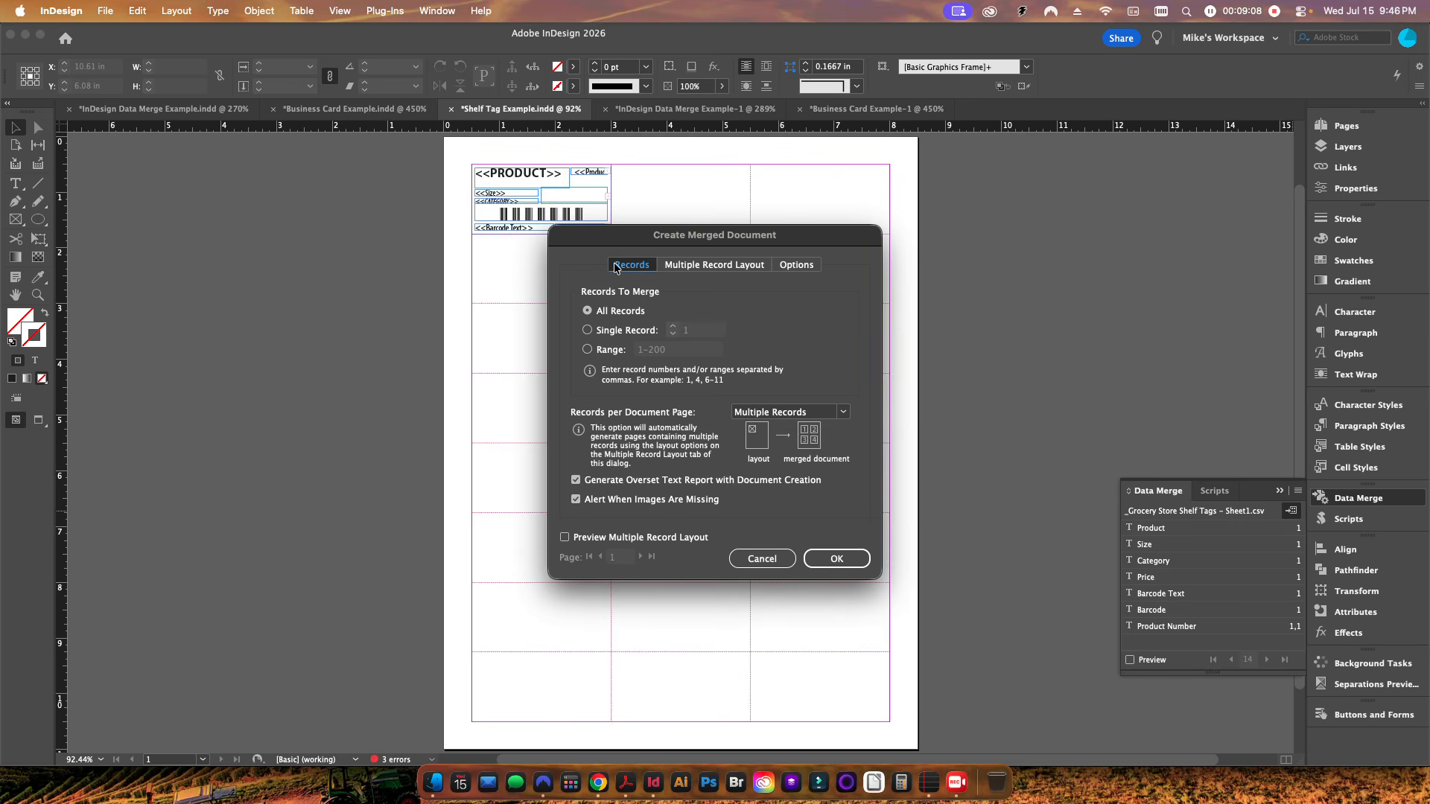
{"action": "left_click", "coordinate": [679, 537]}
{"action": "left_click_drag", "start_coordinate": [673, 238], "coordinate": [967, 247]}
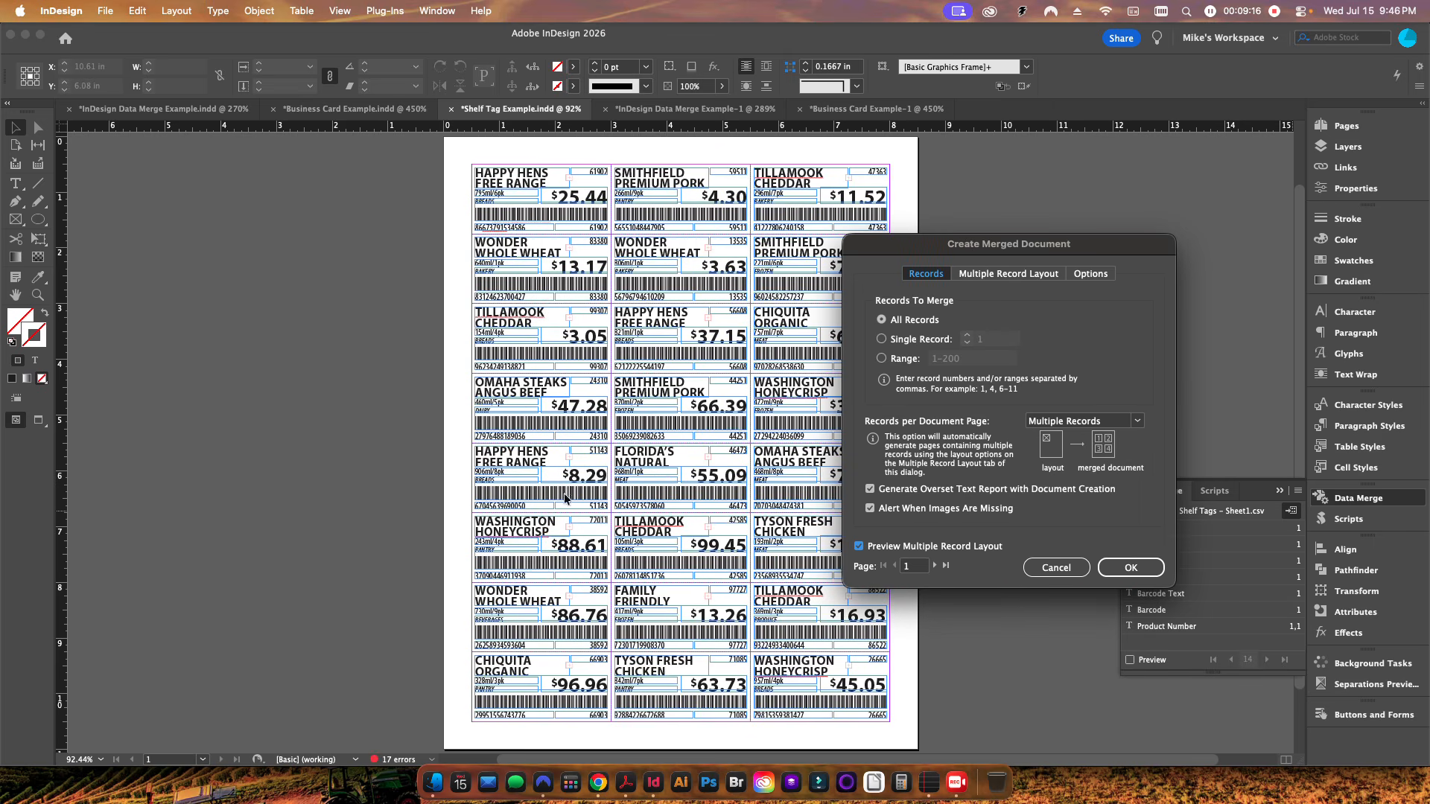
{"action": "left_click", "coordinate": [1119, 566]}
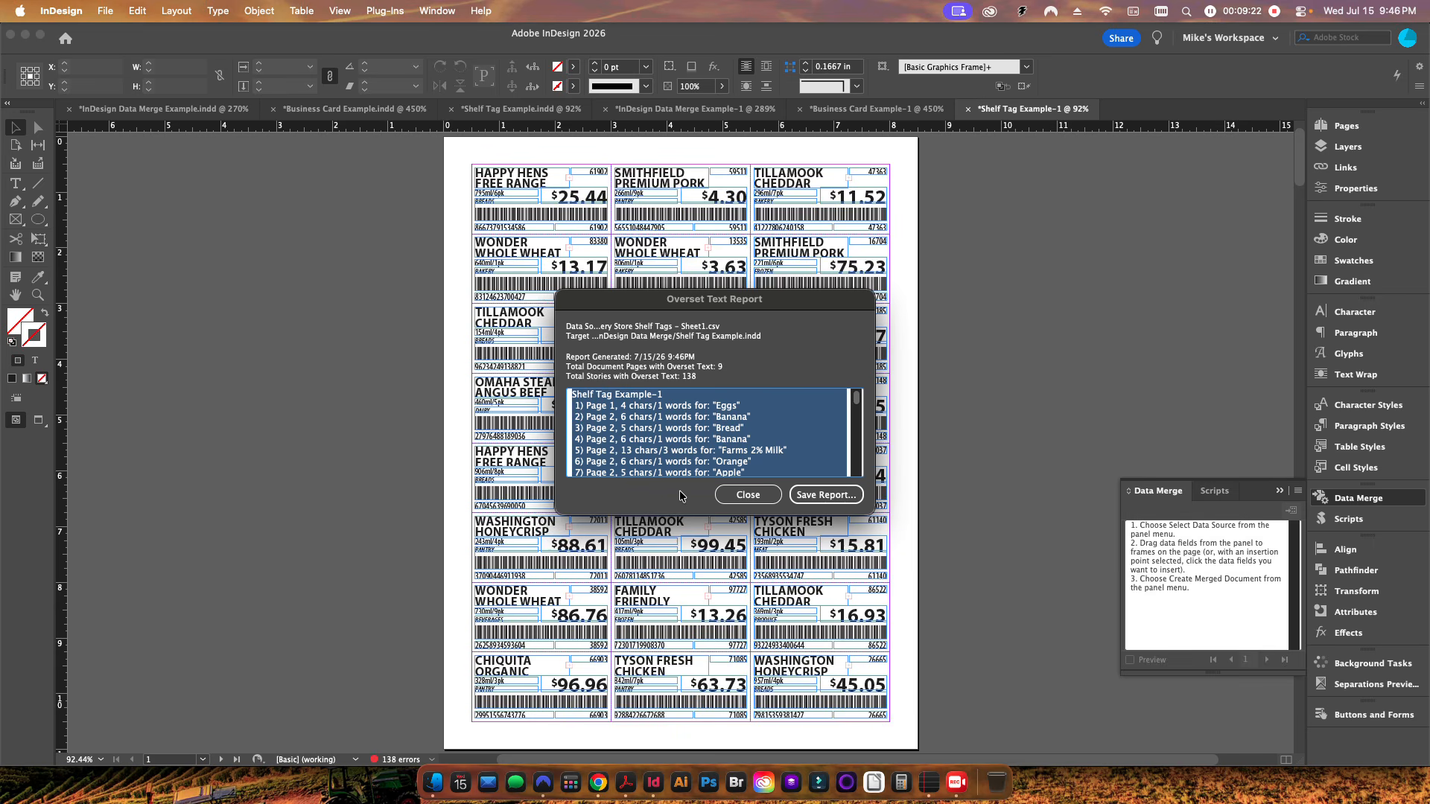
{"action": "left_click", "coordinate": [733, 498]}
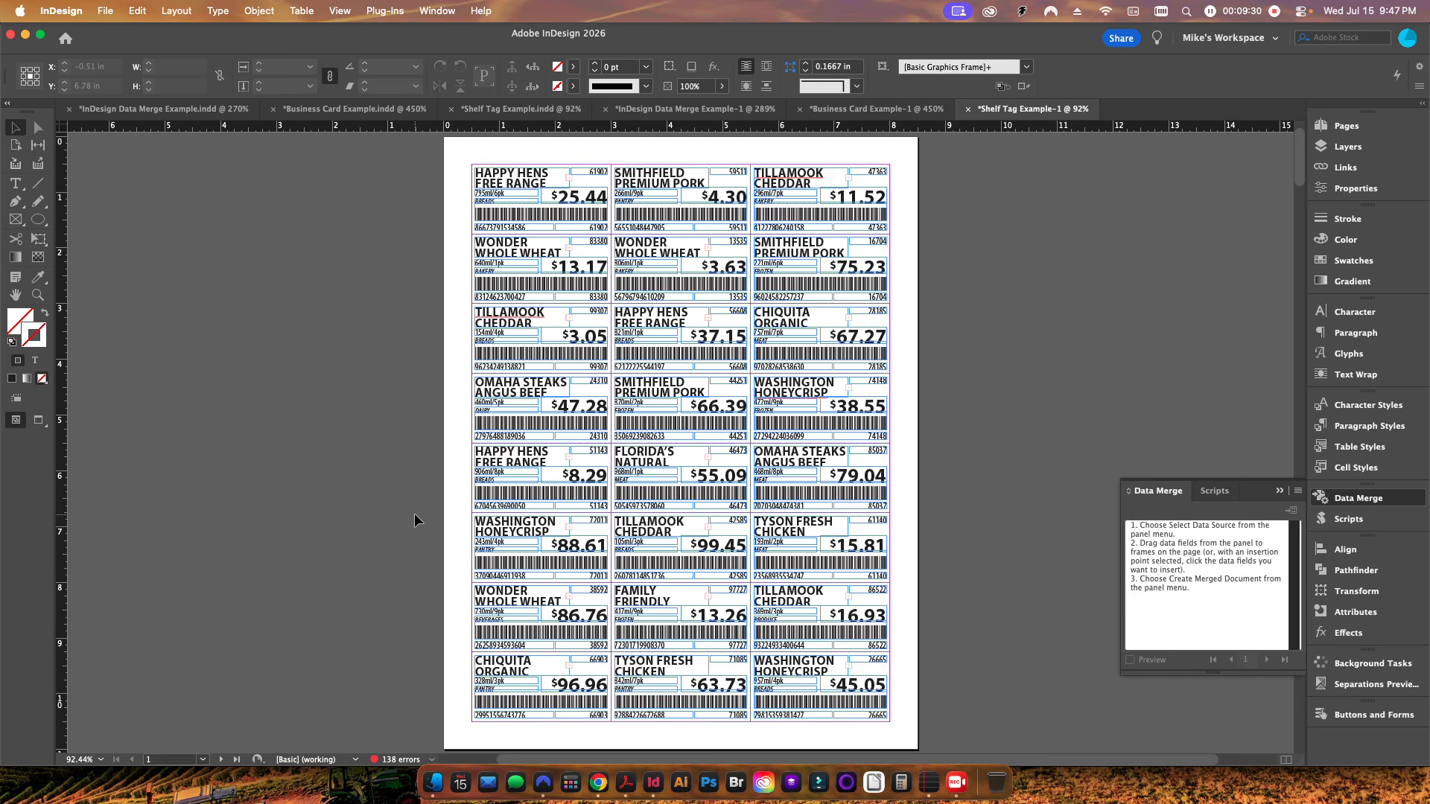
Step: Run the AutoTextDataMerge.jsx script on the merged shelf tags and dismiss its alert
{"action": "left_click", "coordinate": [1215, 491]}
{"action": "double_click", "coordinate": [1221, 626]}
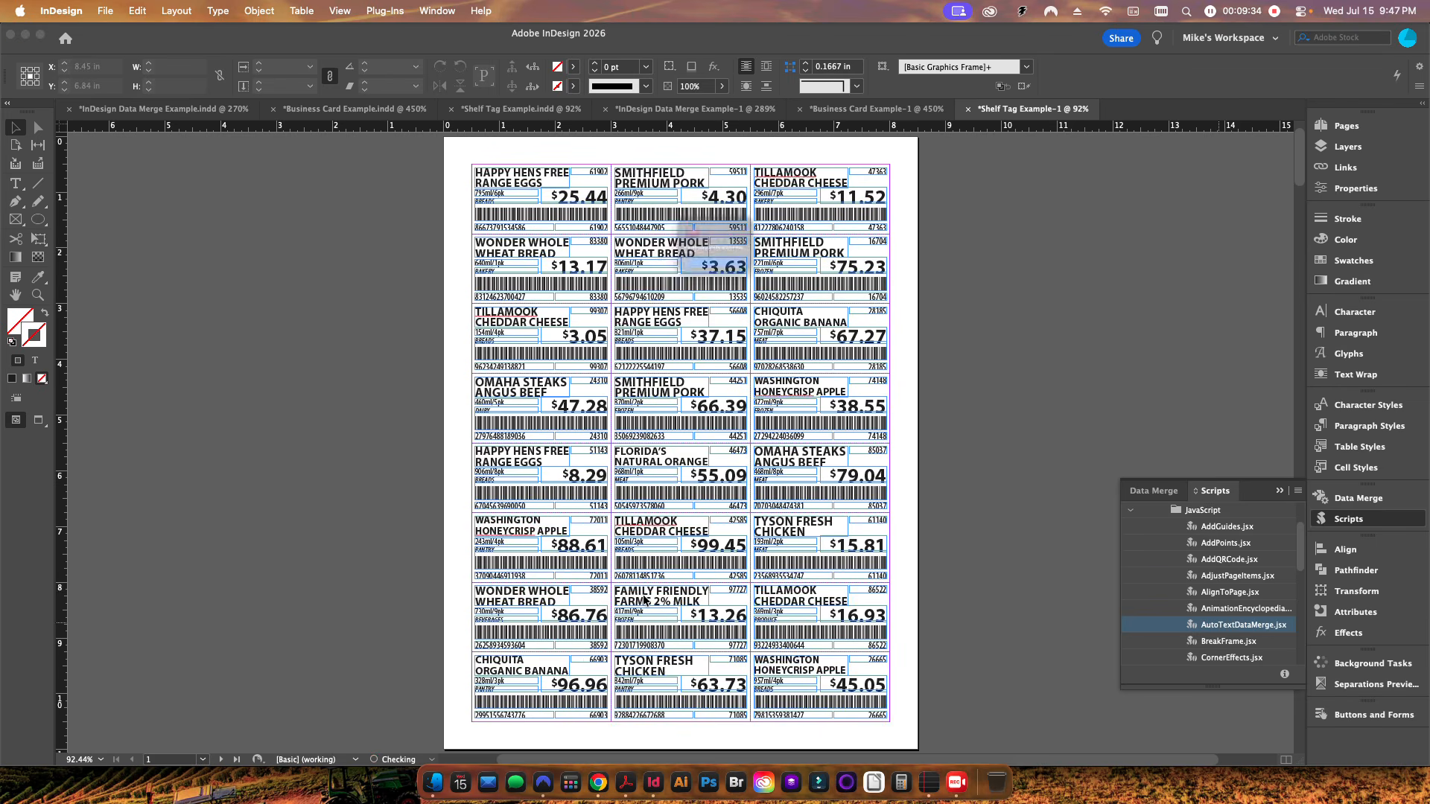
{"action": "left_click", "coordinate": [681, 295]}
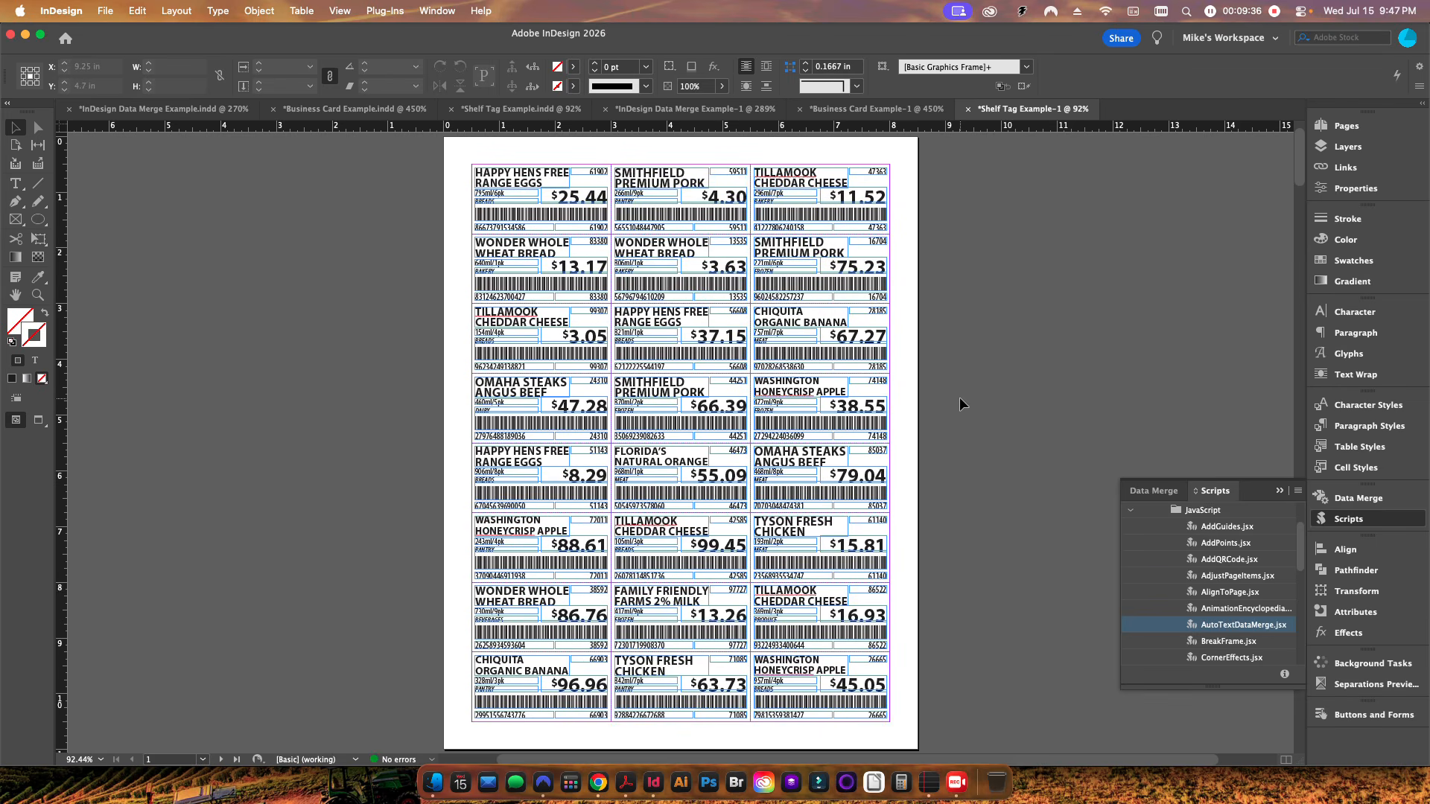
Step: Select the first tag's product name text to inspect its font size, then deselect it
{"action": "double_click", "coordinate": [524, 178]}
{"action": "left_click_drag", "start_coordinate": [544, 185], "coordinate": [458, 174]}
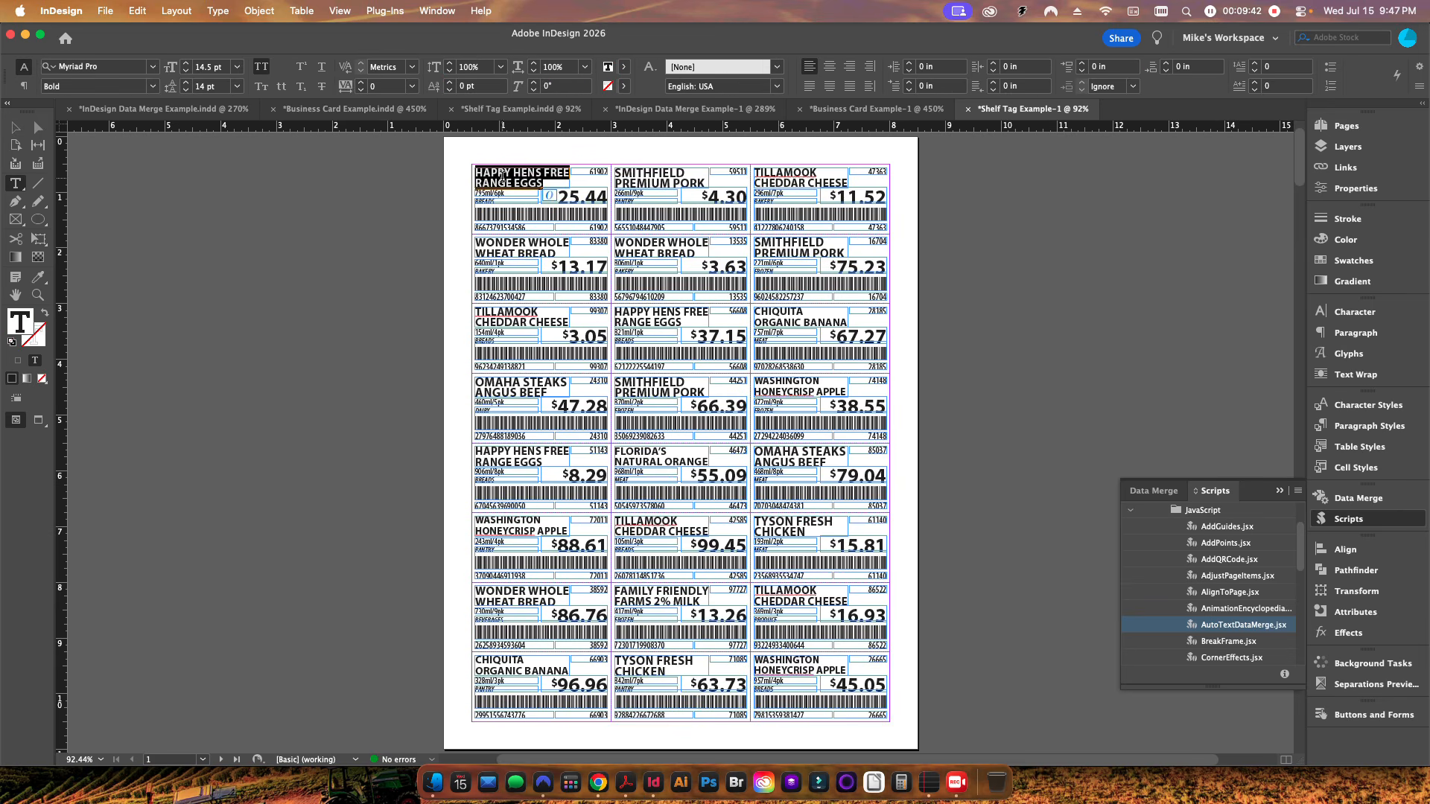
{"action": "left_click", "coordinate": [15, 127]}
{"action": "left_click", "coordinate": [279, 314]}
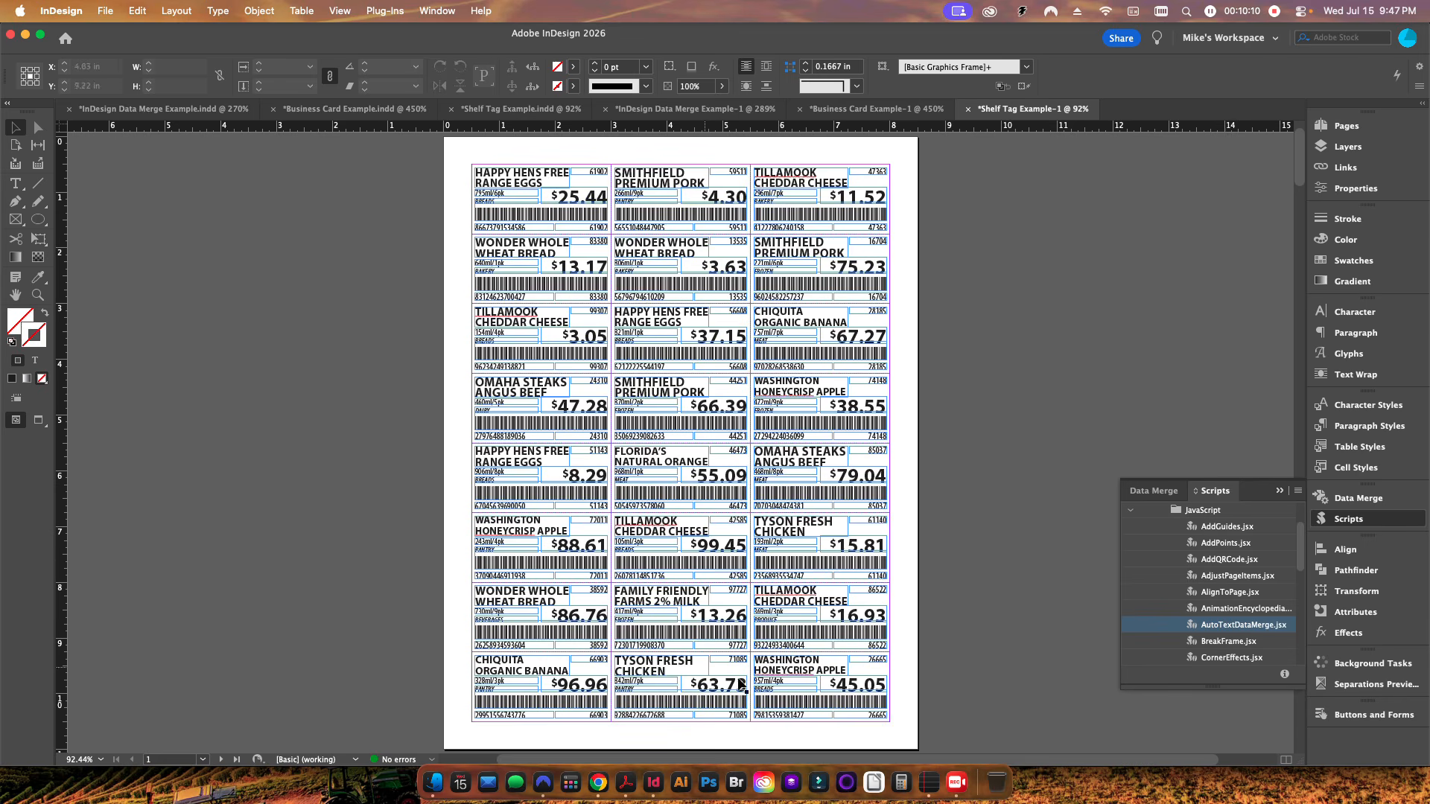
Step: Open the AutoTextDataMerge.jsx script in TextEdit to review its code, then return to InDesign
{"action": "left_click", "coordinate": [929, 782]}
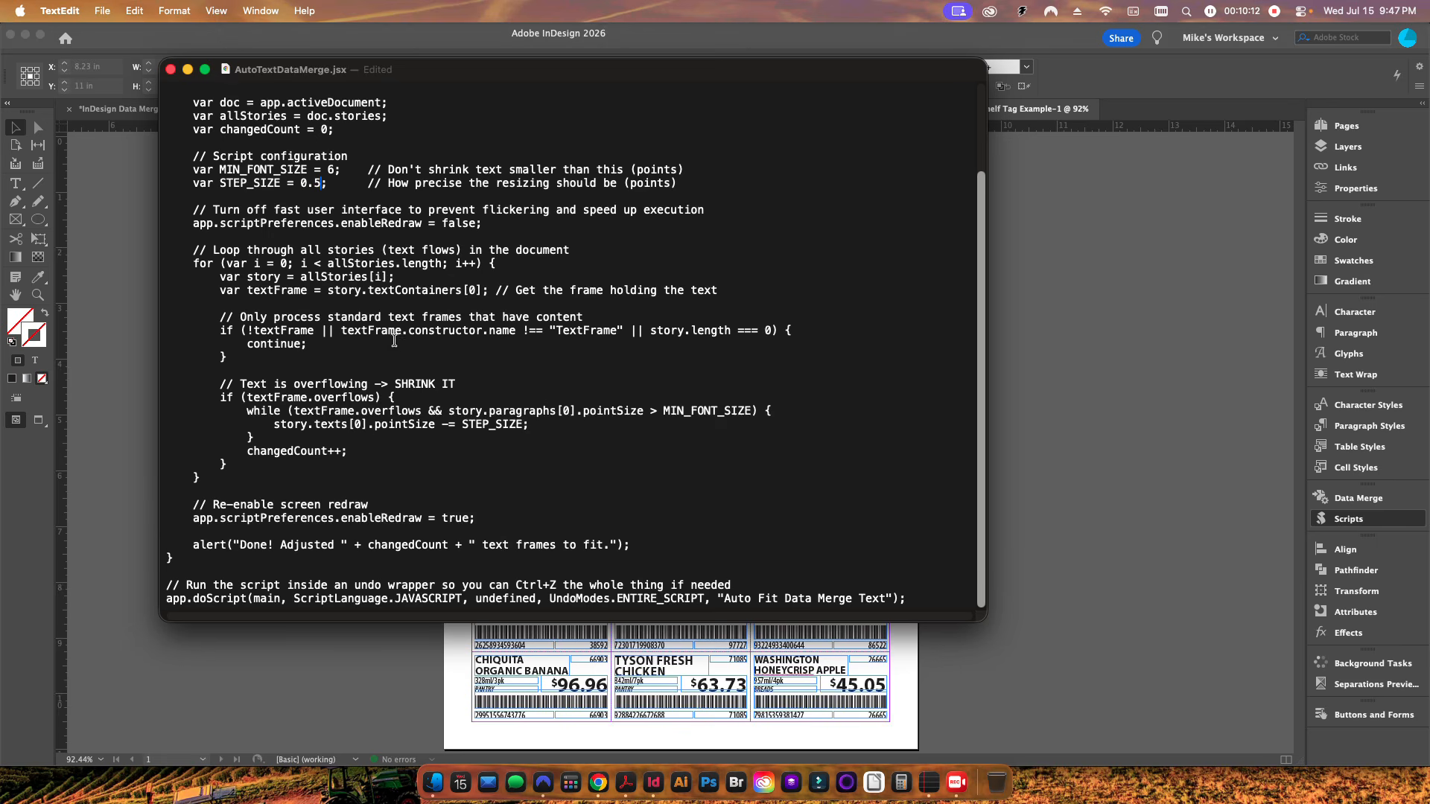
{"action": "scroll", "coordinate": [416, 354], "scroll_direction": "up", "scroll_amount": 5}
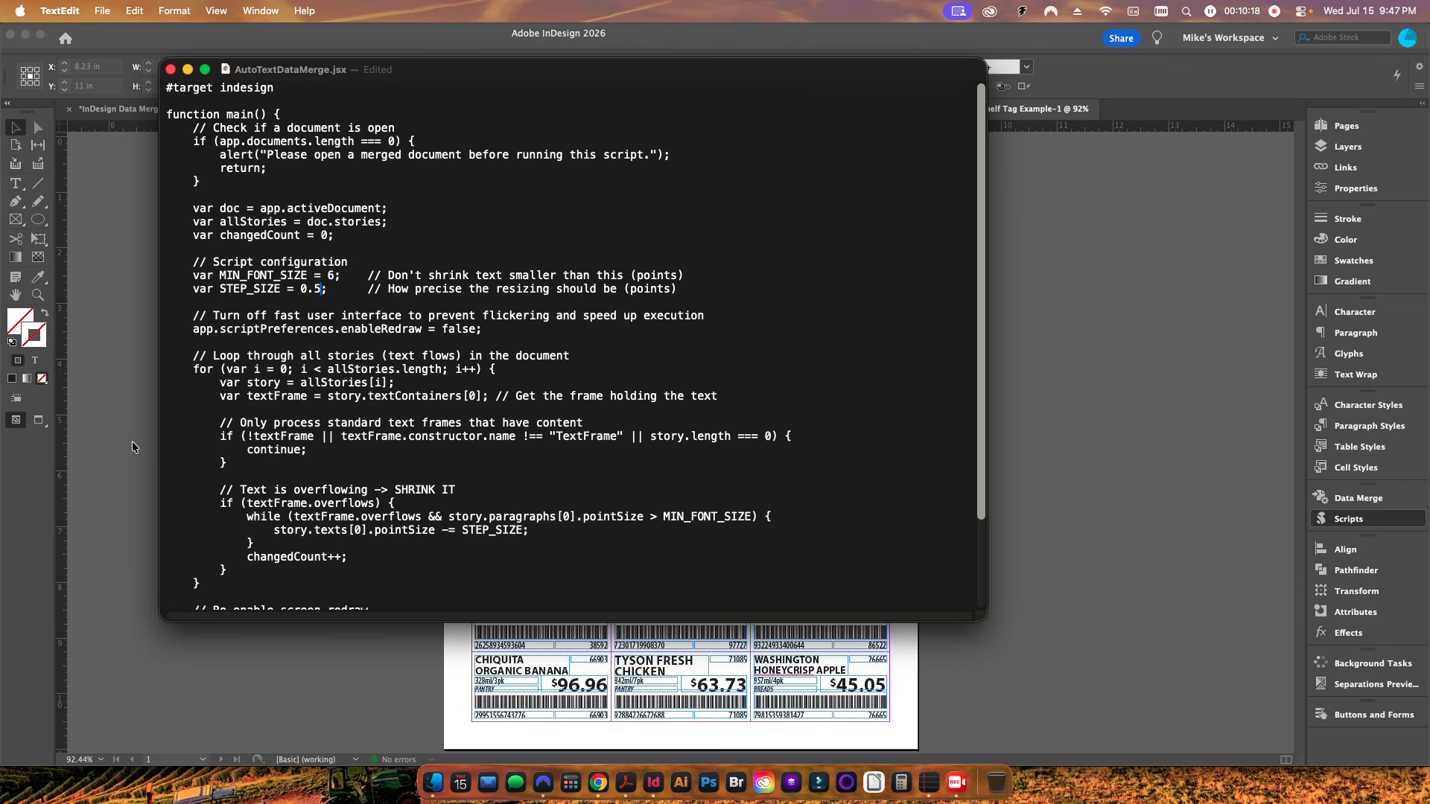
{"action": "key", "text": "super+Tab"}
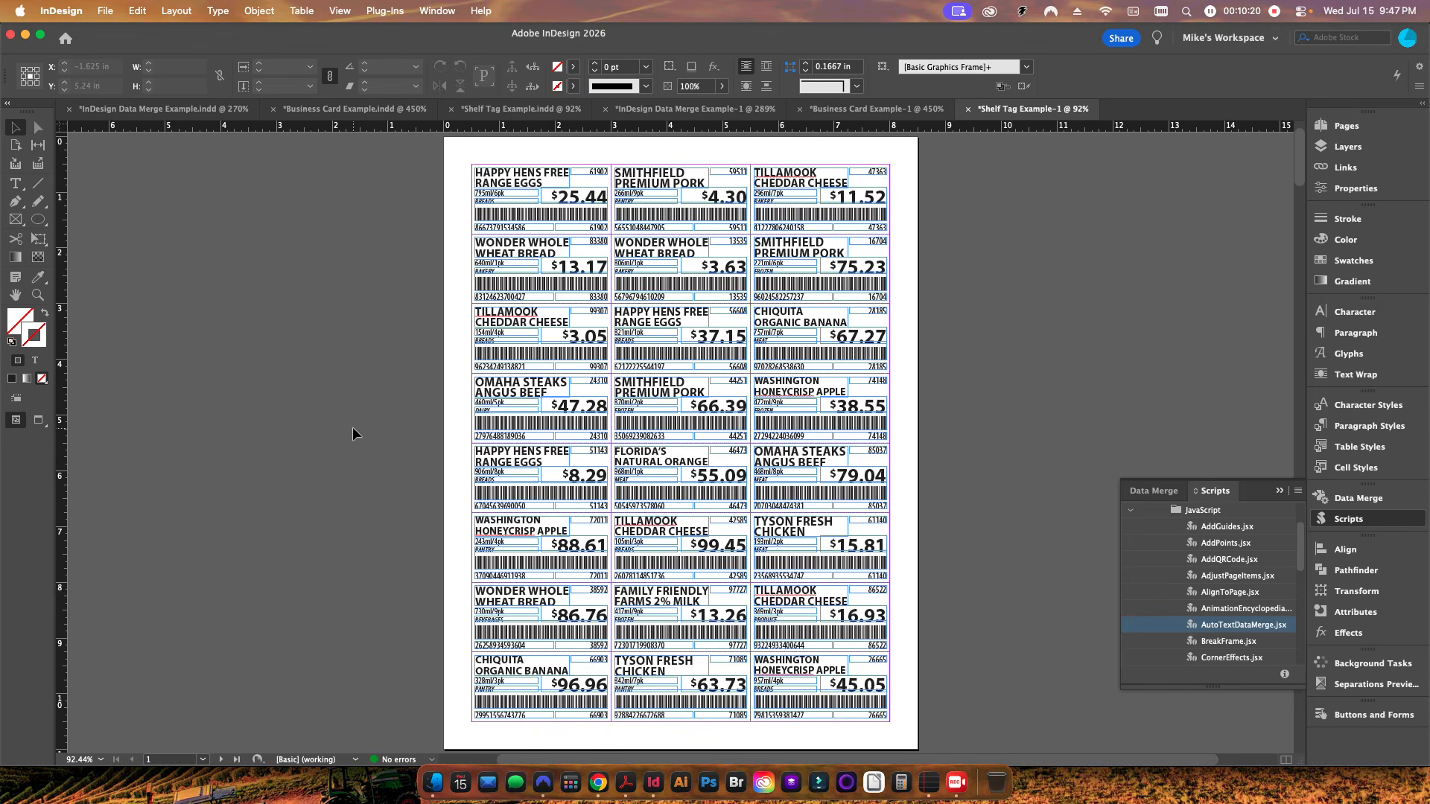